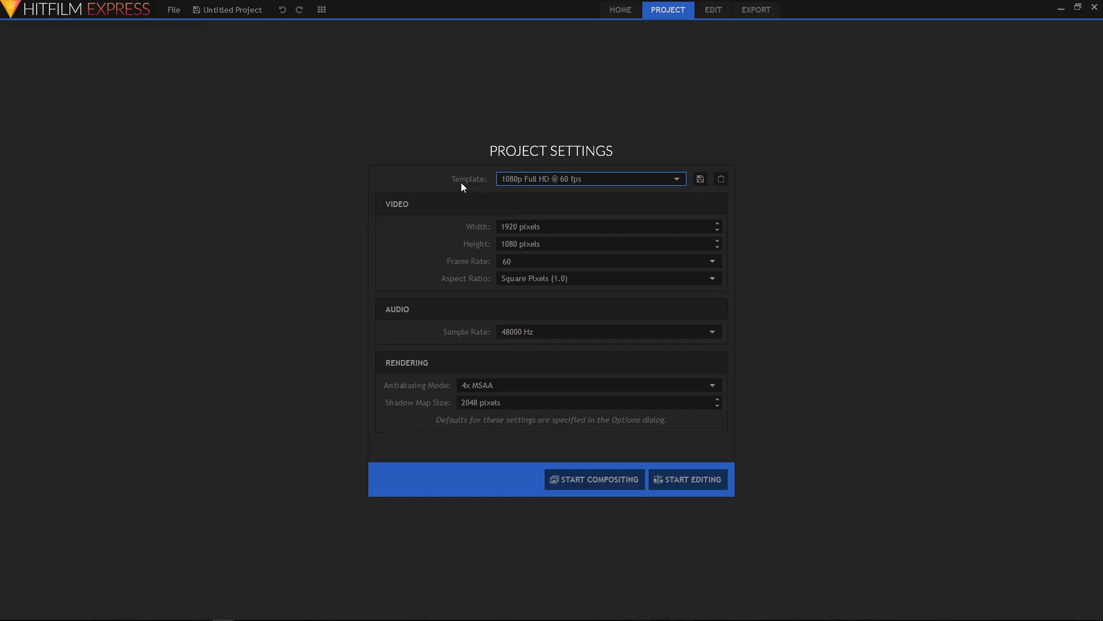
# Start a composite shot from the 1080p Full HD @ 60 fps template and set its duration to 00:00:04:01.
pyautogui.click(525, 180)
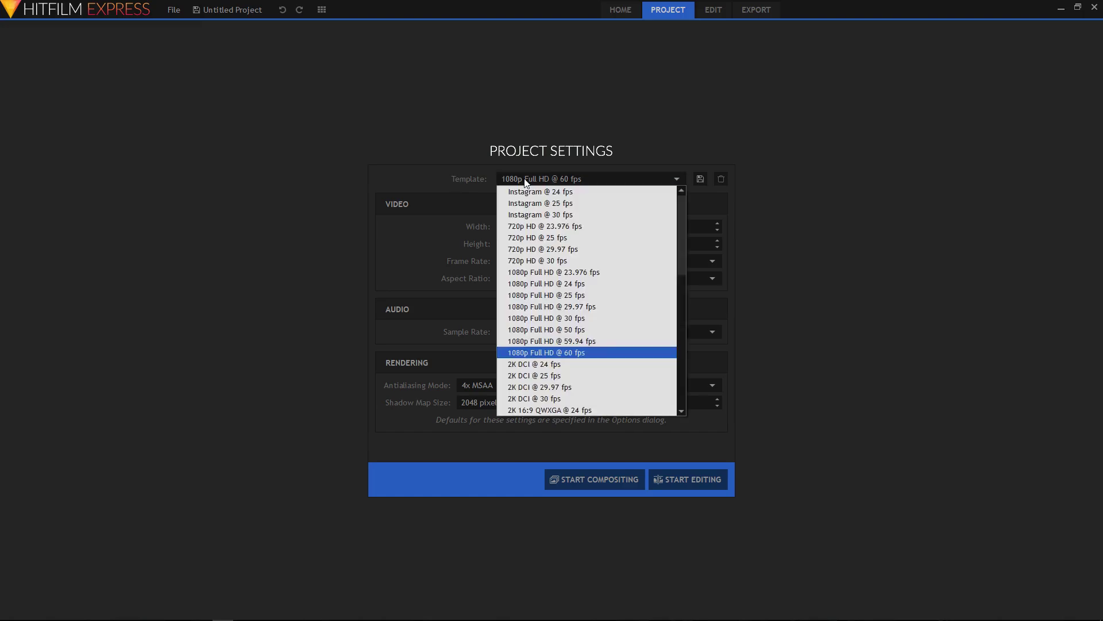
pyautogui.click(541, 351)
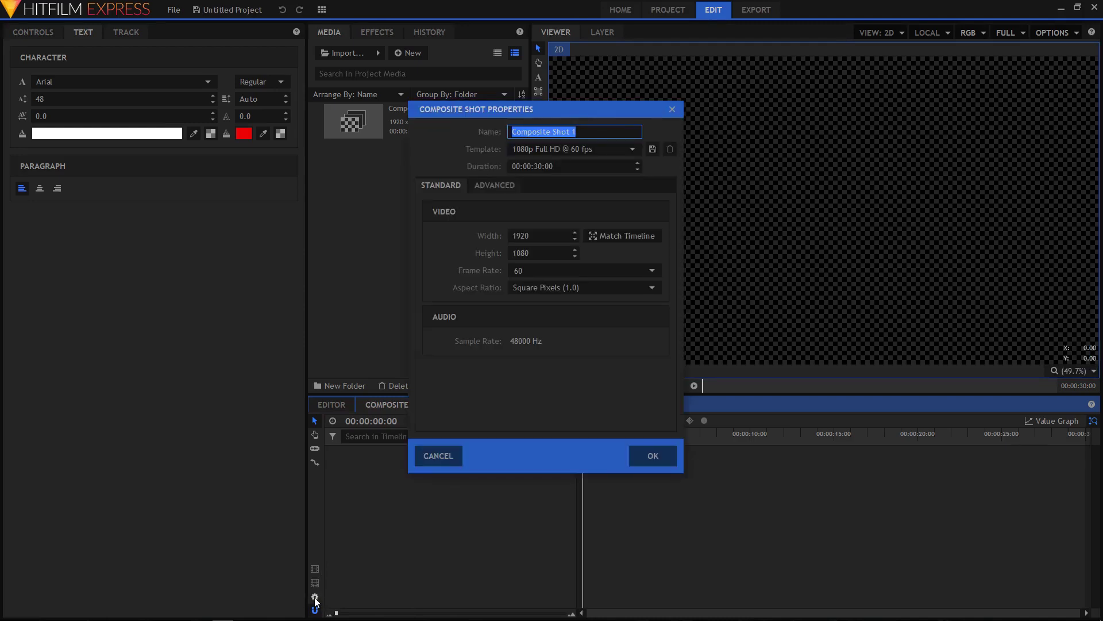
pyautogui.click(539, 166)
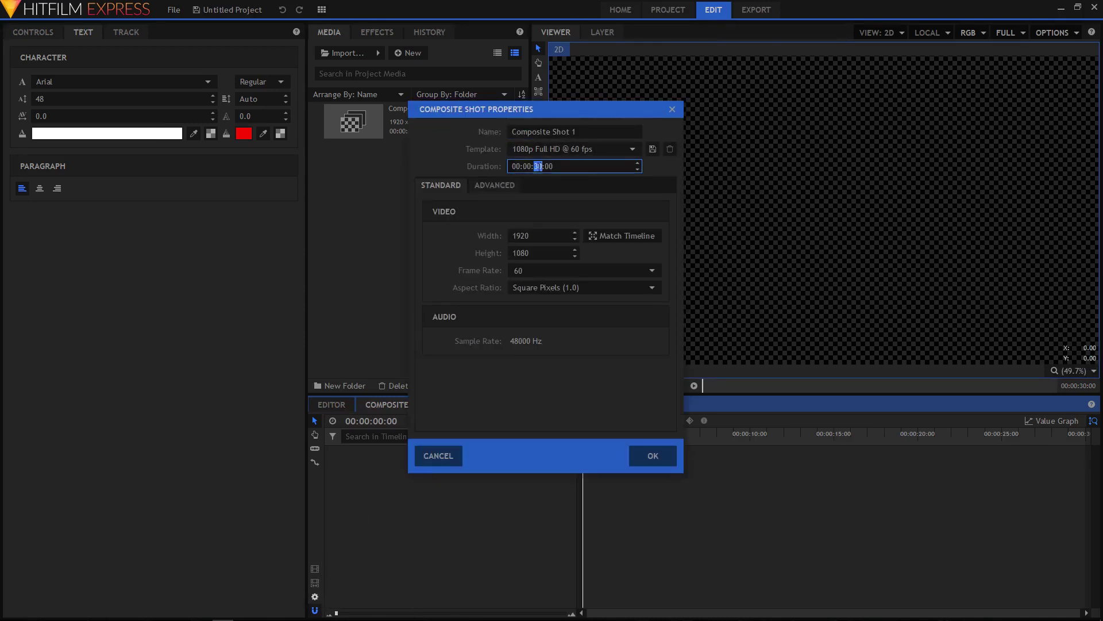
pyautogui.write('4:01')
pyautogui.click(658, 459)
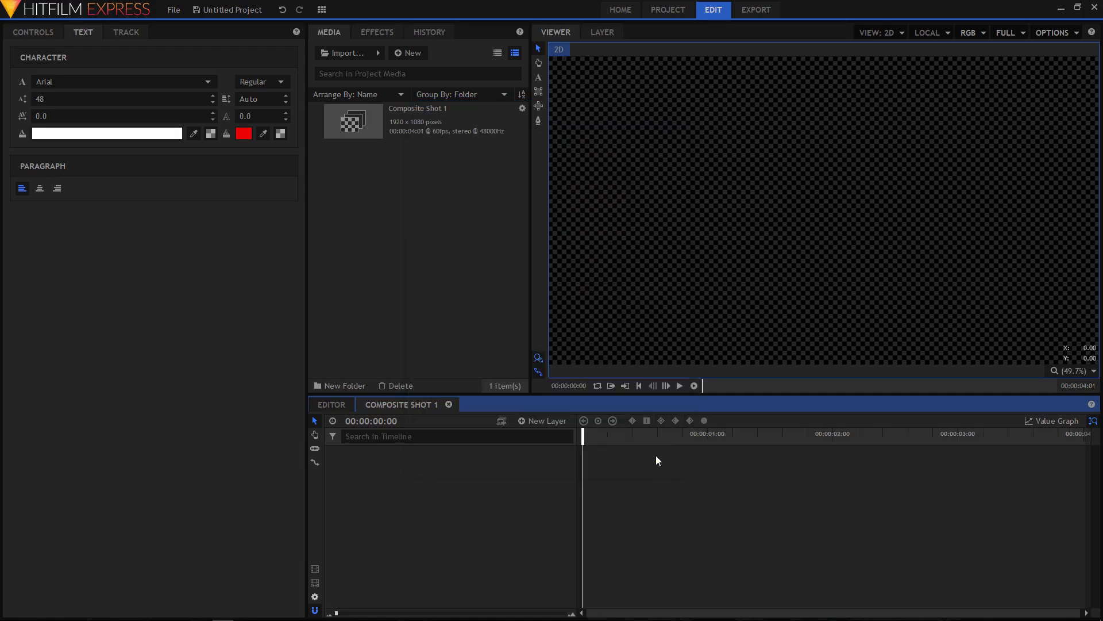
# Add a 1920 × 1080 plane layer named BG, coloured dark grey with a colour value of 50 (#323232).
pyautogui.click(537, 422)
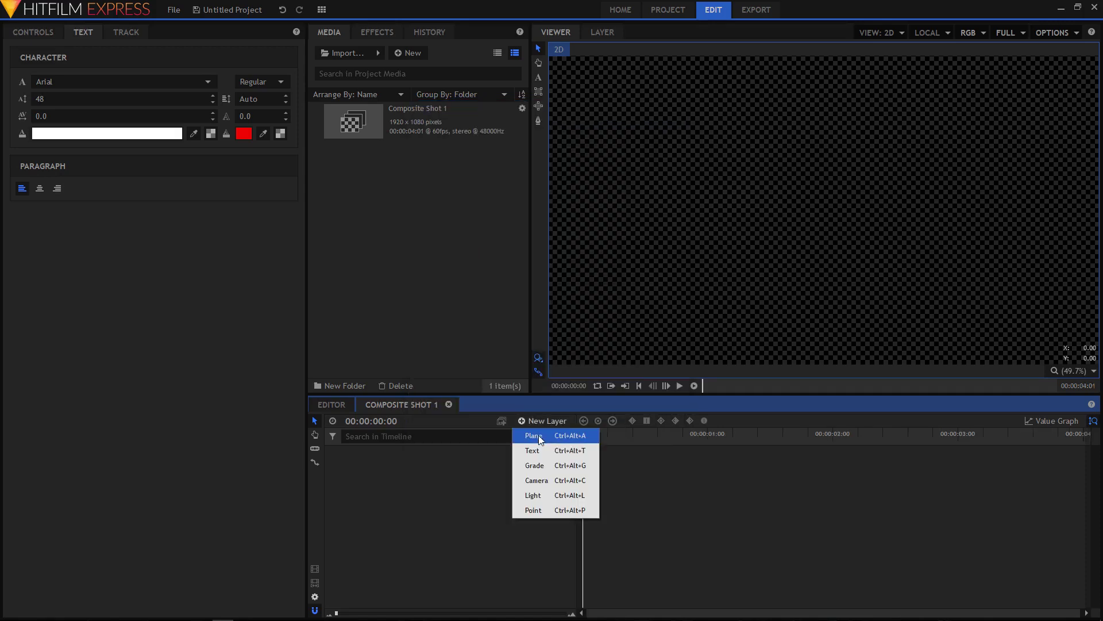
pyautogui.click(539, 437)
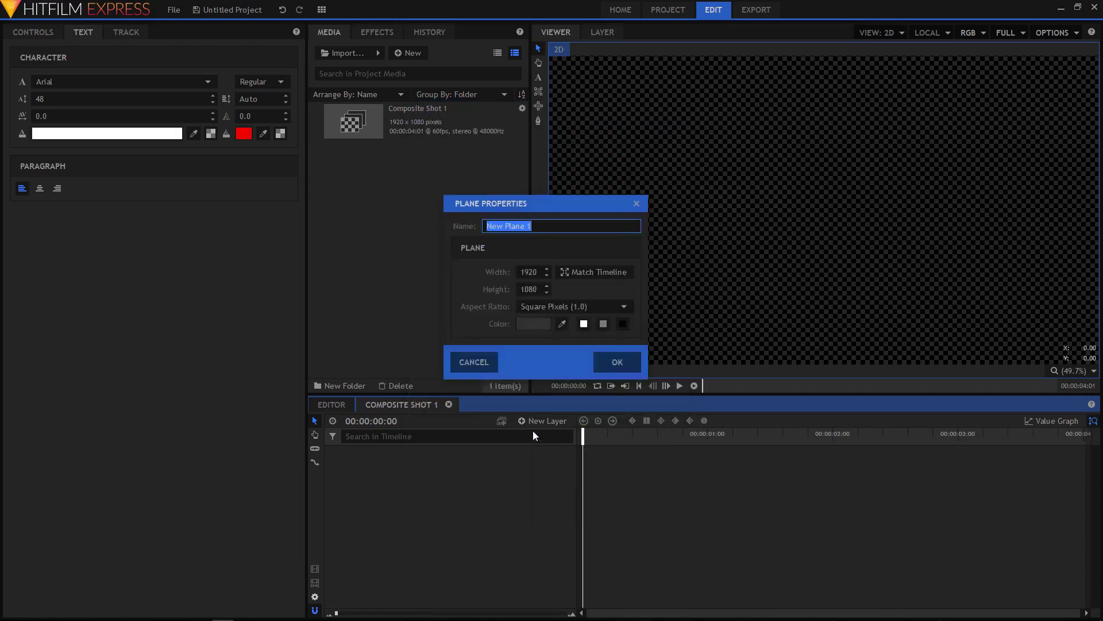
pyautogui.click(535, 323)
pyautogui.click(409, 197)
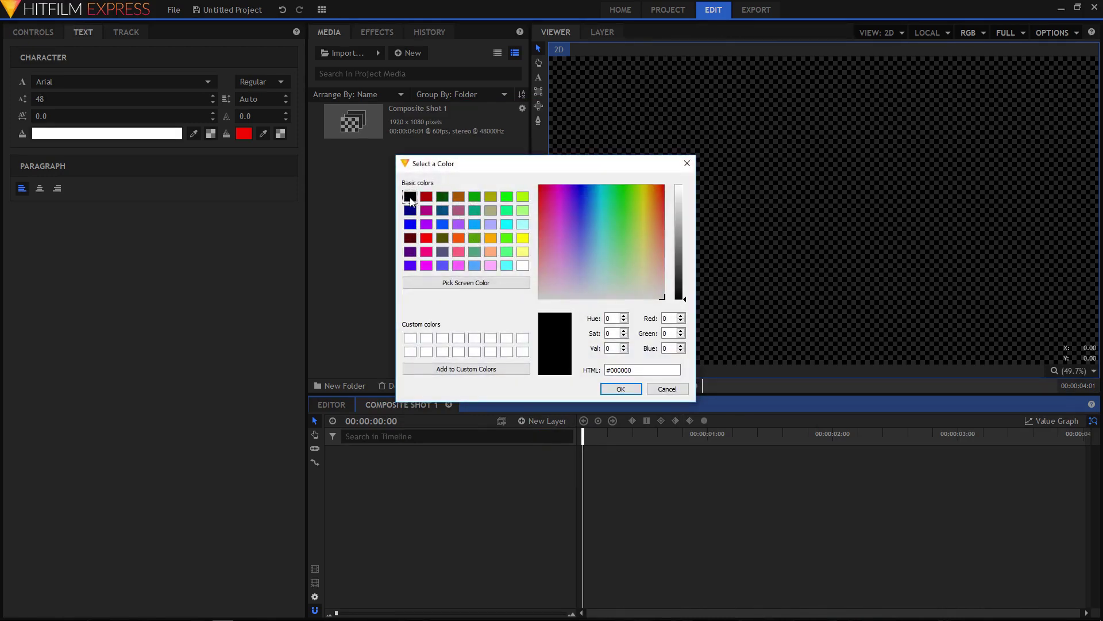
pyautogui.doubleClick(617, 347)
pyautogui.write('50')
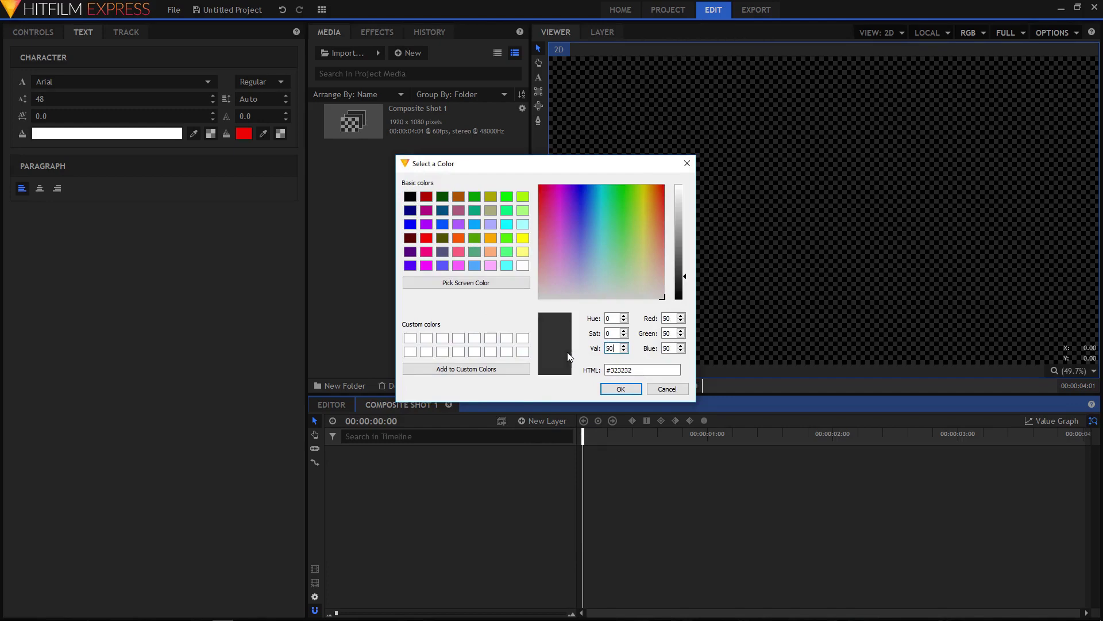
pyautogui.click(618, 389)
pyautogui.click(617, 363)
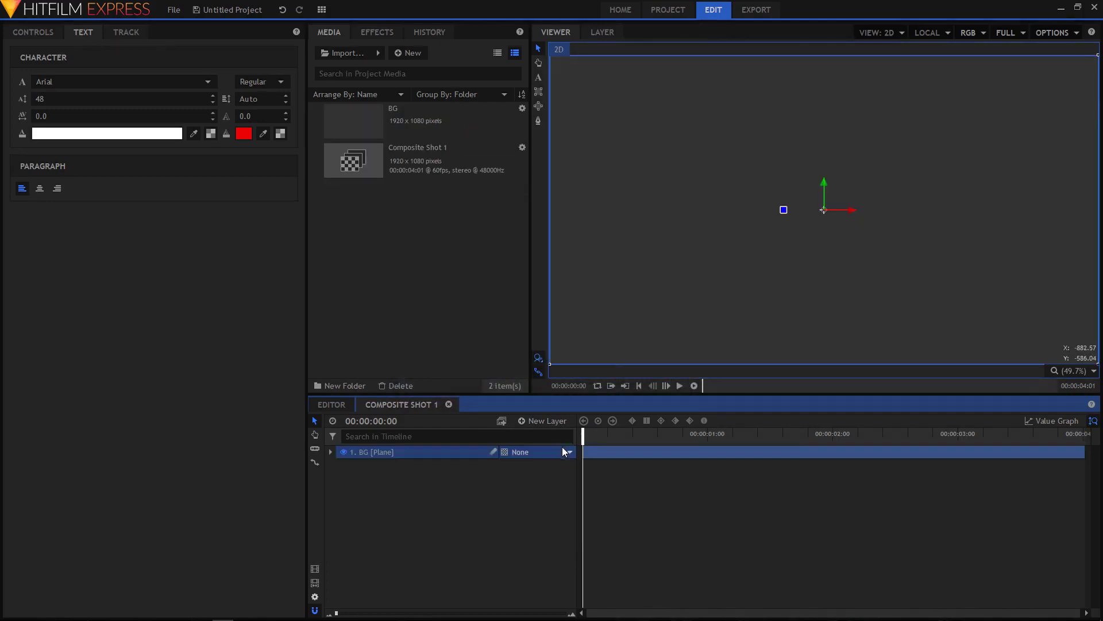
# Add a text layer 600 wide and 300 high, and enter HITFILM in its text box.
pyautogui.click(539, 422)
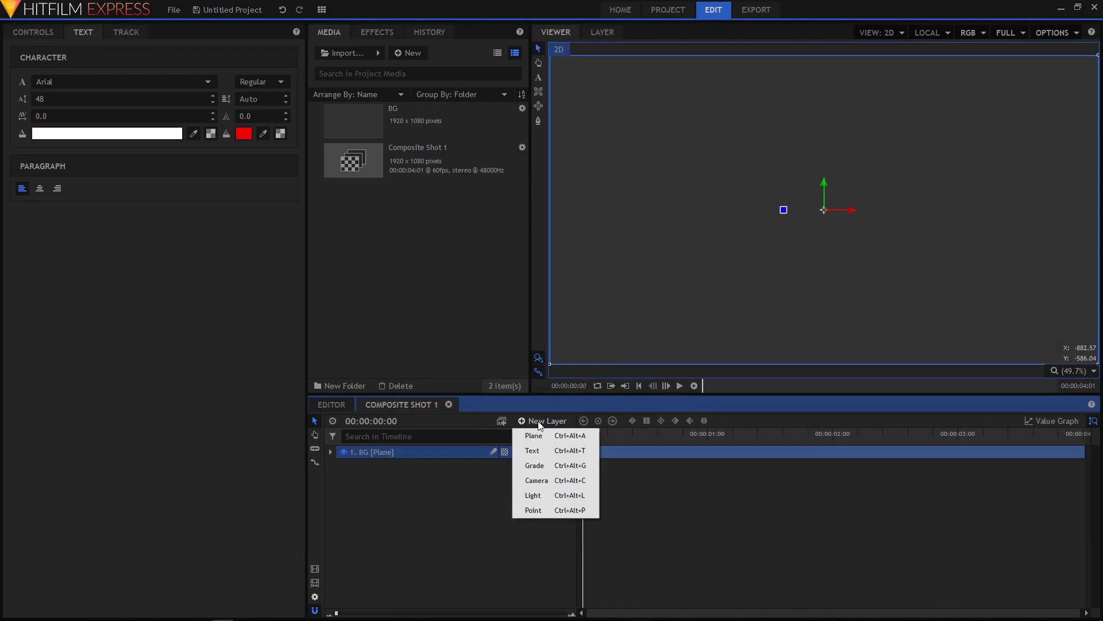
pyautogui.click(539, 451)
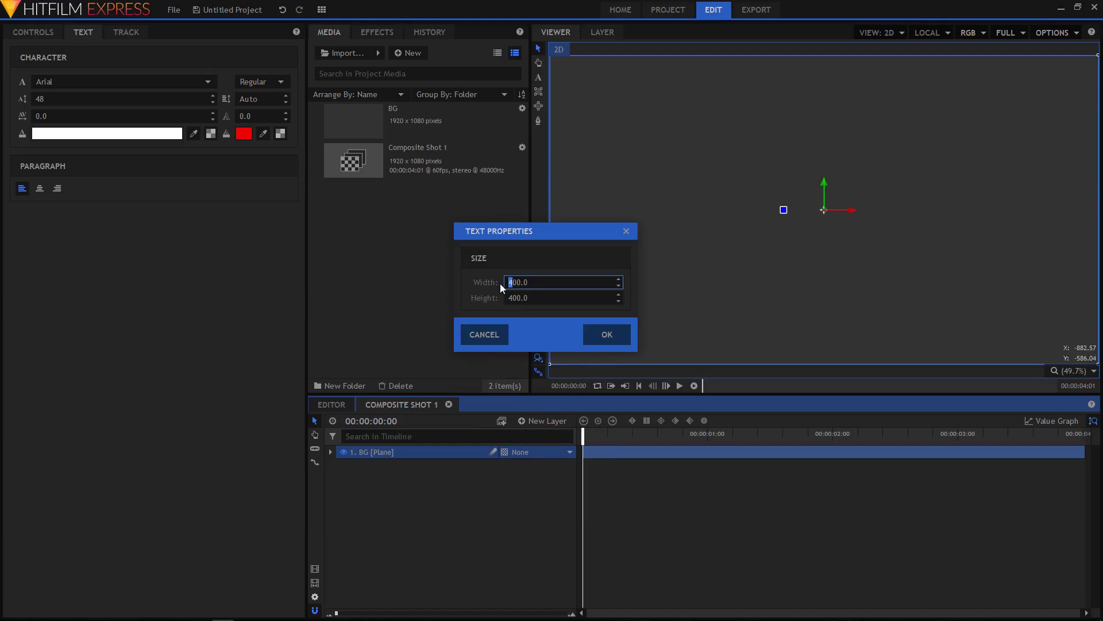
pyautogui.moveTo(509, 299); pyautogui.dragTo(513, 298)
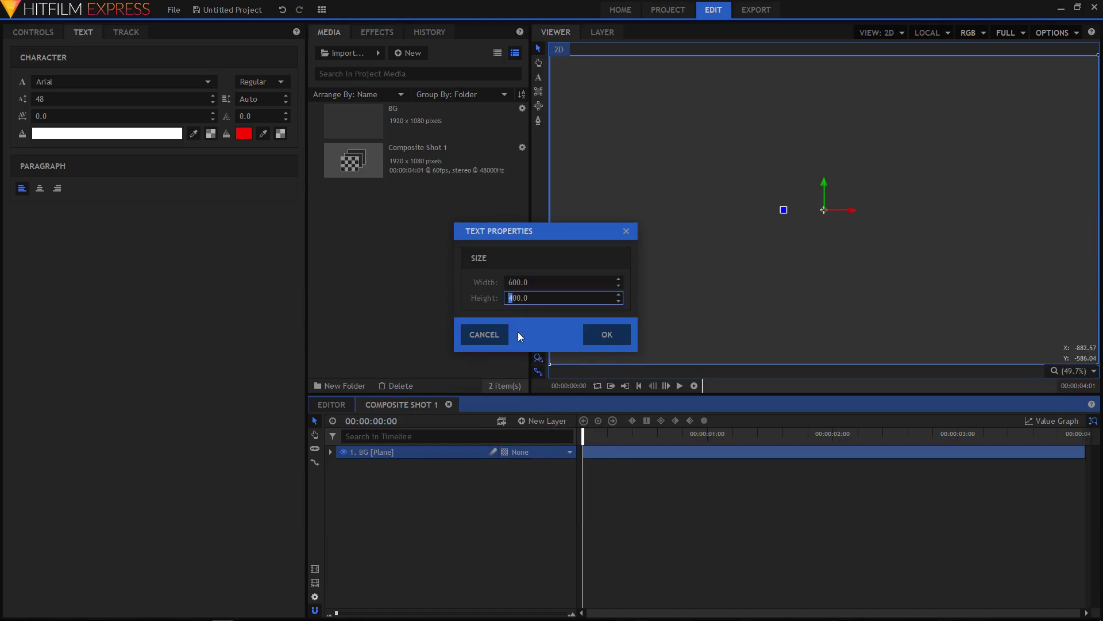
pyautogui.write('3')
pyautogui.click(598, 332)
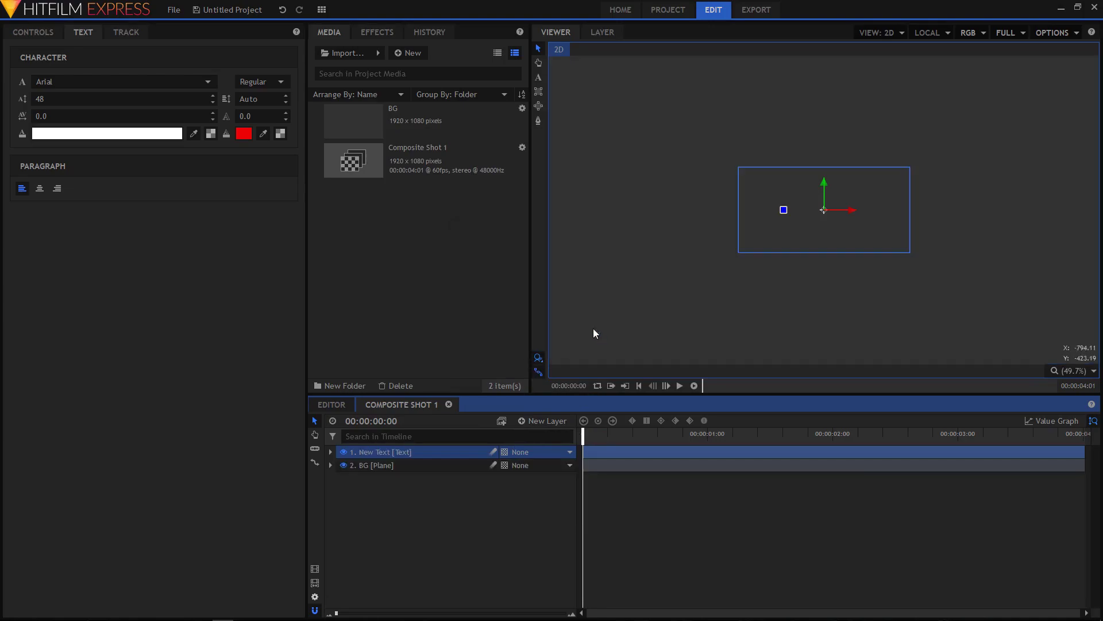
pyautogui.click(542, 81)
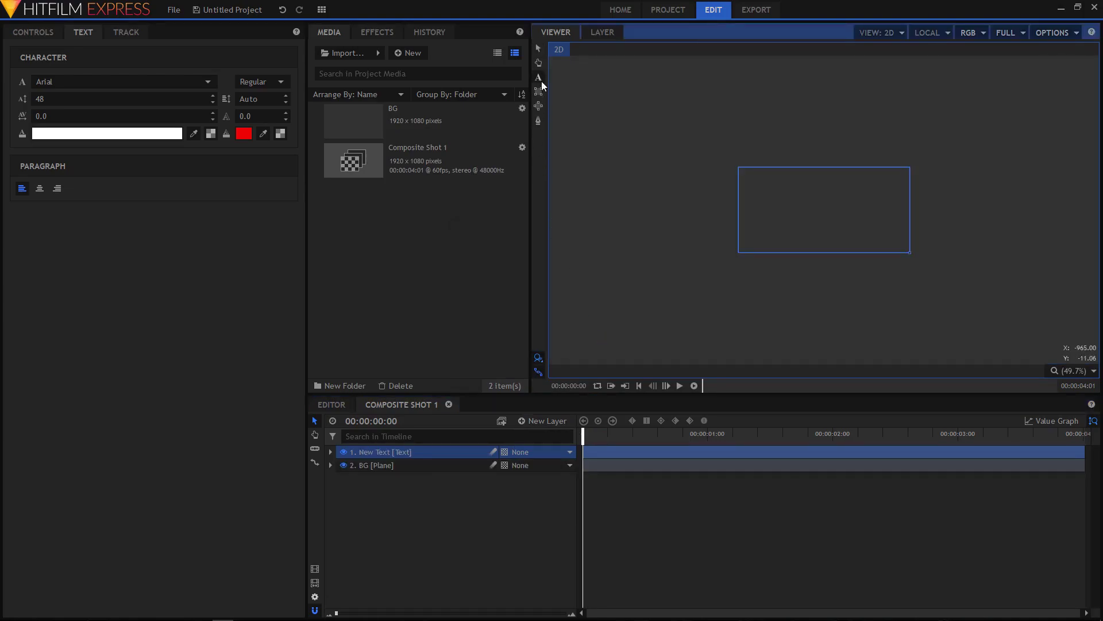
pyautogui.click(754, 199)
pyautogui.write('HITFILM')
# Change the font of the whole HITFILM text to Continuum Light.
pyautogui.hotkey('ctrl', 'a')
pyautogui.click(83, 35)
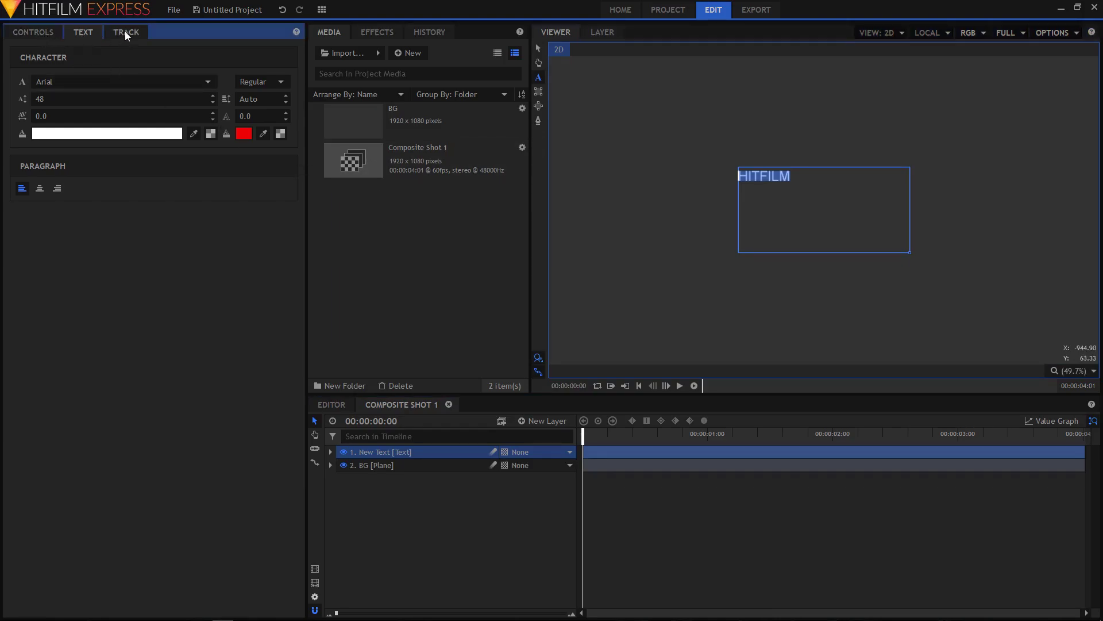
pyautogui.click(81, 30)
pyautogui.click(83, 36)
pyautogui.click(206, 83)
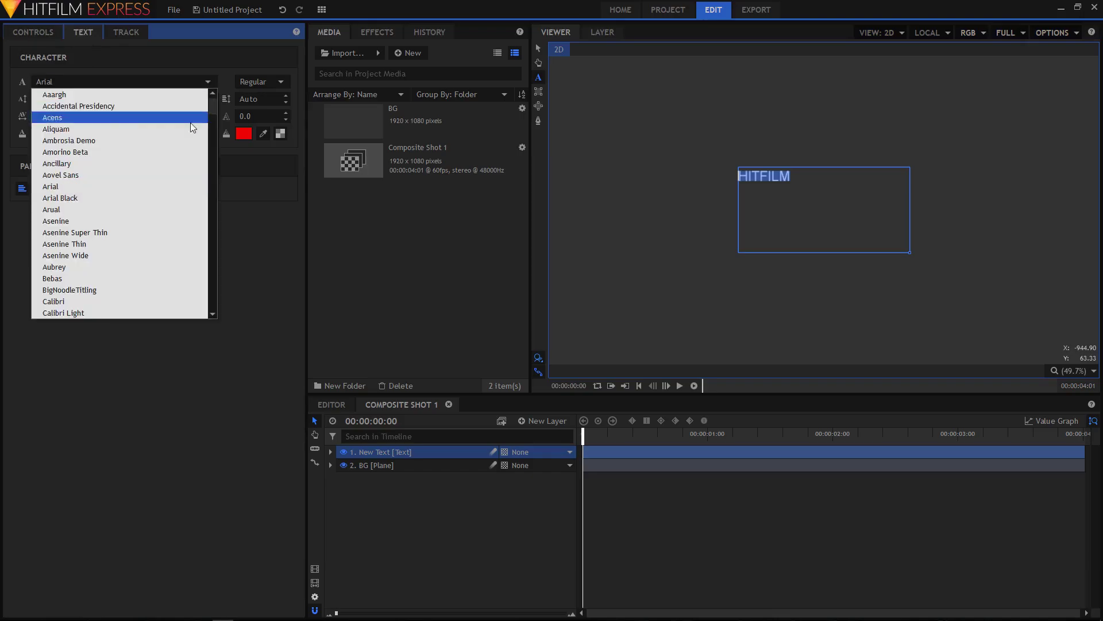
pyautogui.scroll(-6, 163, 250)
pyautogui.scroll(-4, 117, 278)
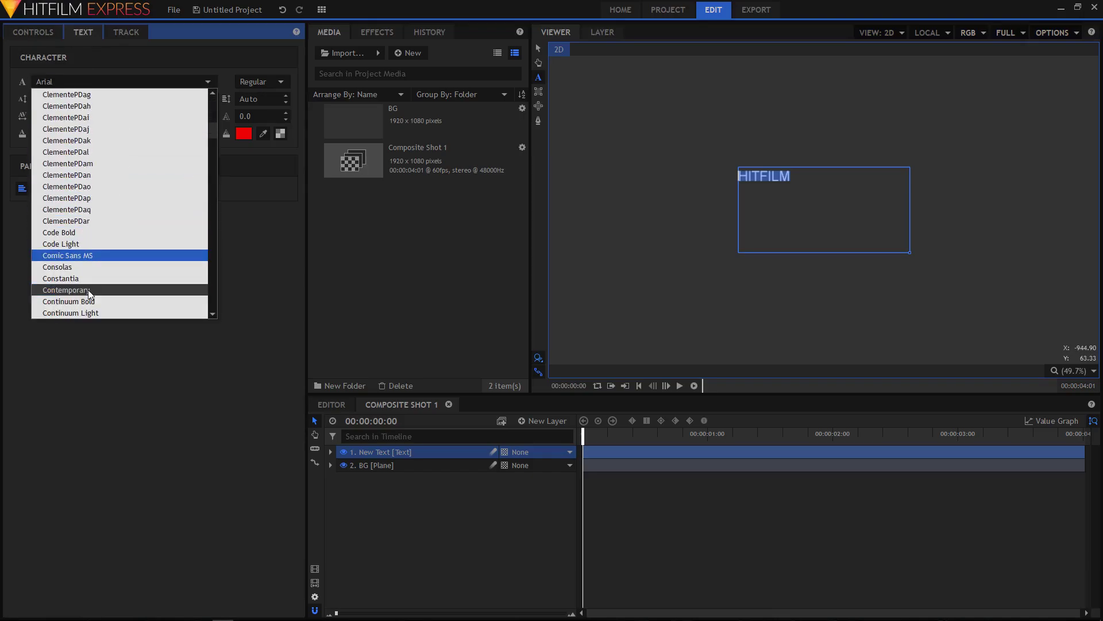
pyautogui.click(100, 310)
# Increase the font size of the HITFILM text to 120.
pyautogui.press('Tab')
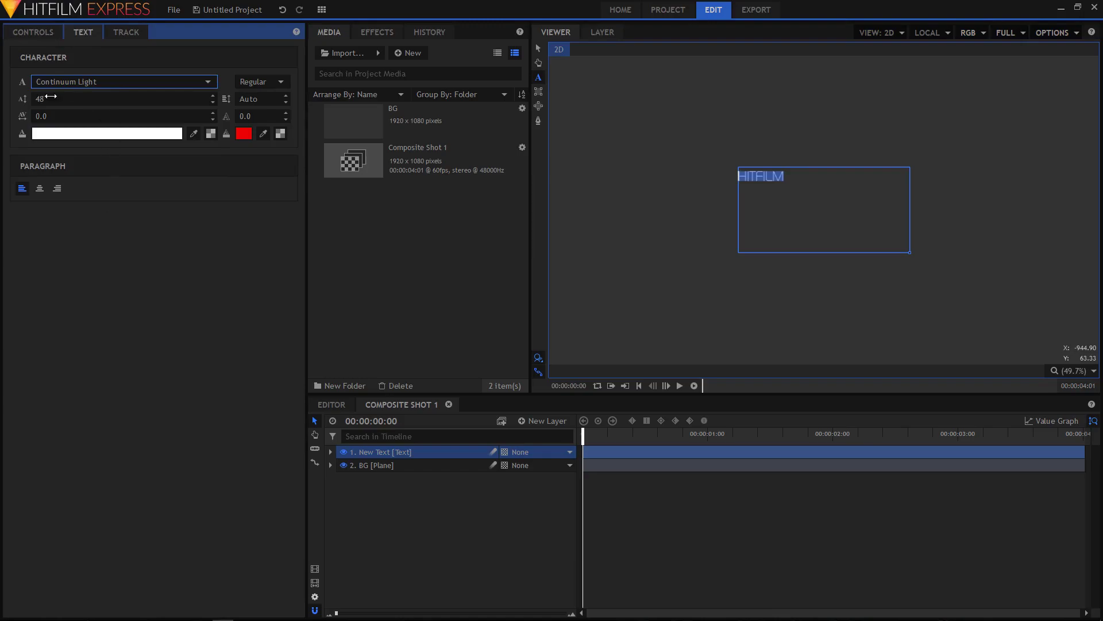
pyautogui.write('67')
pyautogui.press('Return')
pyautogui.press('Up')
pyautogui.press('Up')
pyautogui.press('Up')
pyautogui.press('Up')
pyautogui.press('Up')
pyautogui.press('Up')
pyautogui.press('Up')
pyautogui.press('Up')
pyautogui.press('Up')
pyautogui.press('Up')
pyautogui.press('Up')
pyautogui.press('Up')
pyautogui.press('Up')
pyautogui.press('Up')
pyautogui.press('Up')
pyautogui.press('Up')
pyautogui.press('Up')
pyautogui.press('Up')
pyautogui.press('Up')
pyautogui.press('Up')
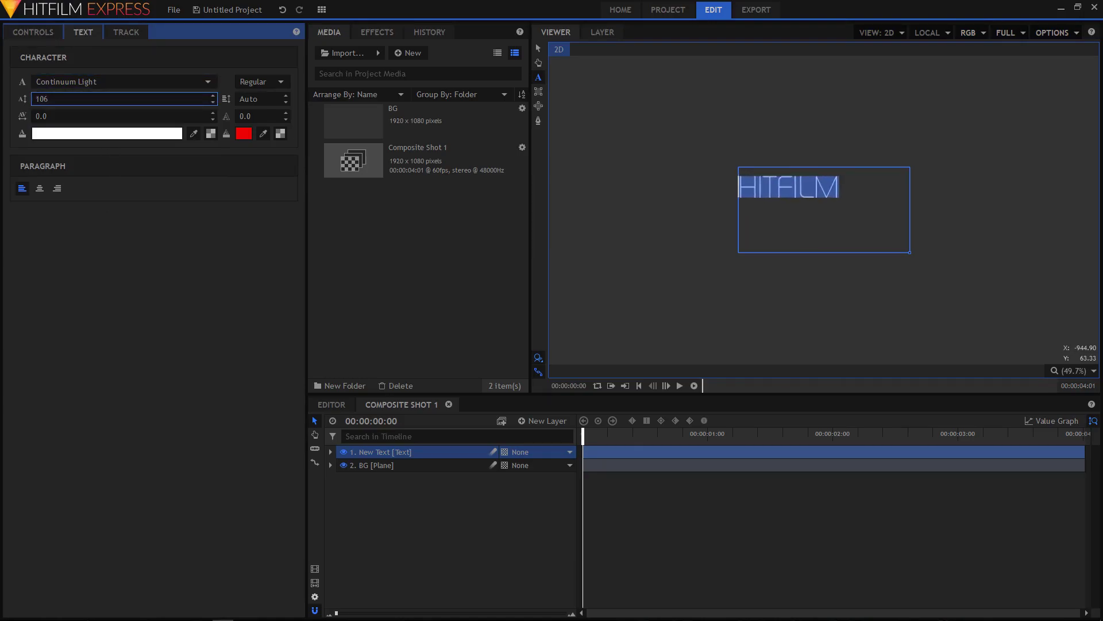
pyautogui.press('Up')
pyautogui.press('Up')
pyautogui.press('Up')
pyautogui.press('Up')
pyautogui.press('Up')
pyautogui.press('Up')
pyautogui.press('Up')
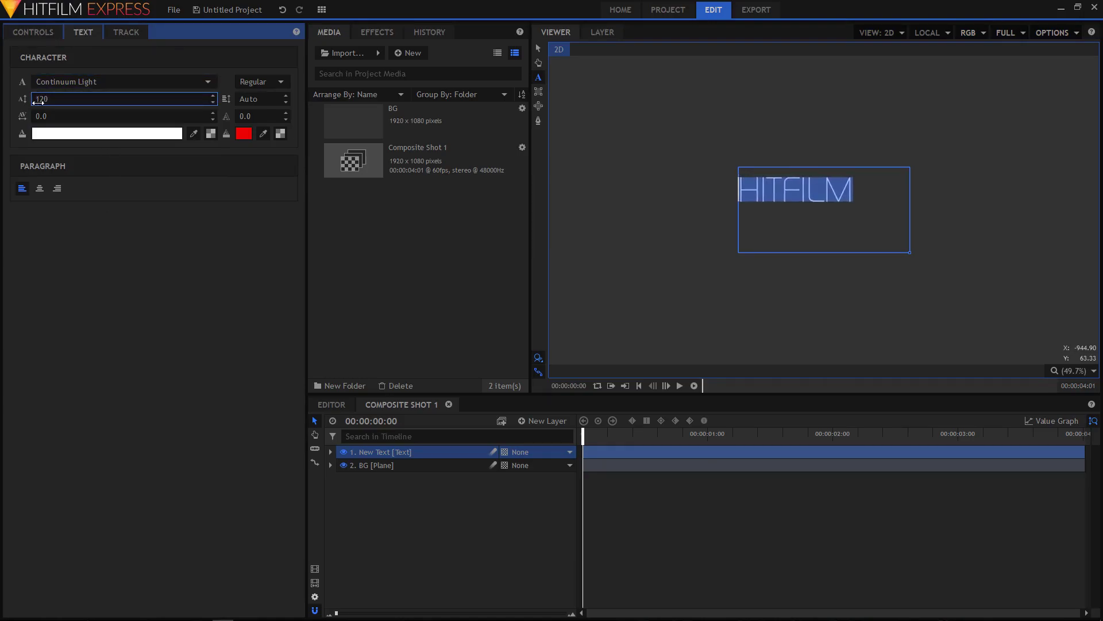
pyautogui.click(112, 293)
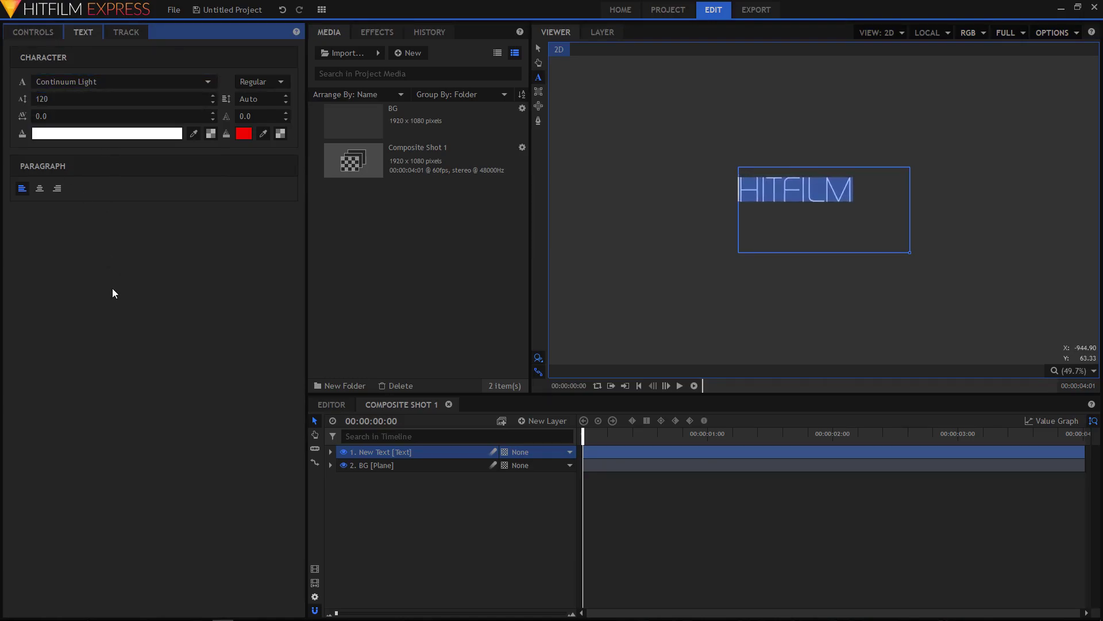
# Rename the new text layer to TEXT_HITFILM and switch back to the Selection tool.
pyautogui.rightClick(380, 453)
pyautogui.click(405, 415)
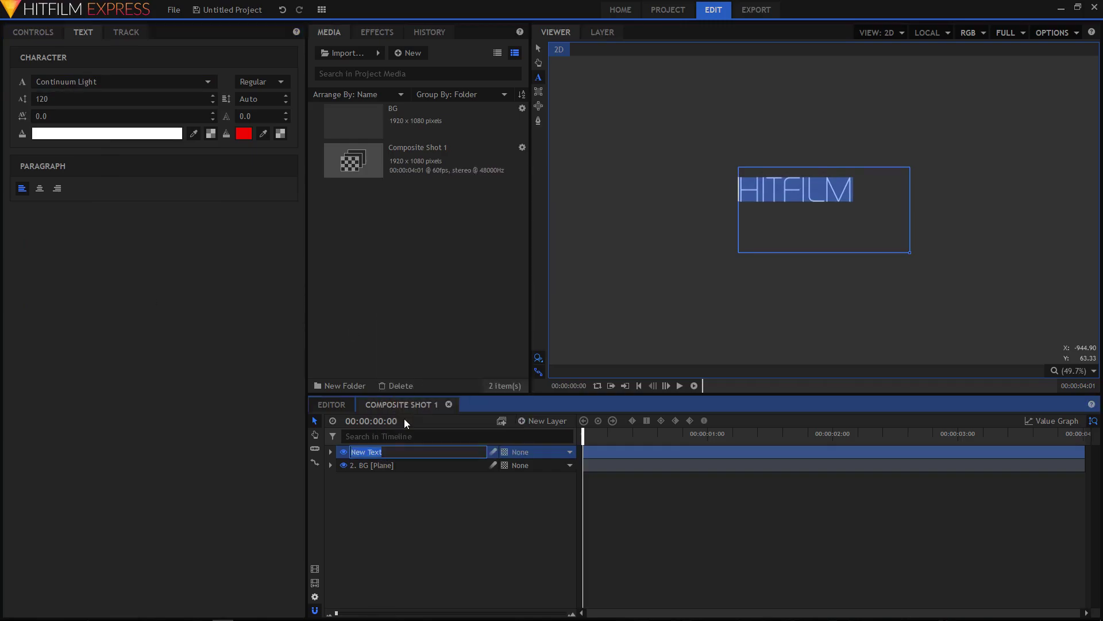
pyautogui.write('TEXT_HITFILM')
pyautogui.press('Return')
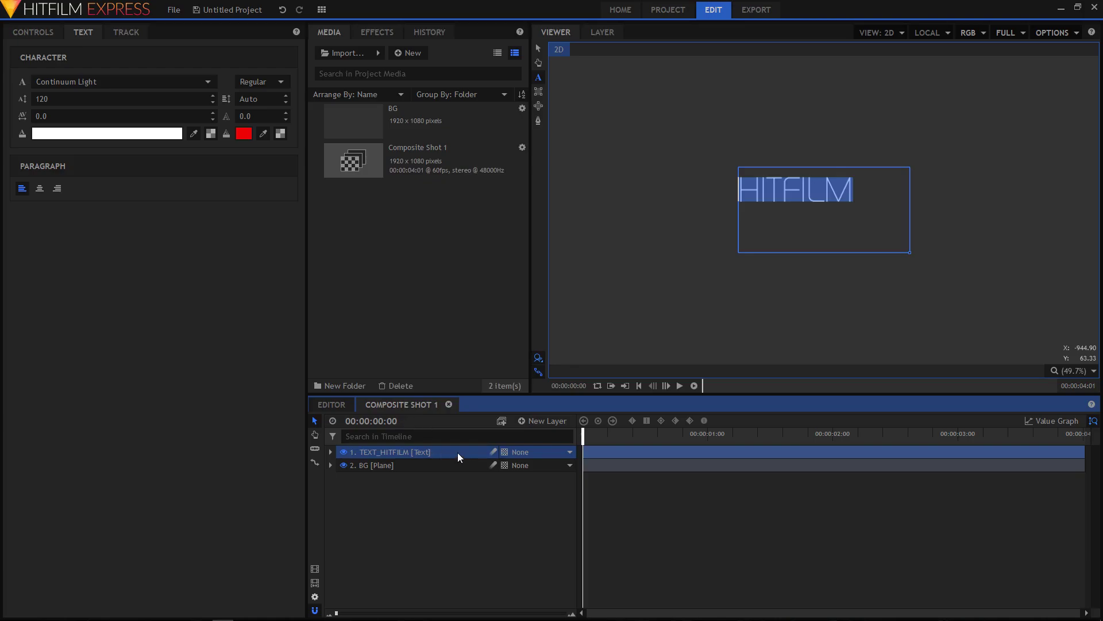
pyautogui.click(538, 48)
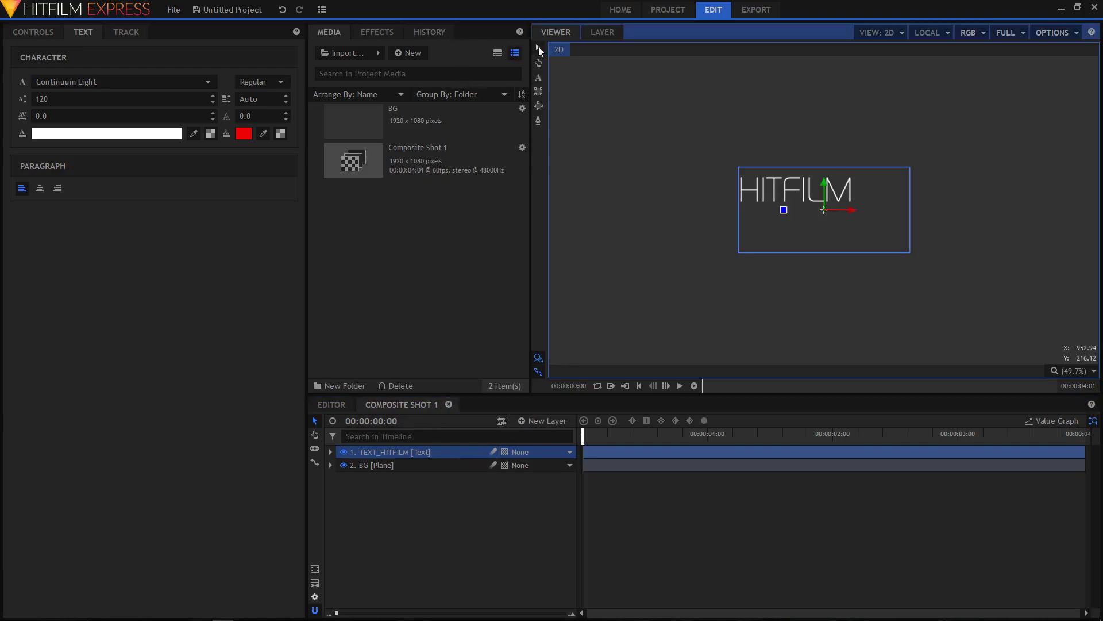
pyautogui.click(538, 79)
pyautogui.click(540, 51)
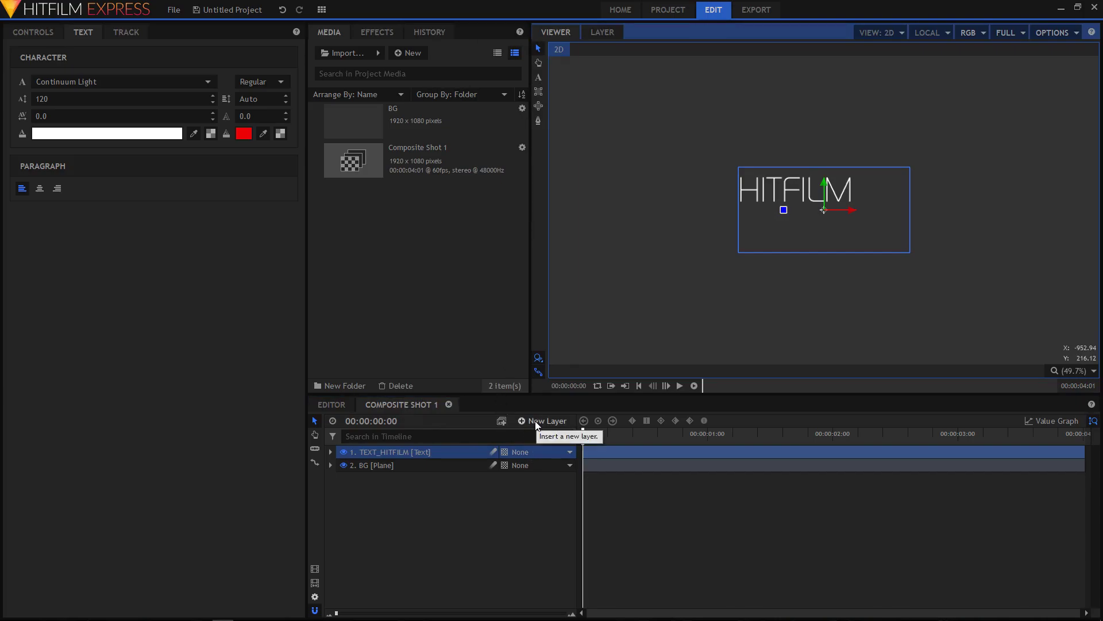
# Add a second text layer, 600 wide and 300 high, and enter EXPRESS in its text box.
pyautogui.click(536, 421)
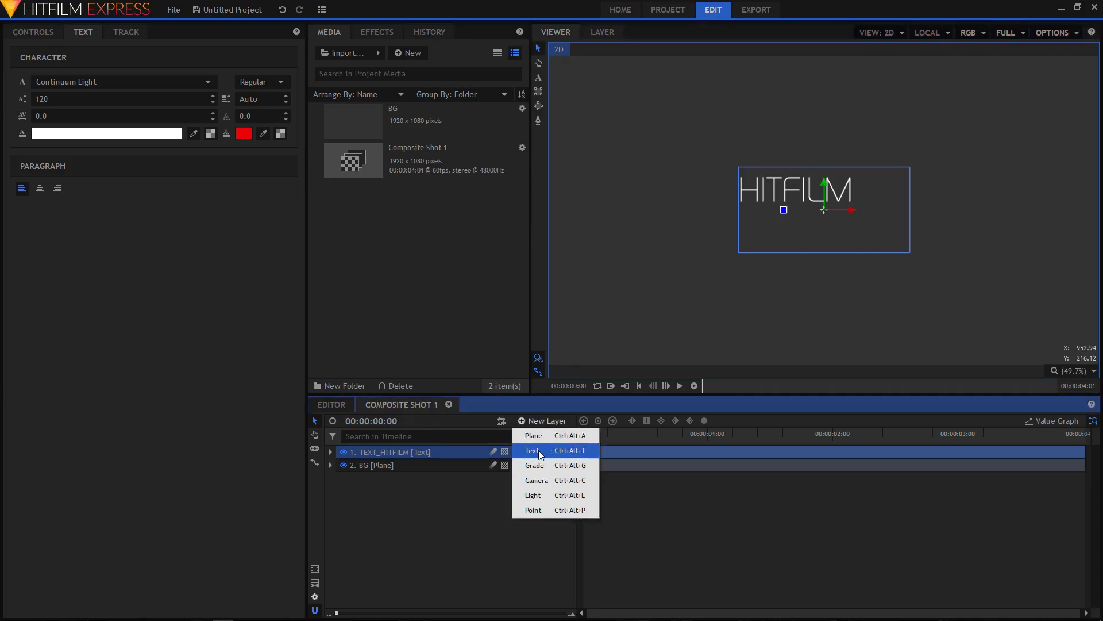
pyautogui.click(539, 450)
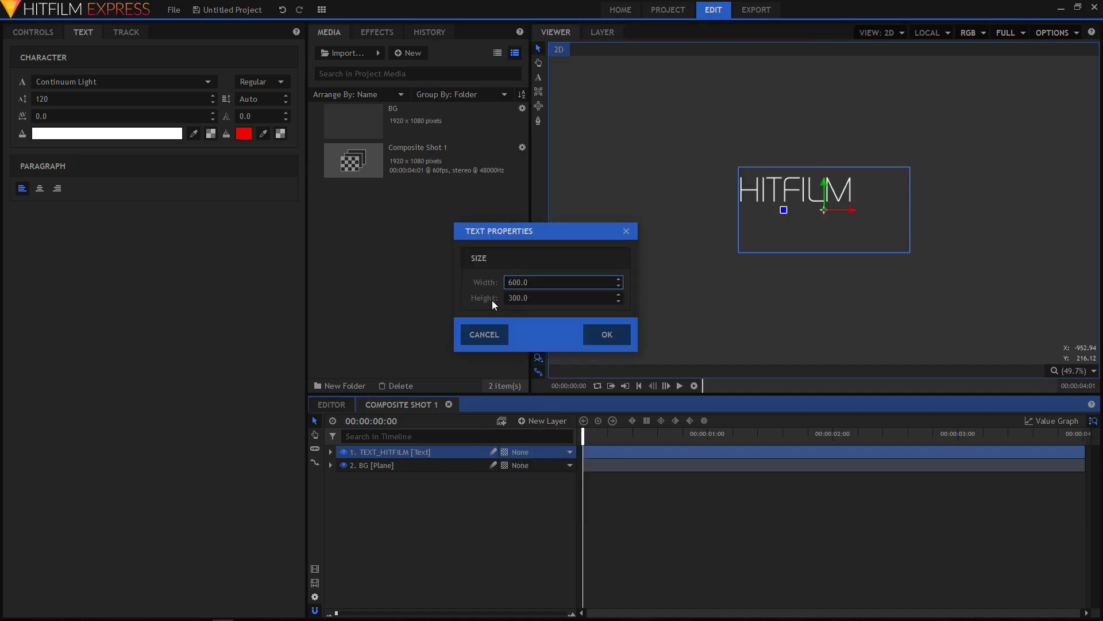
pyautogui.click(607, 335)
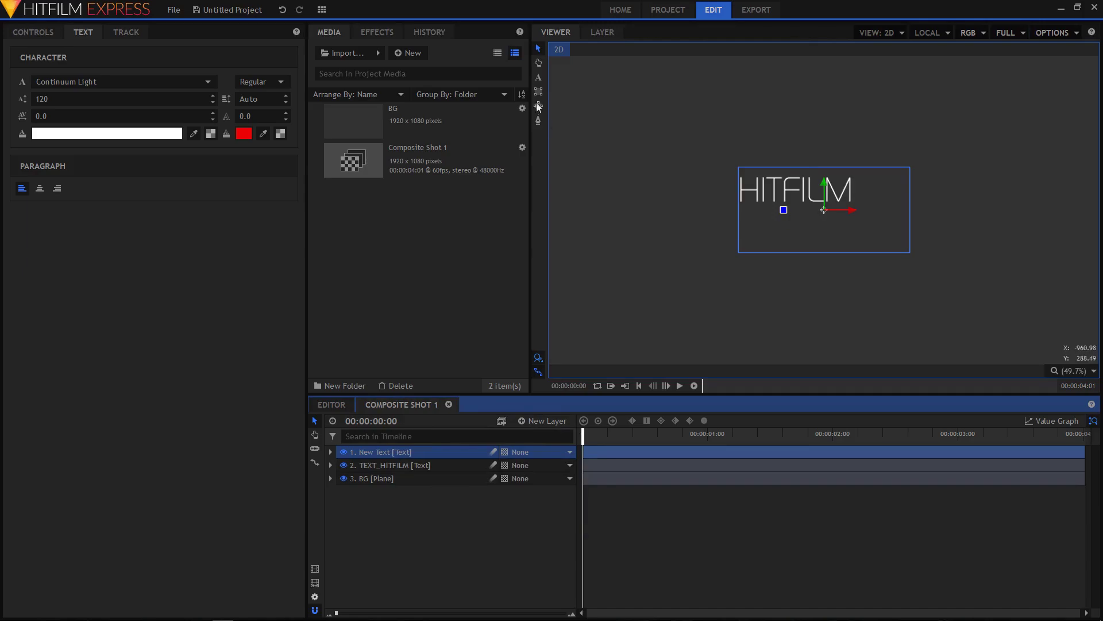
pyautogui.click(539, 77)
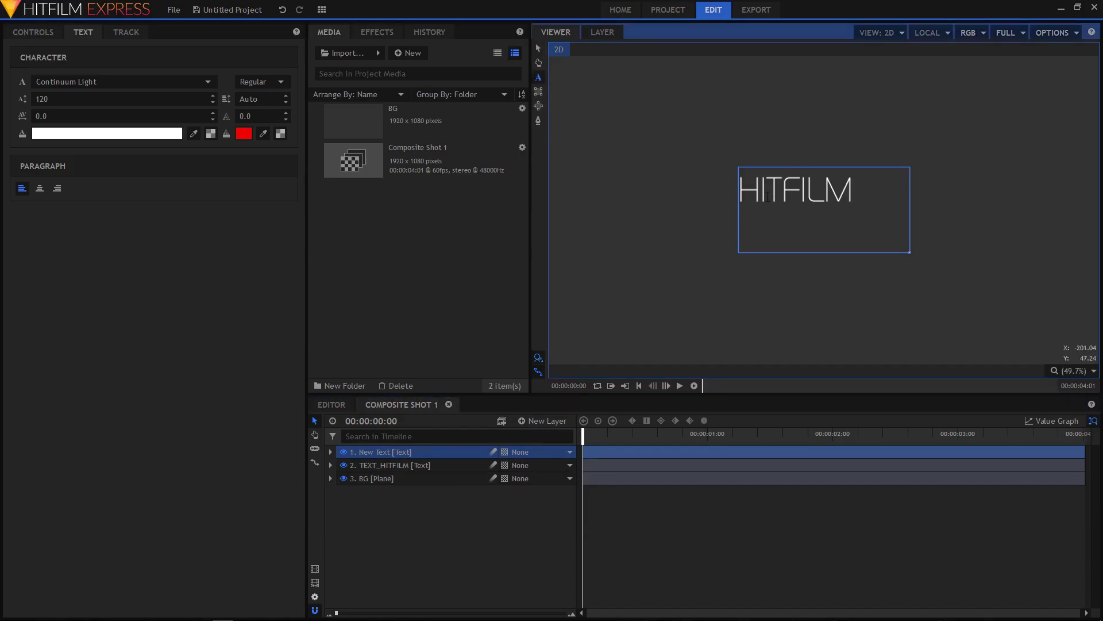
pyautogui.write('EXPRESS')
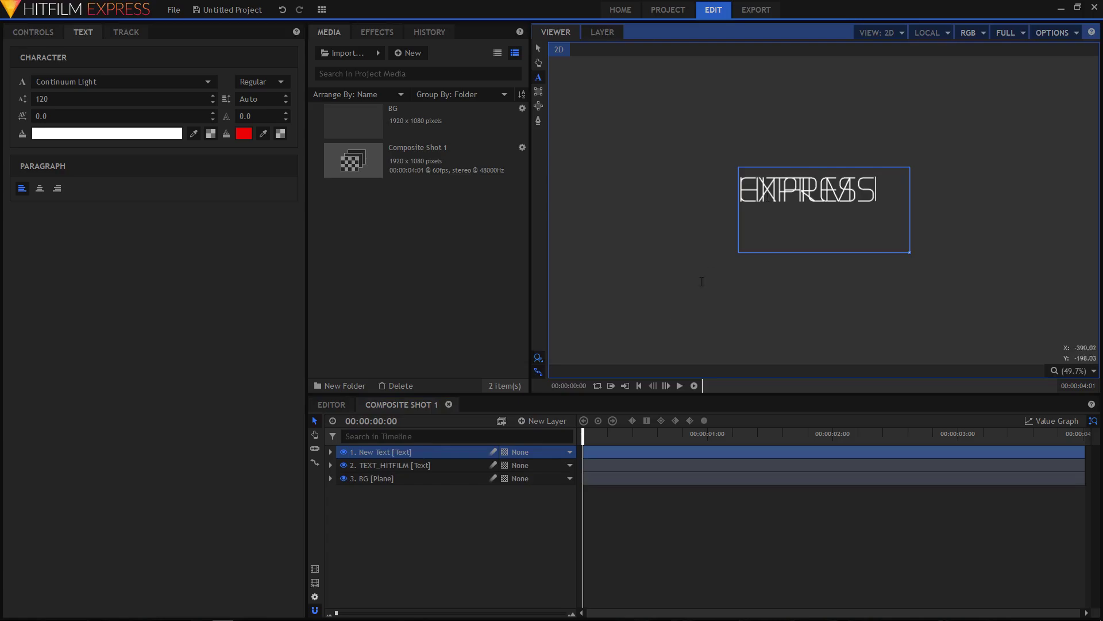
# Rename the second text layer to TEXT_EXPRESS.
pyautogui.rightClick(366, 454)
pyautogui.click(392, 416)
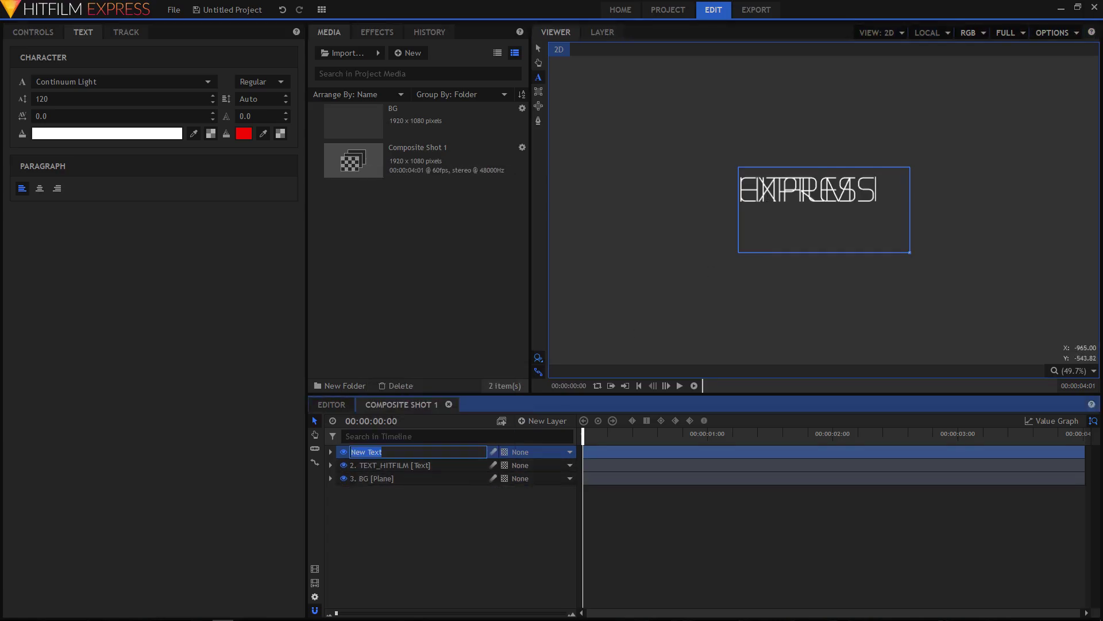
pyautogui.write('TEXT_EXPRESS')
pyautogui.press('Return')
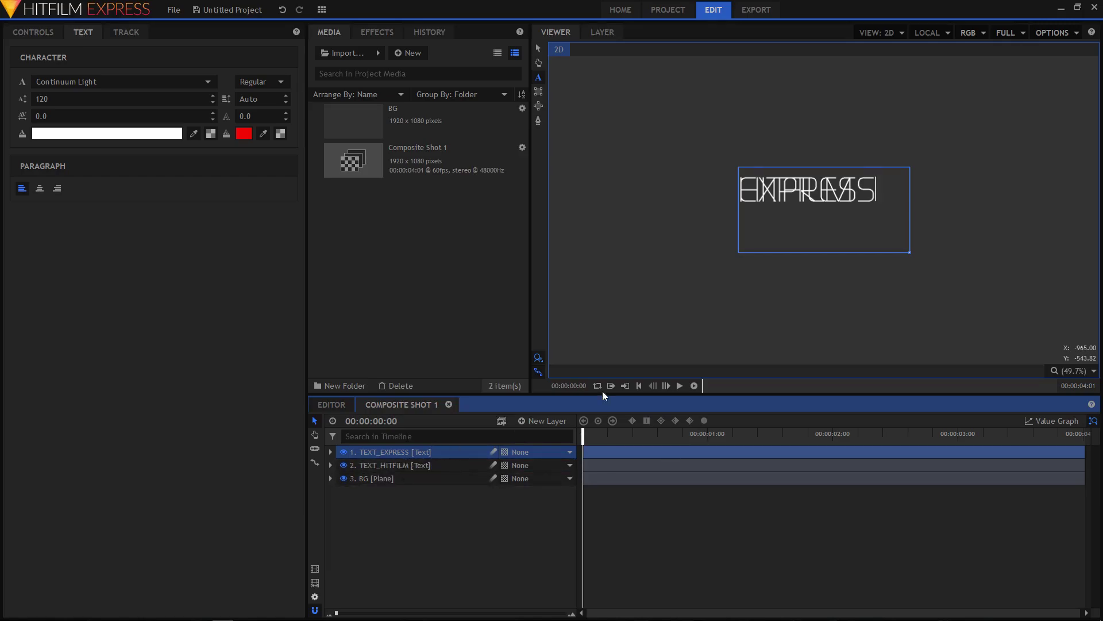
# Move the EXPRESS and HITFILM text layers apart horizontally so they read HITFILM EXPRESS on one line.
pyautogui.scroll(-1, 850, 310)
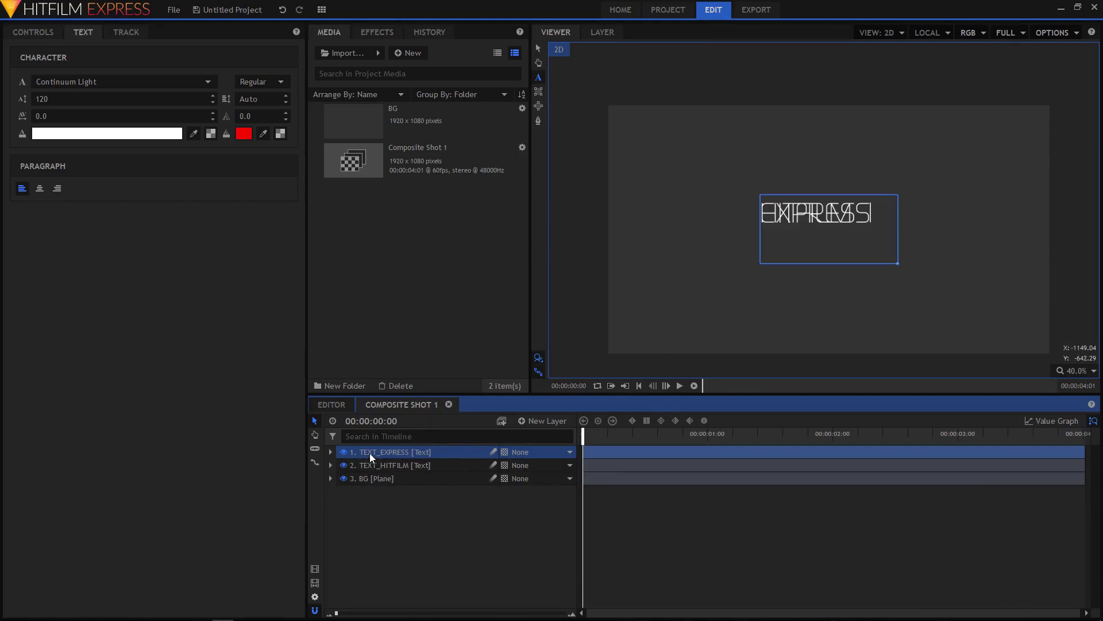
pyautogui.click(538, 47)
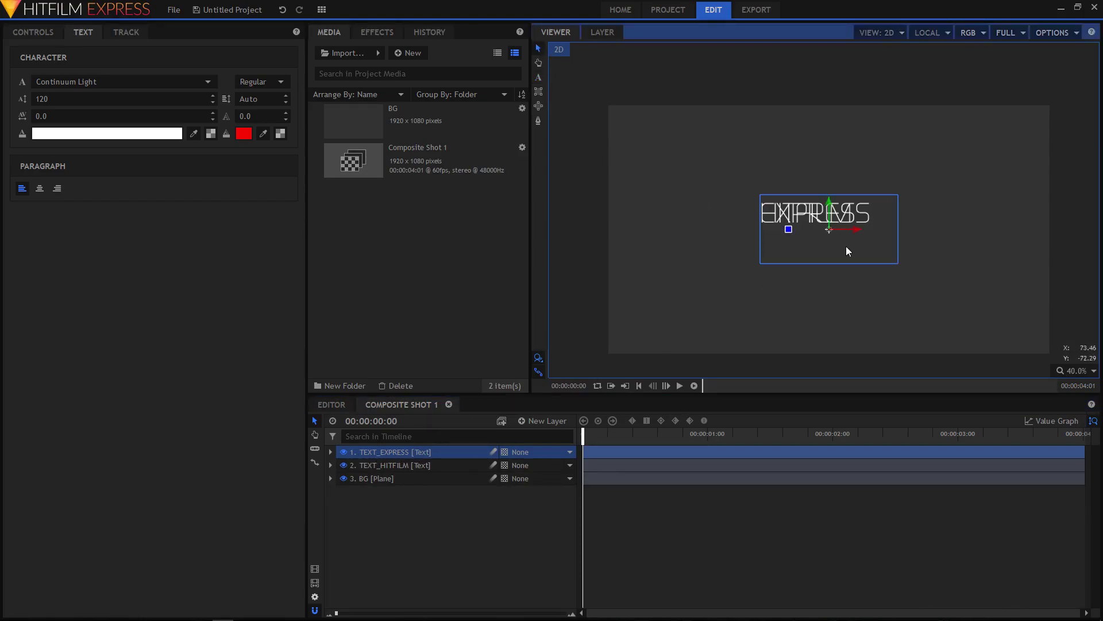
pyautogui.moveTo(855, 229); pyautogui.dragTo(827, 231)
pyautogui.click(812, 219)
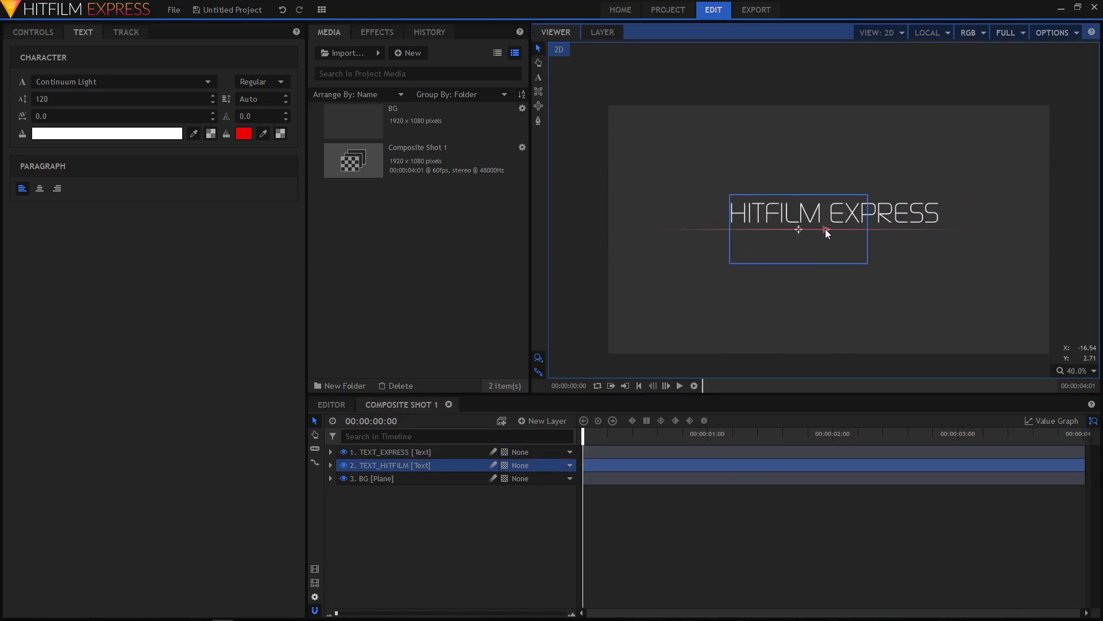
# Lower the EXPRESS and HITFILM text layers slightly and align them with each other vertically by eye.
pyautogui.click(591, 239)
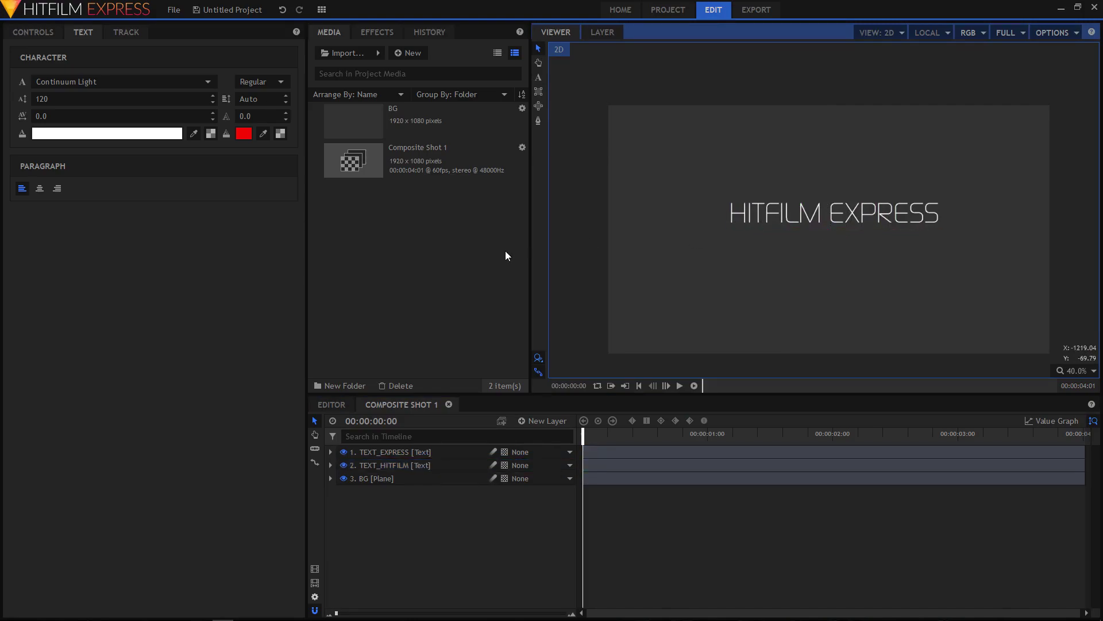
pyautogui.click(836, 209)
pyautogui.moveTo(899, 205); pyautogui.dragTo(899, 217)
pyautogui.click(807, 219)
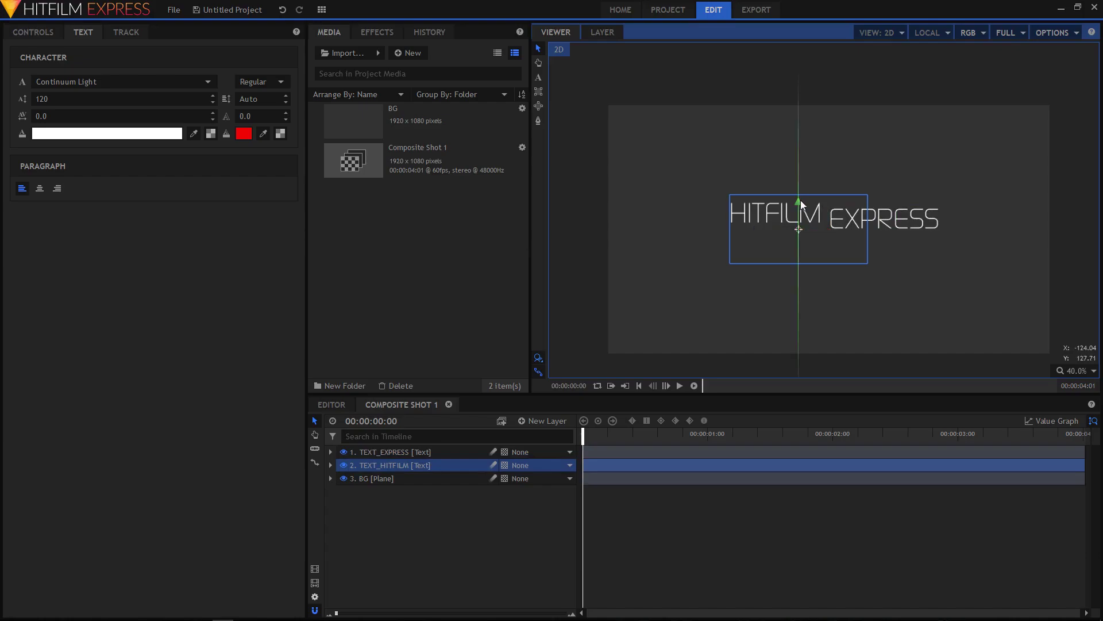
pyautogui.moveTo(801, 200); pyautogui.dragTo(801, 207)
pyautogui.scroll(4, 836, 227)
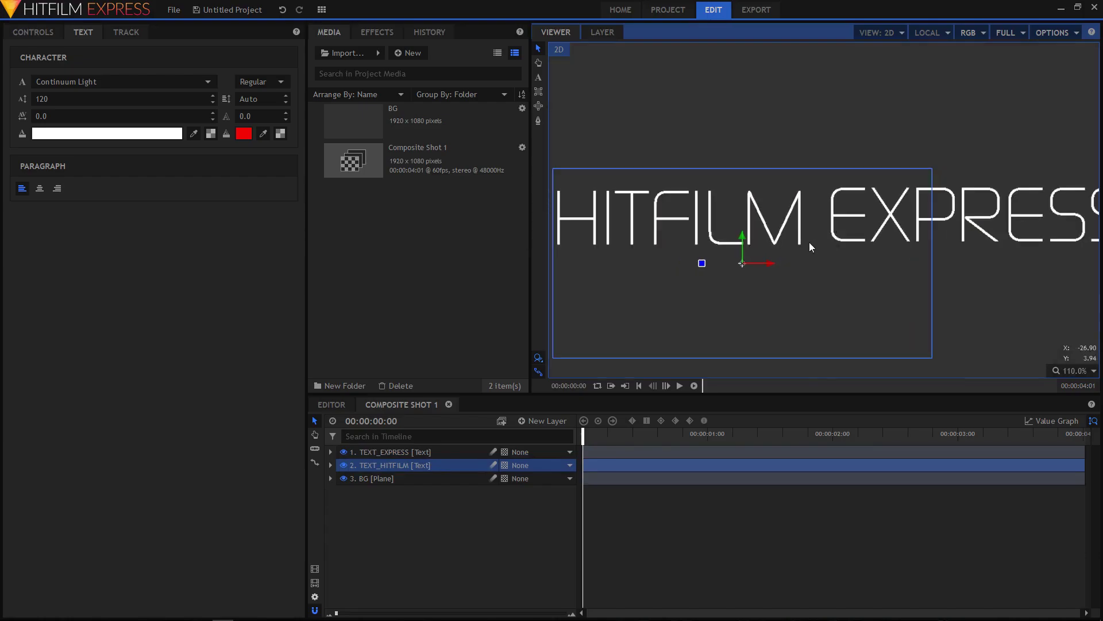
pyautogui.scroll(1, 803, 236)
pyautogui.scroll(1, 780, 241)
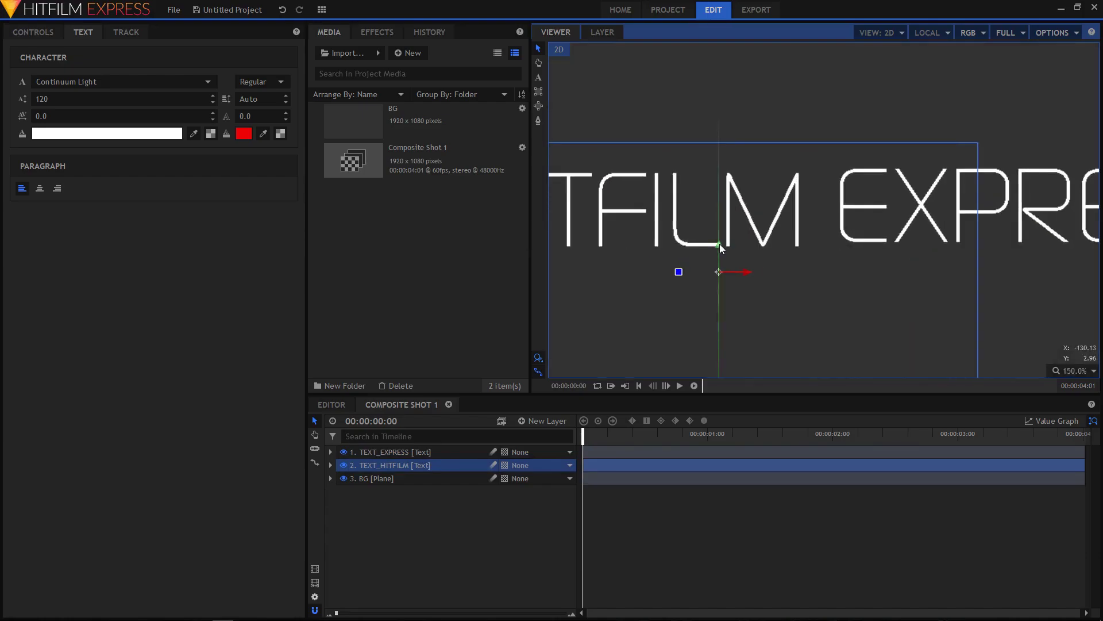
pyautogui.moveTo(718, 244); pyautogui.dragTo(719, 241)
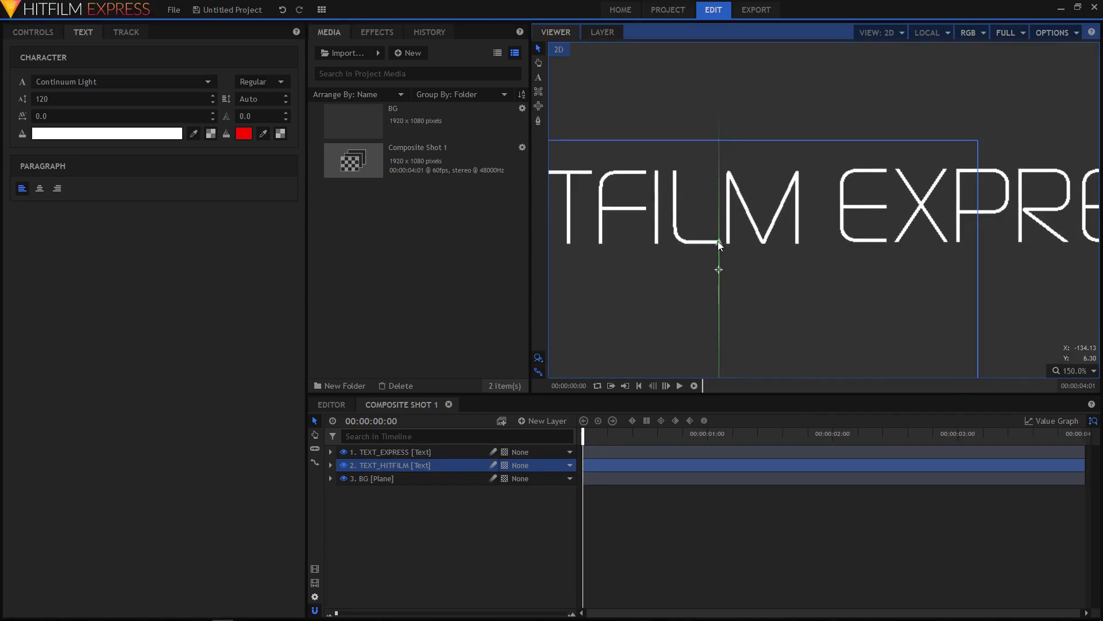
pyautogui.scroll(-5, 804, 296)
# Set the TEXT_EXPRESS layer's vertical position to -90.
pyautogui.click(332, 452)
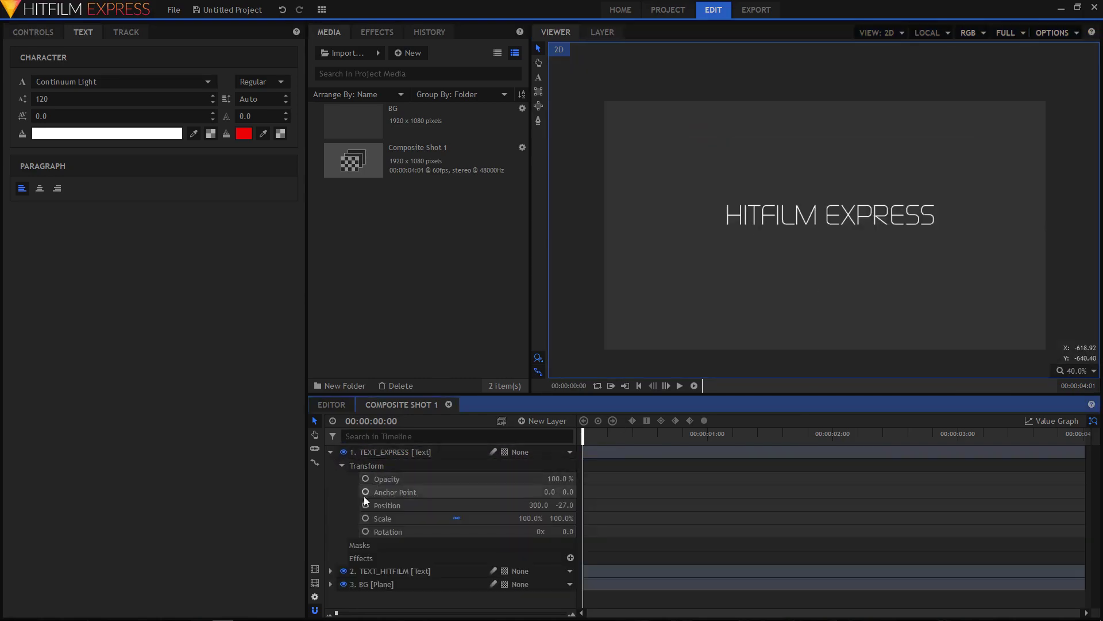
pyautogui.click(403, 480)
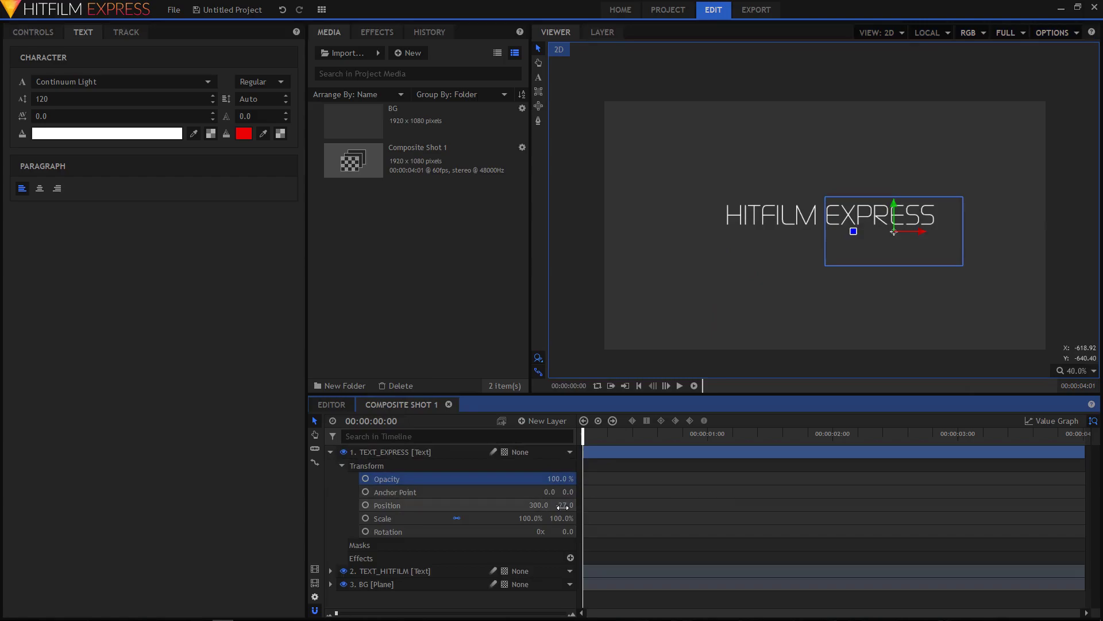
pyautogui.moveTo(562, 504); pyautogui.dragTo(540, 504)
pyautogui.moveTo(893, 235); pyautogui.dragTo(894, 247)
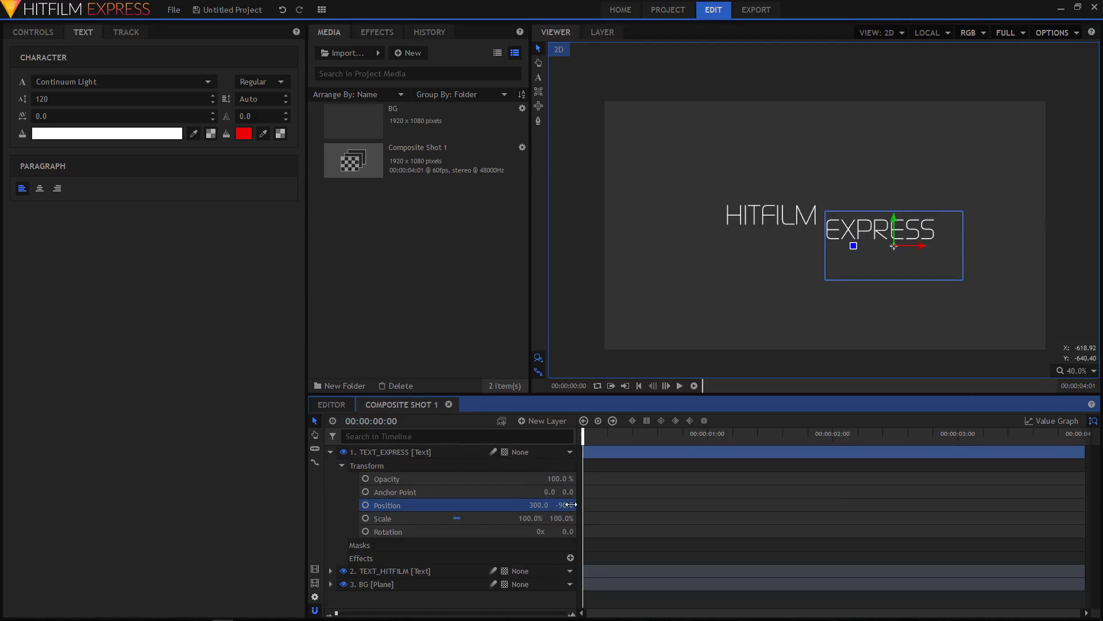
pyautogui.click(332, 452)
# Set the TEXT_HITFILM layer's vertical position to -90 so both words share one line, and deselect the layer.
pyautogui.click(333, 464)
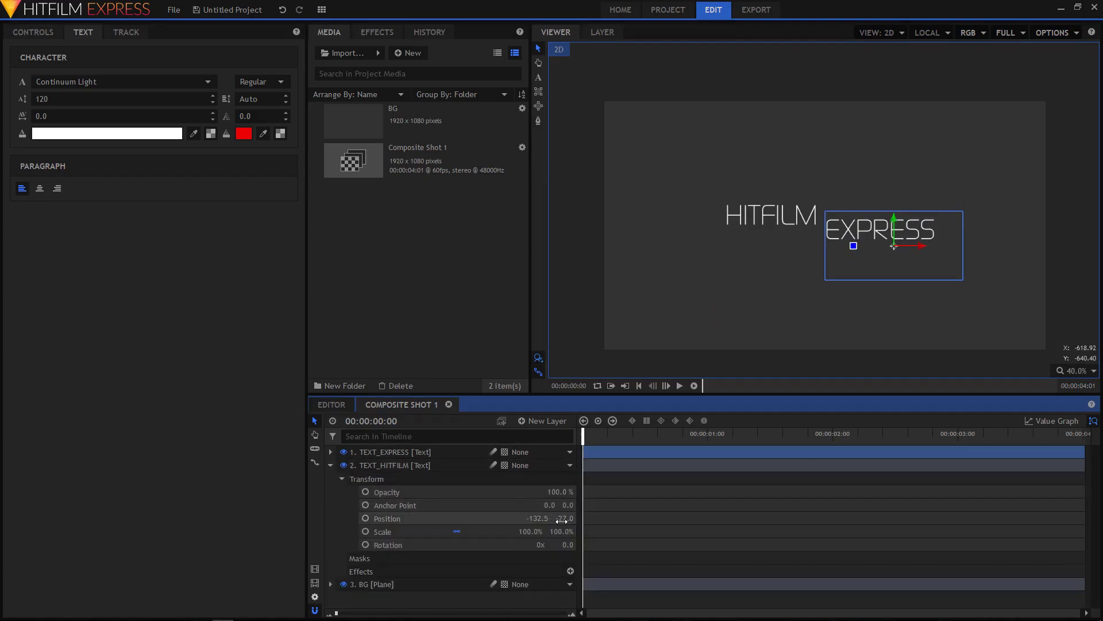
pyautogui.moveTo(565, 518); pyautogui.dragTo(549, 519)
pyautogui.moveTo(794, 242); pyautogui.dragTo(794, 246)
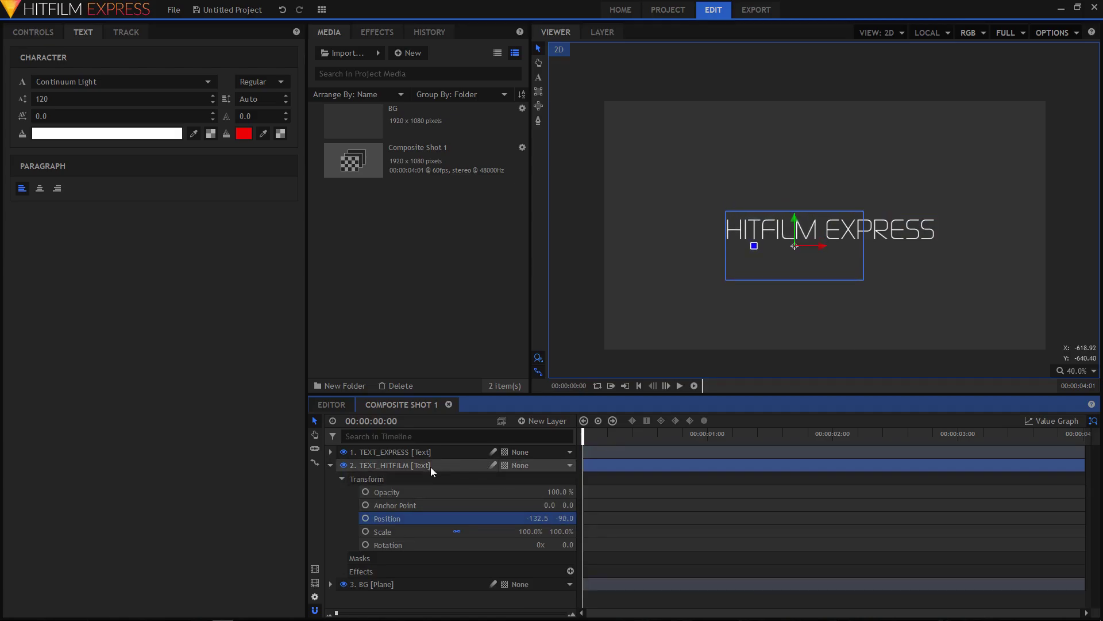
pyautogui.click(331, 465)
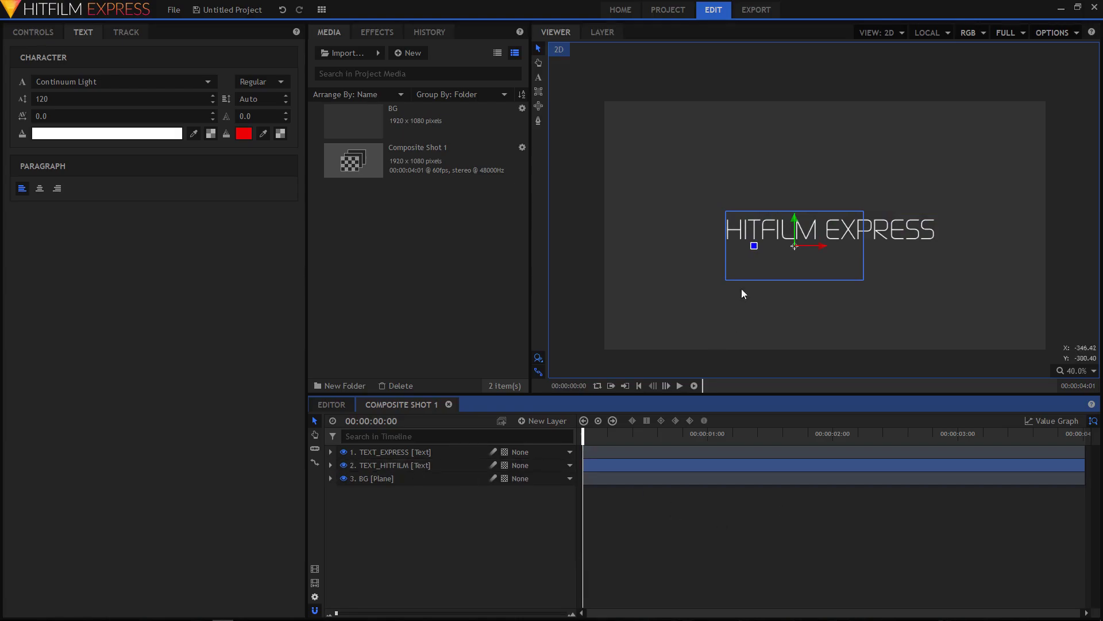
pyautogui.click(709, 258)
pyautogui.click(588, 215)
pyautogui.scroll(-1, 895, 339)
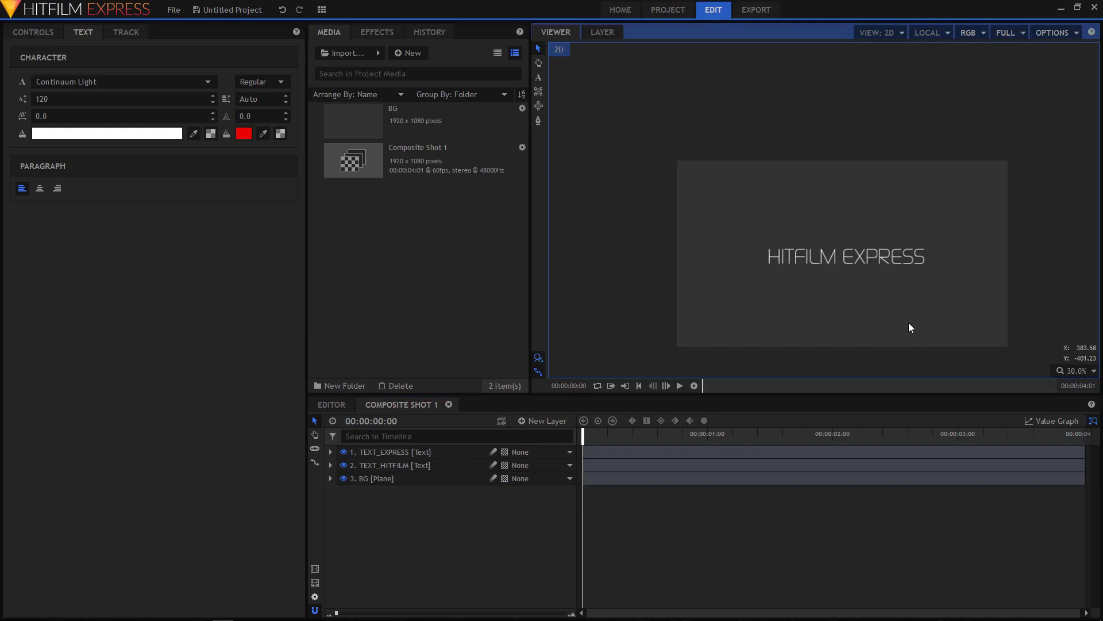
pyautogui.scroll(1, 909, 323)
pyautogui.click(410, 511)
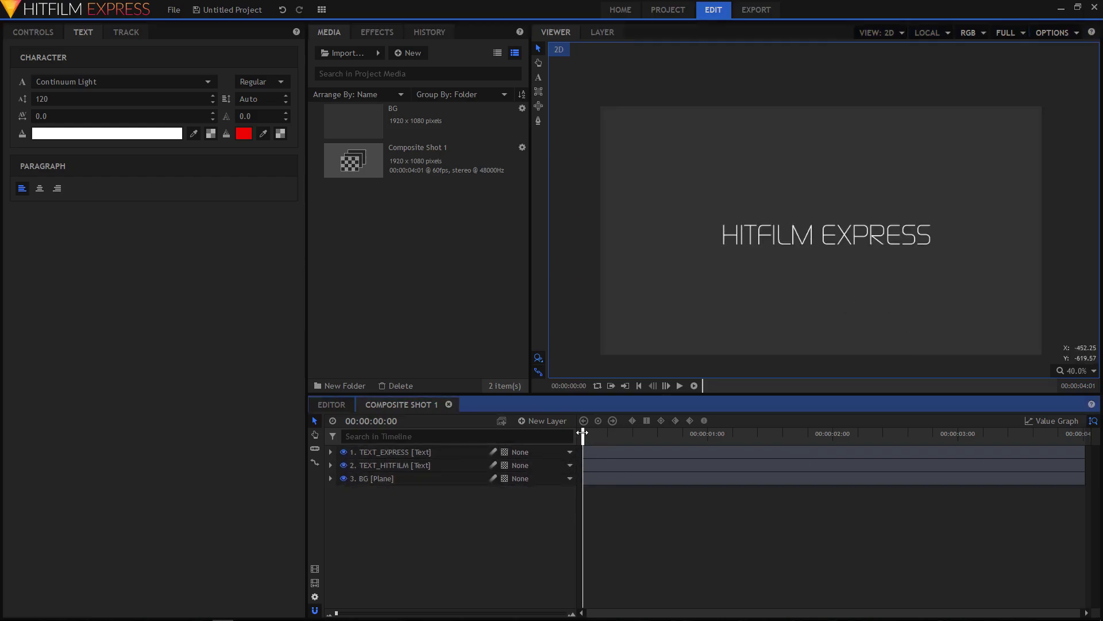
# Create a 1920 x 1080 plane layer named MATTE-HITFILM in blue (#0000ff).
pyautogui.click(543, 422)
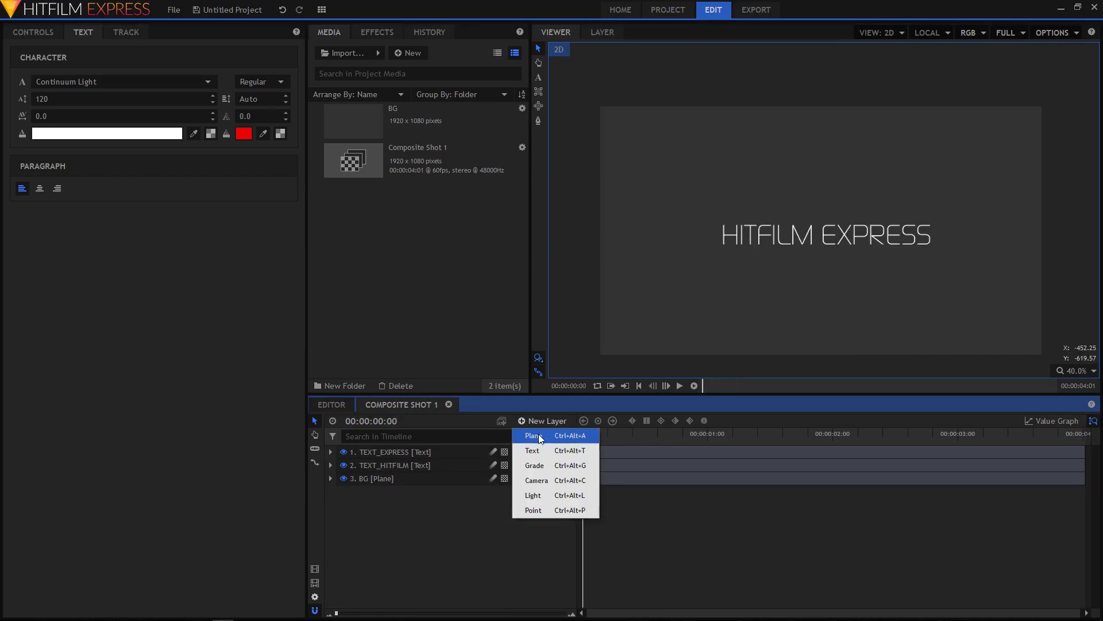
pyautogui.click(534, 435)
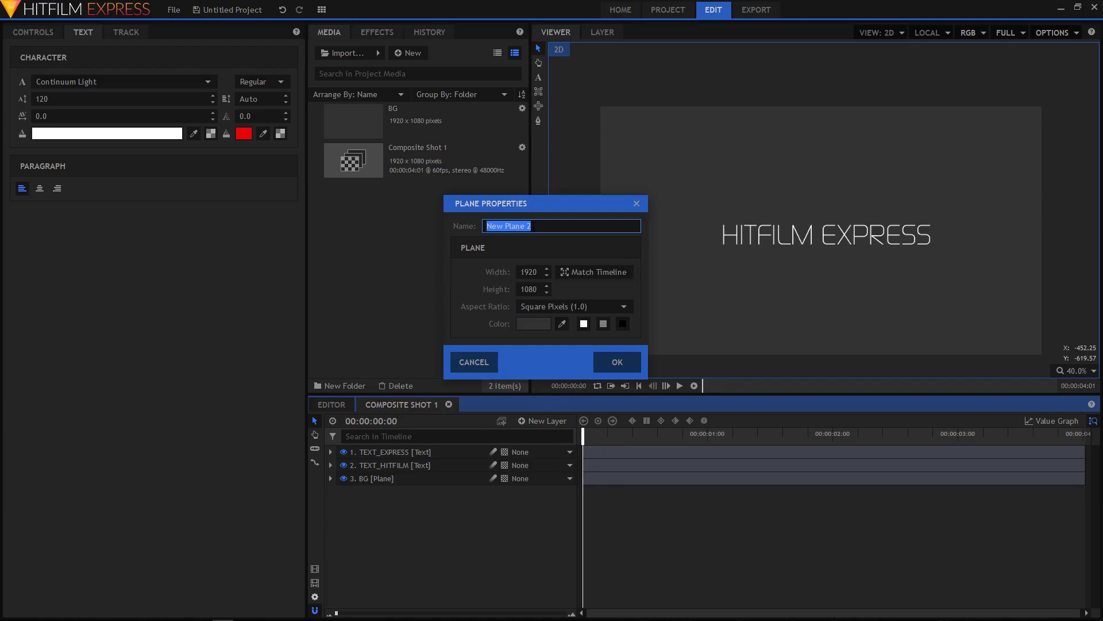
pyautogui.write('MATTE-HITFILM')
pyautogui.moveTo(522, 205); pyautogui.dragTo(416, 185)
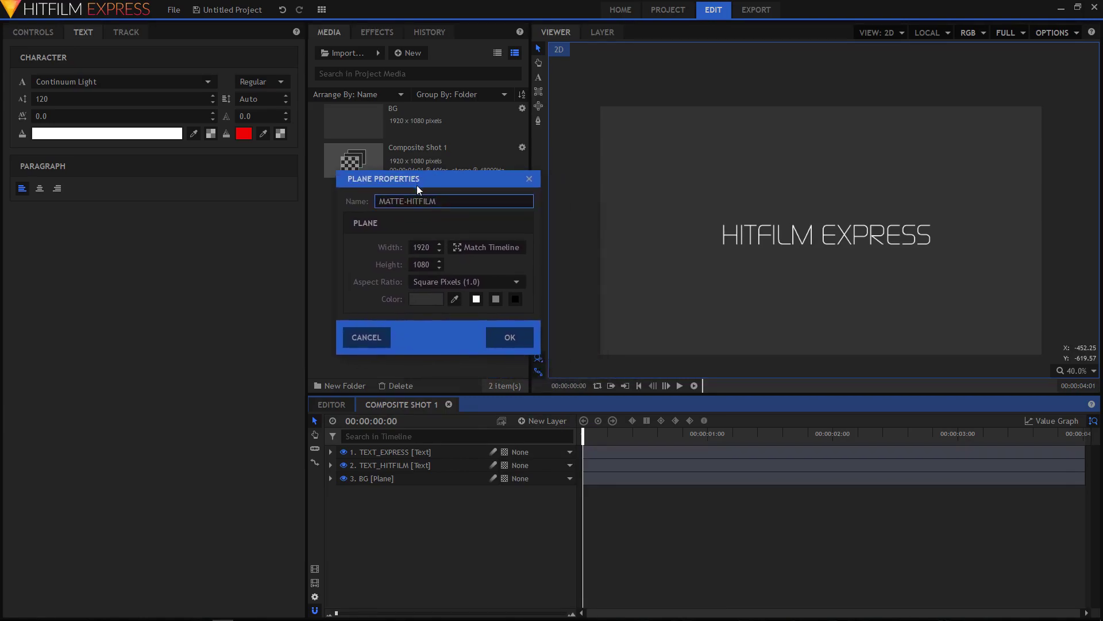
pyautogui.click(433, 295)
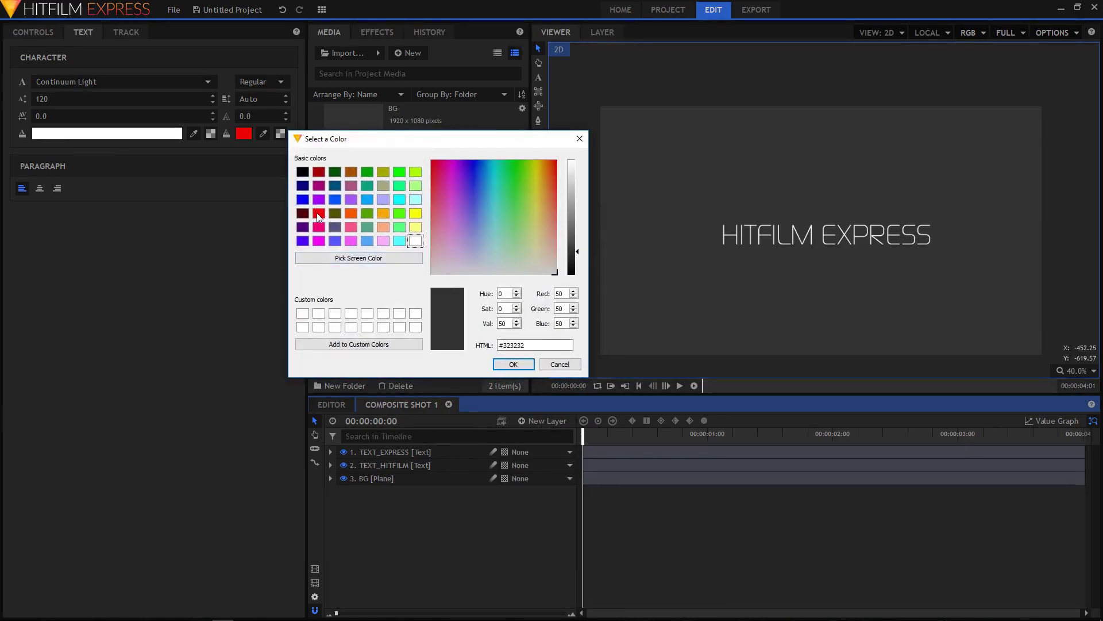
pyautogui.click(303, 200)
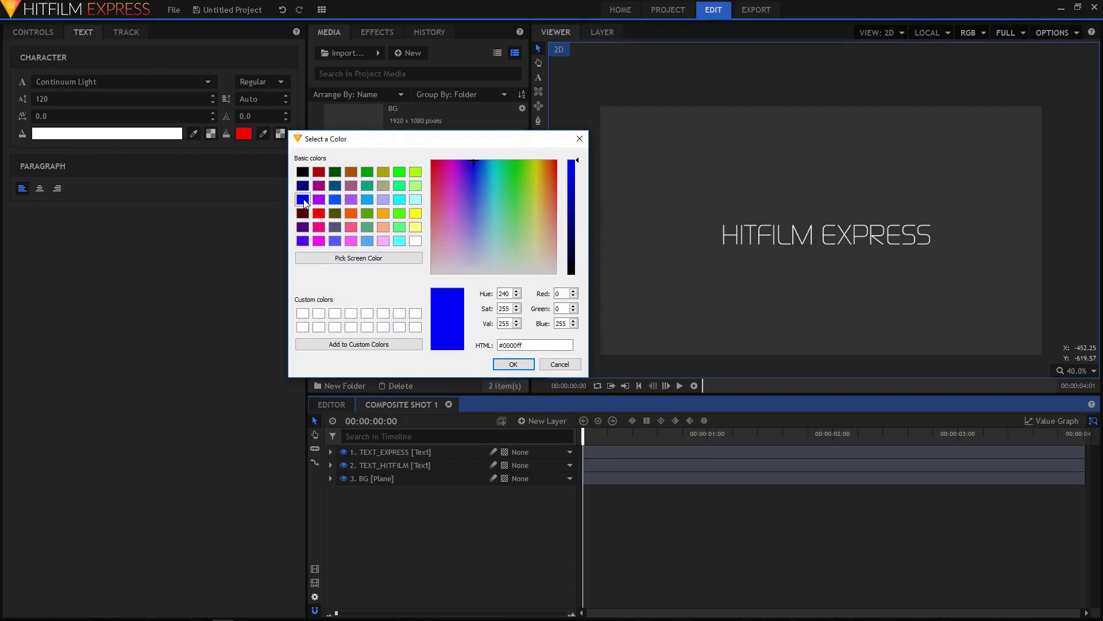
pyautogui.click(519, 365)
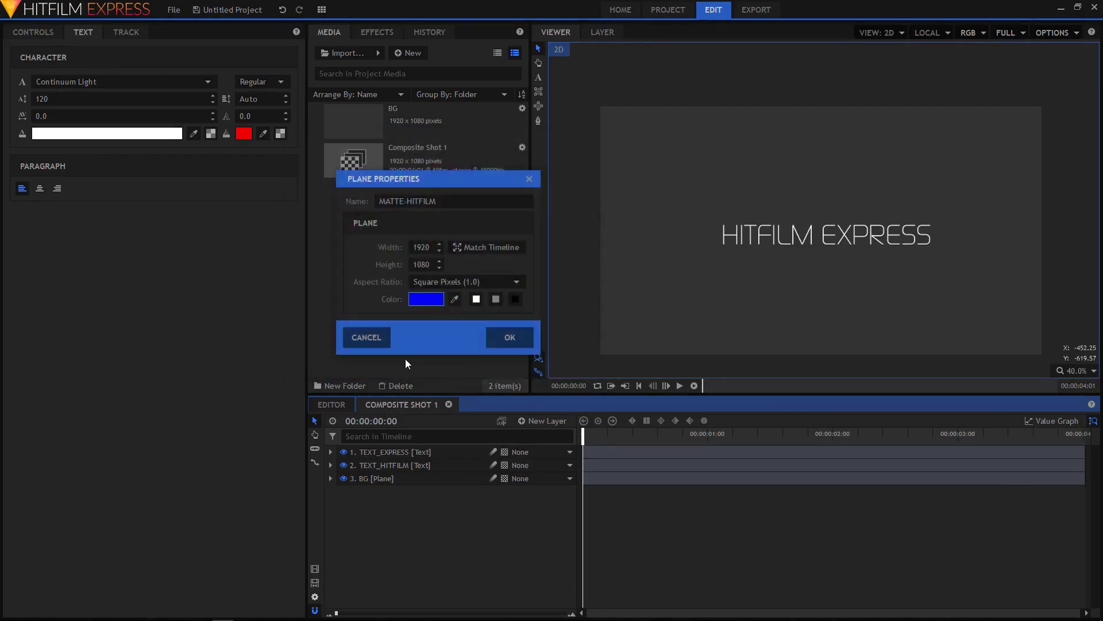
pyautogui.click(513, 343)
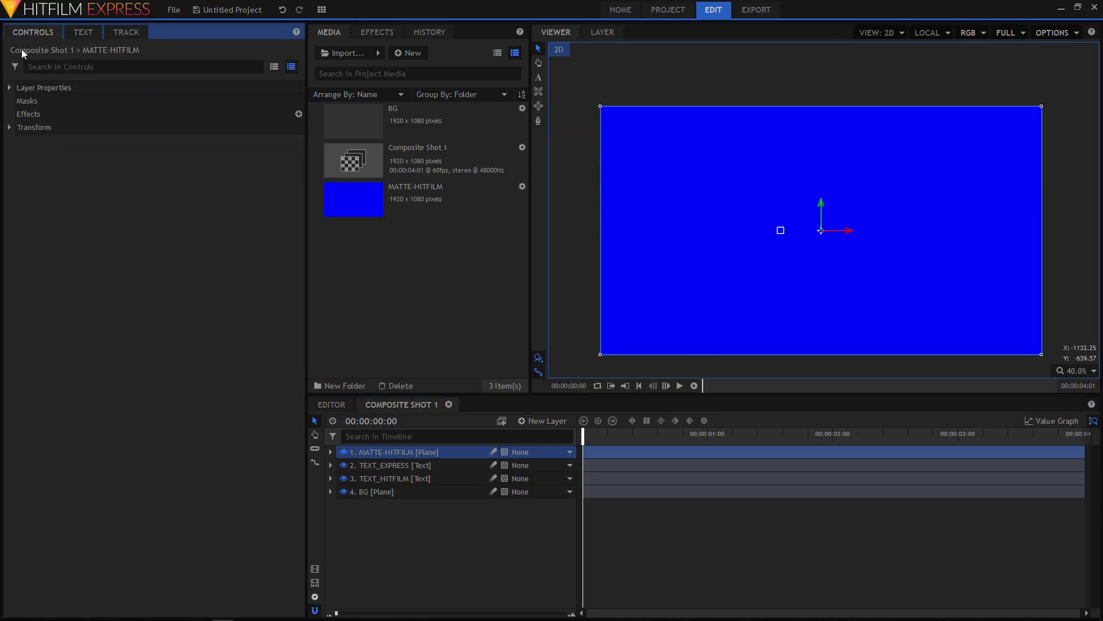
# Set the MATTE-HITFILM plane's opacity to 46% and slide it left to about X -982.5, its right edge between the two words.
pyautogui.click(8, 127)
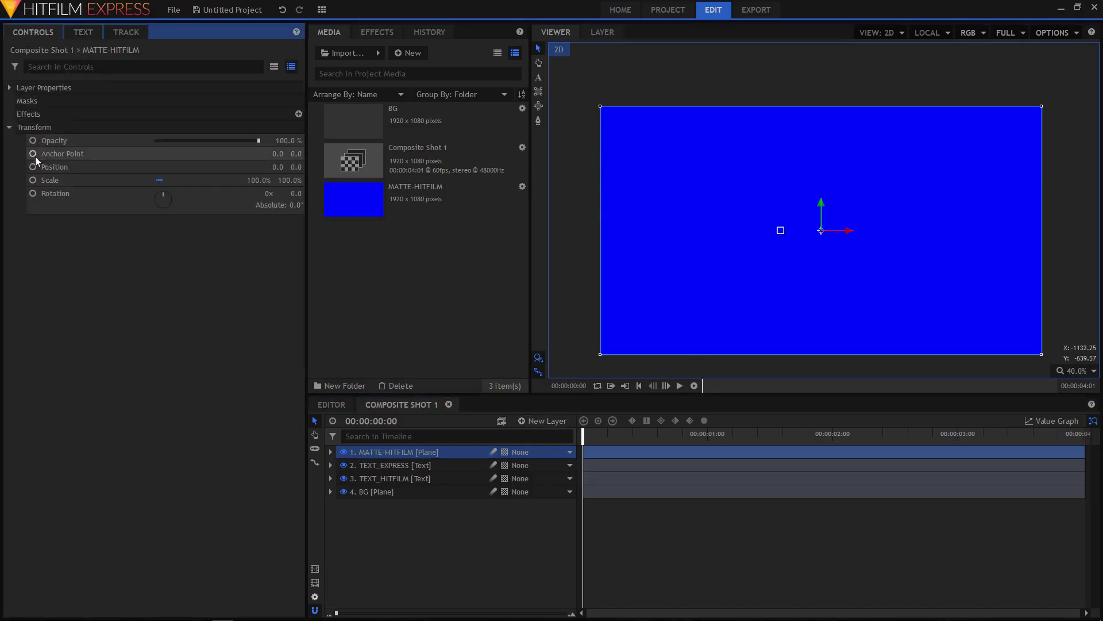
pyautogui.moveTo(261, 140); pyautogui.dragTo(204, 142)
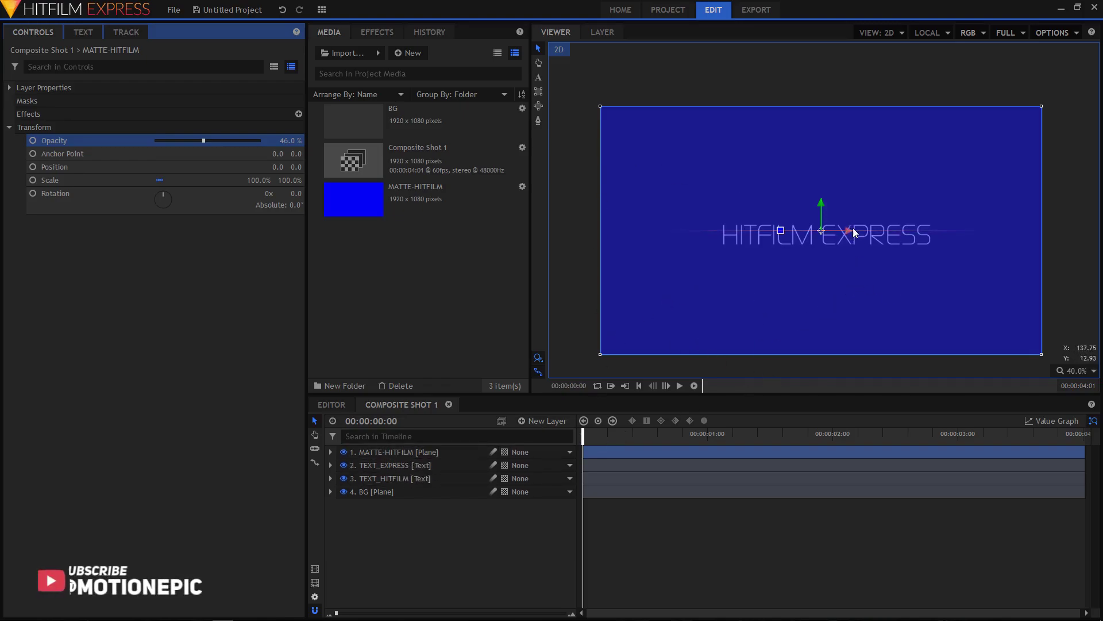
pyautogui.moveTo(851, 234); pyautogui.dragTo(624, 229)
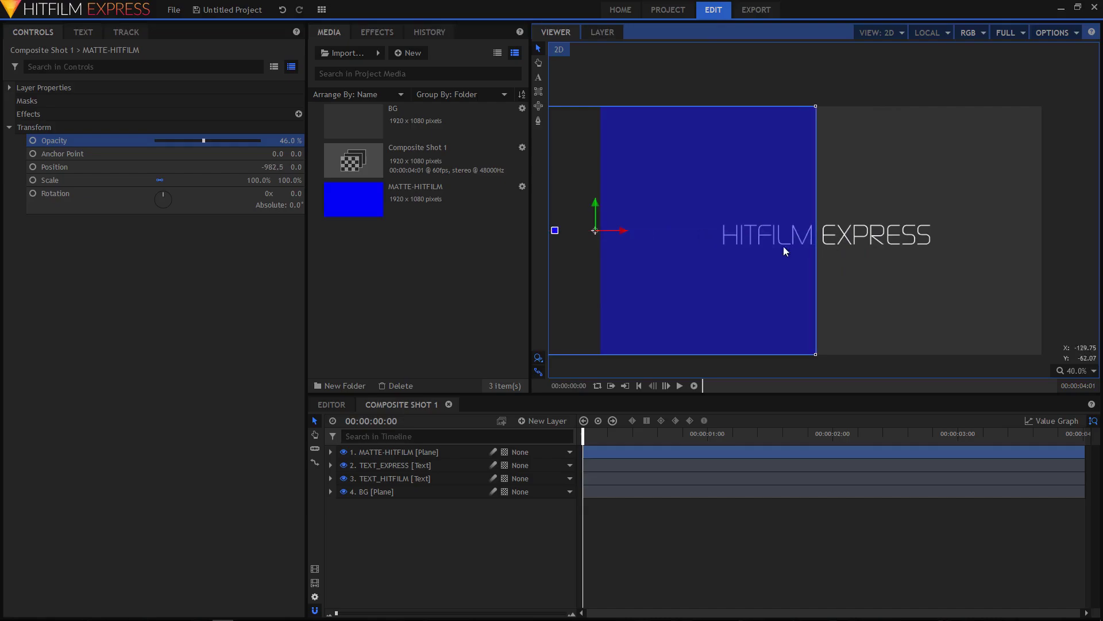
# Add a Position keyframe at 00:00:01:30 on the TEXT_HITFILM layer, keeping its current position.
pyautogui.click(408, 453)
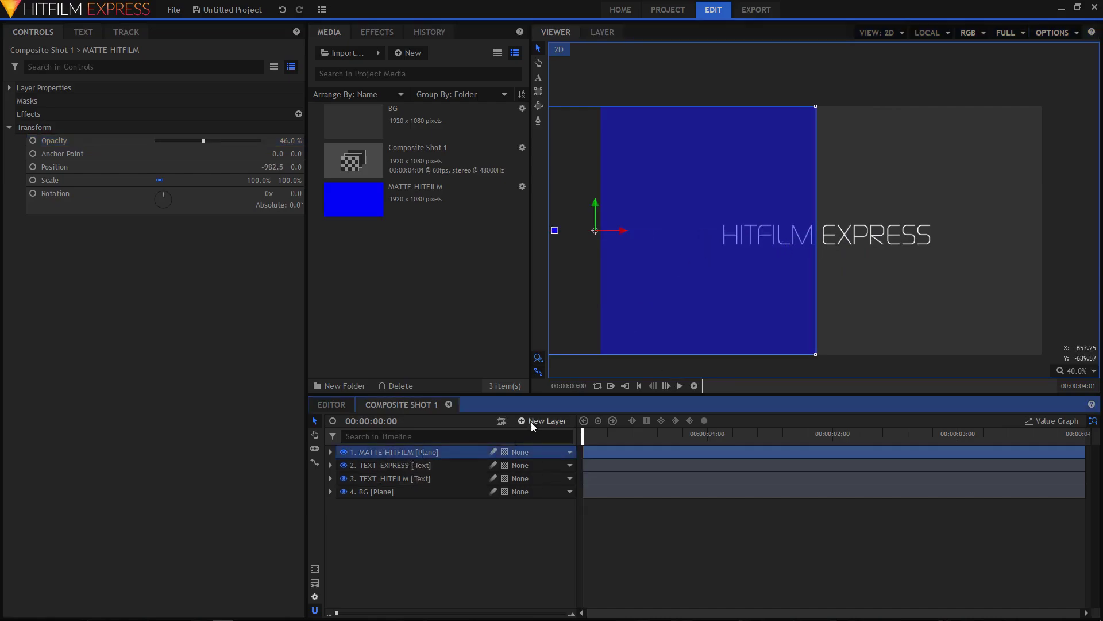
pyautogui.click(362, 466)
pyautogui.click(365, 480)
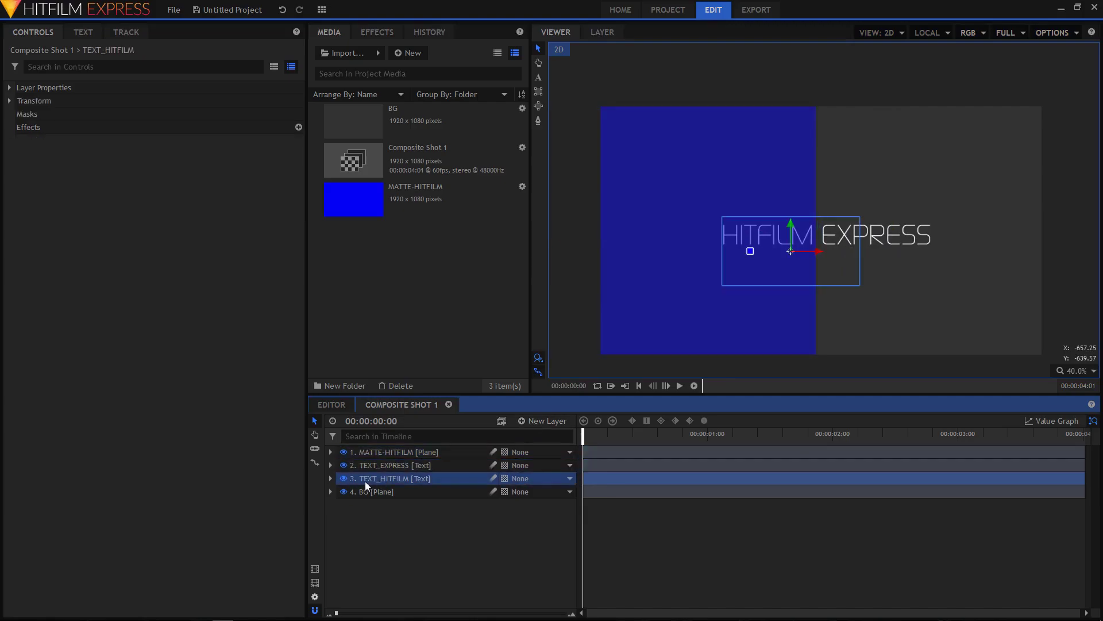
pyautogui.click(331, 478)
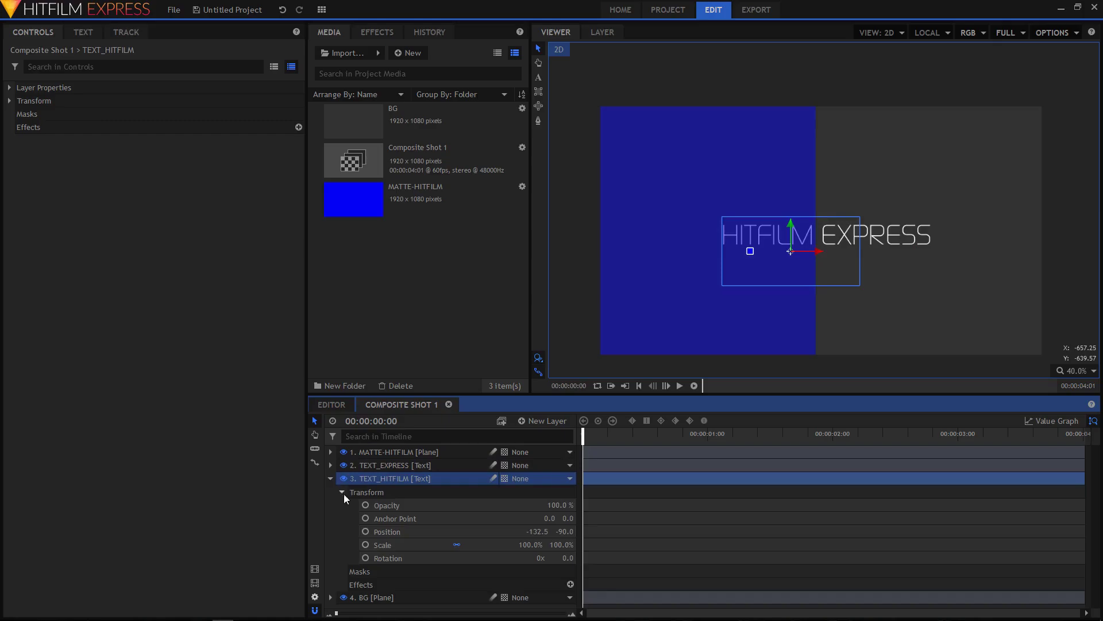
pyautogui.click(396, 530)
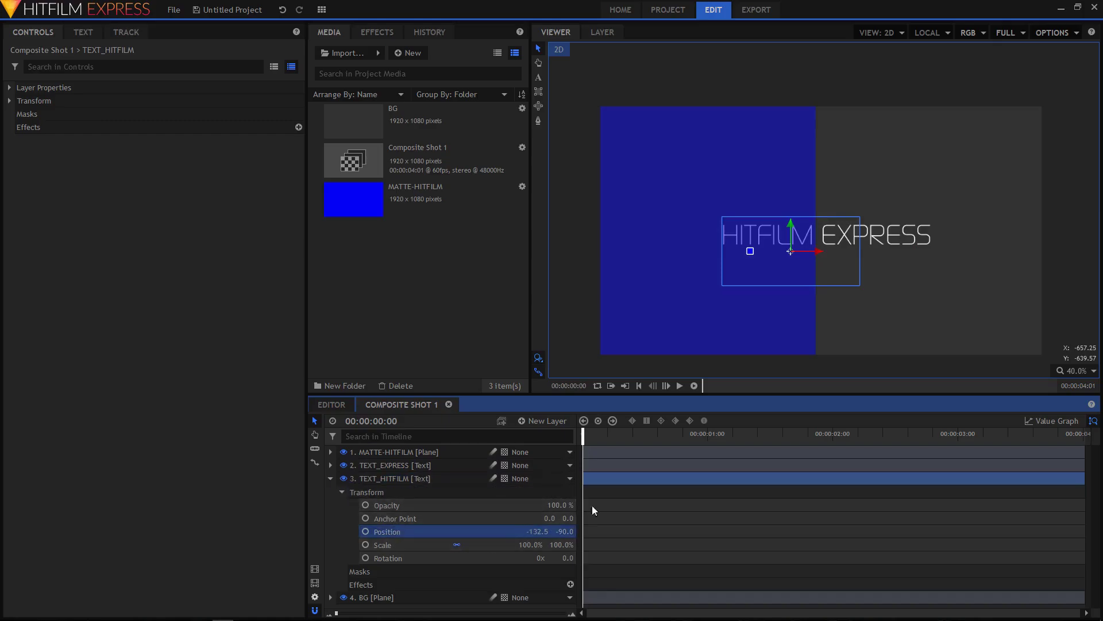
pyautogui.moveTo(584, 439); pyautogui.dragTo(770, 444)
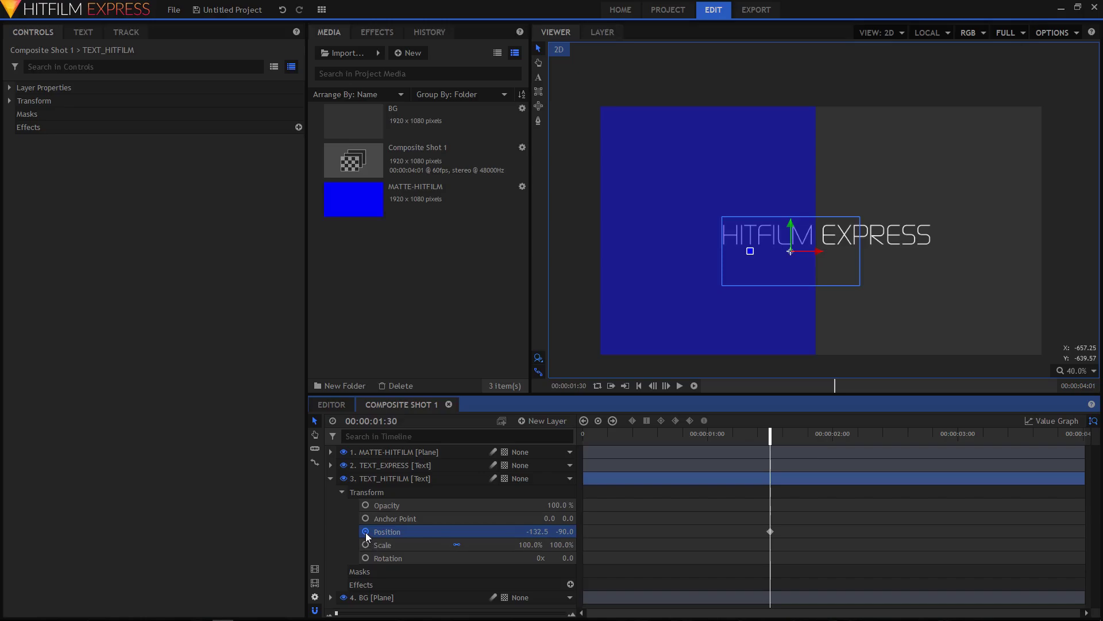
# At 00:00:00:00, set TEXT_HITFILM's horizontal position to 301.5 so the word starts entirely outside the blue matte.
pyautogui.moveTo(770, 435); pyautogui.dragTo(583, 436)
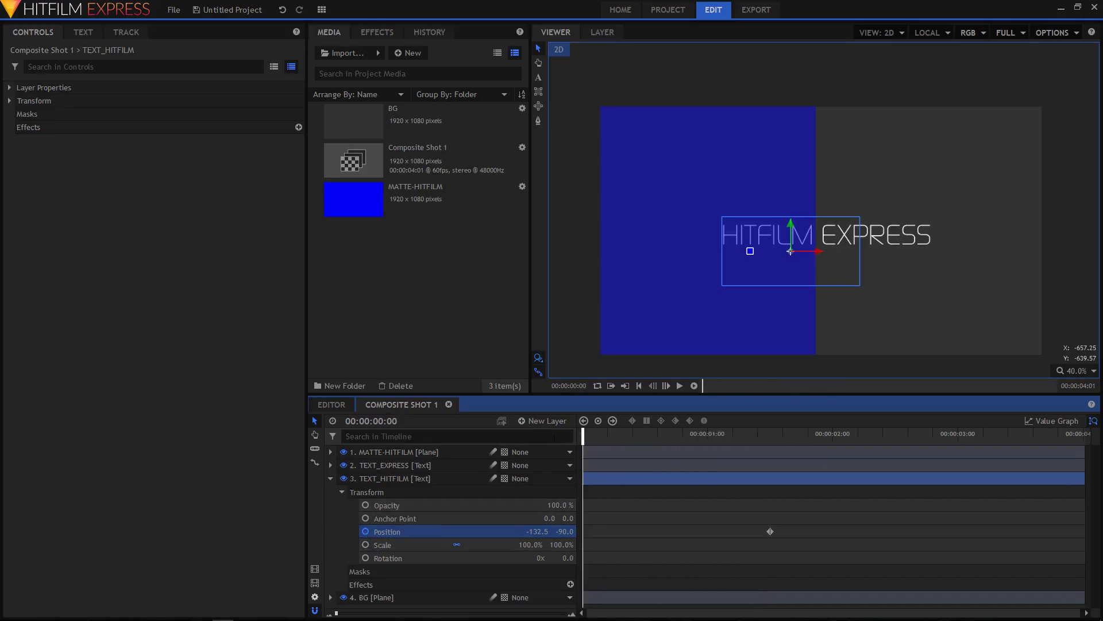
pyautogui.moveTo(533, 532); pyautogui.dragTo(782, 532)
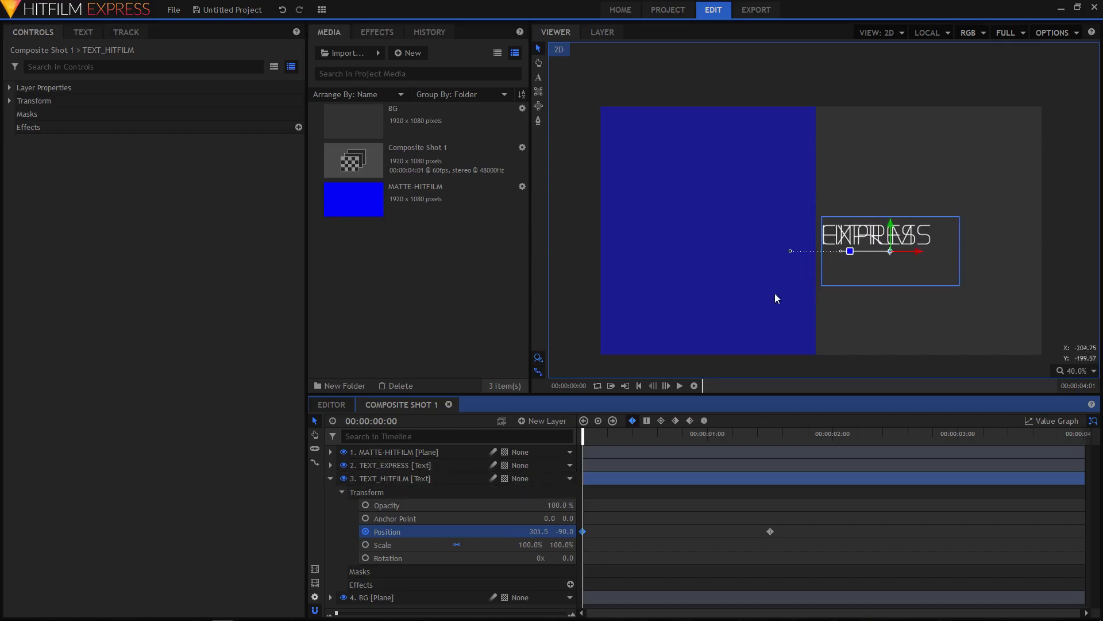
pyautogui.click(331, 478)
# Hide the TEXT_EXPRESS layer and scrub the timeline to preview the HITFILM text sliding into place.
pyautogui.moveTo(584, 438)
pyautogui.mouseDown()
pyautogui.moveTo(825, 435)
pyautogui.moveTo(583, 435)
pyautogui.mouseUp()
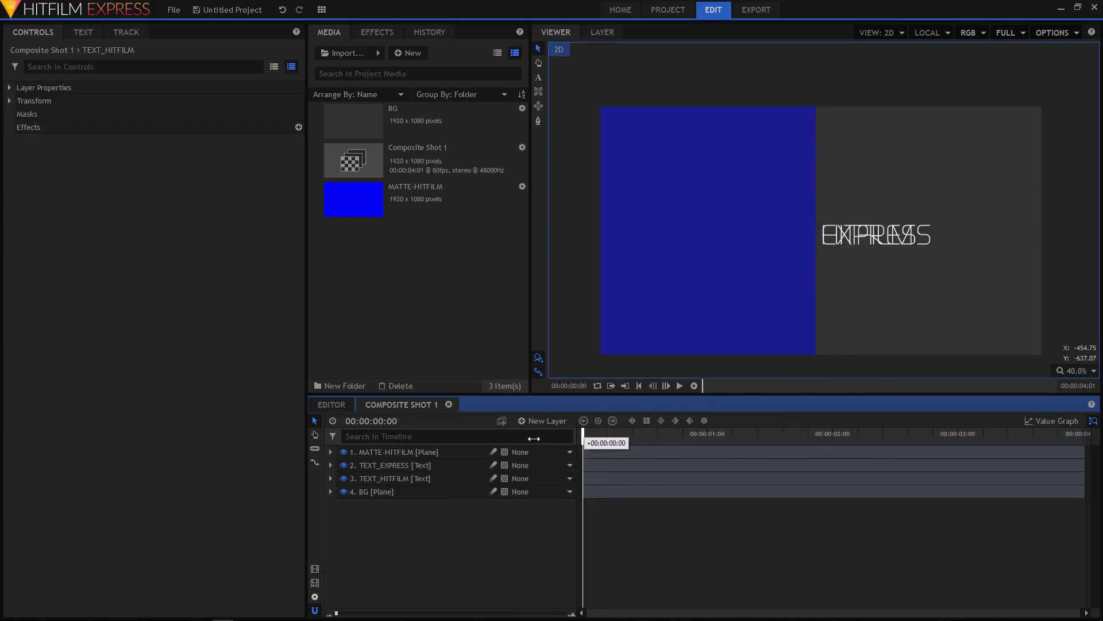
pyautogui.click(343, 465)
pyautogui.click(344, 465)
pyautogui.click(344, 464)
pyautogui.moveTo(582, 439)
pyautogui.mouseDown()
pyautogui.moveTo(866, 439)
pyautogui.moveTo(583, 439)
pyautogui.mouseUp()
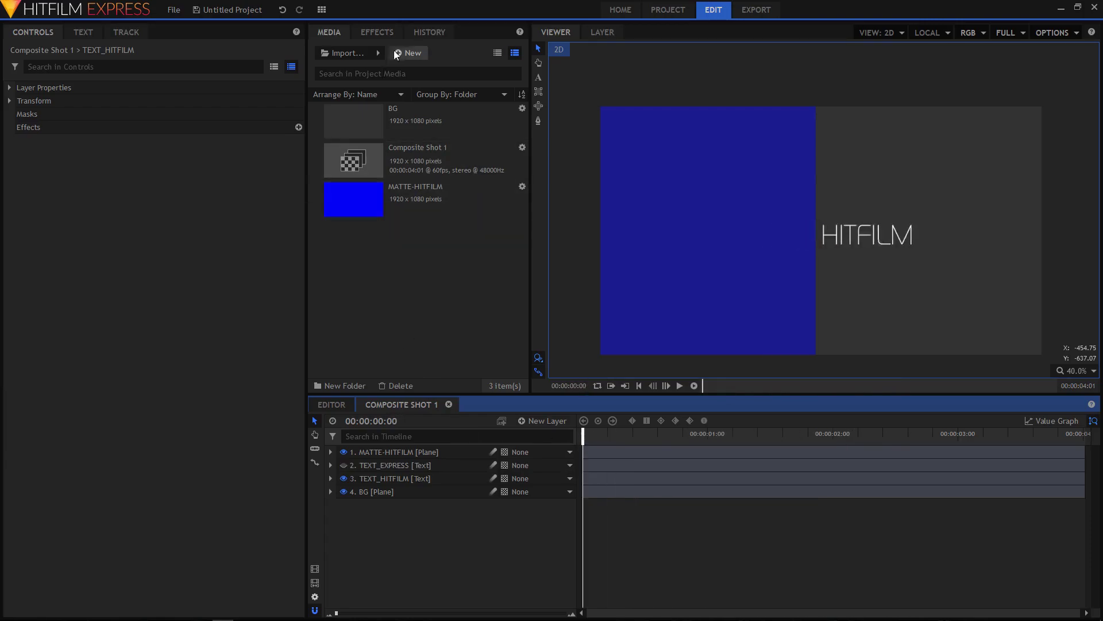
# Search the effects for SET and apply Set Matte to the TEXT_HITFILM layer.
pyautogui.click(377, 32)
pyautogui.click(370, 53)
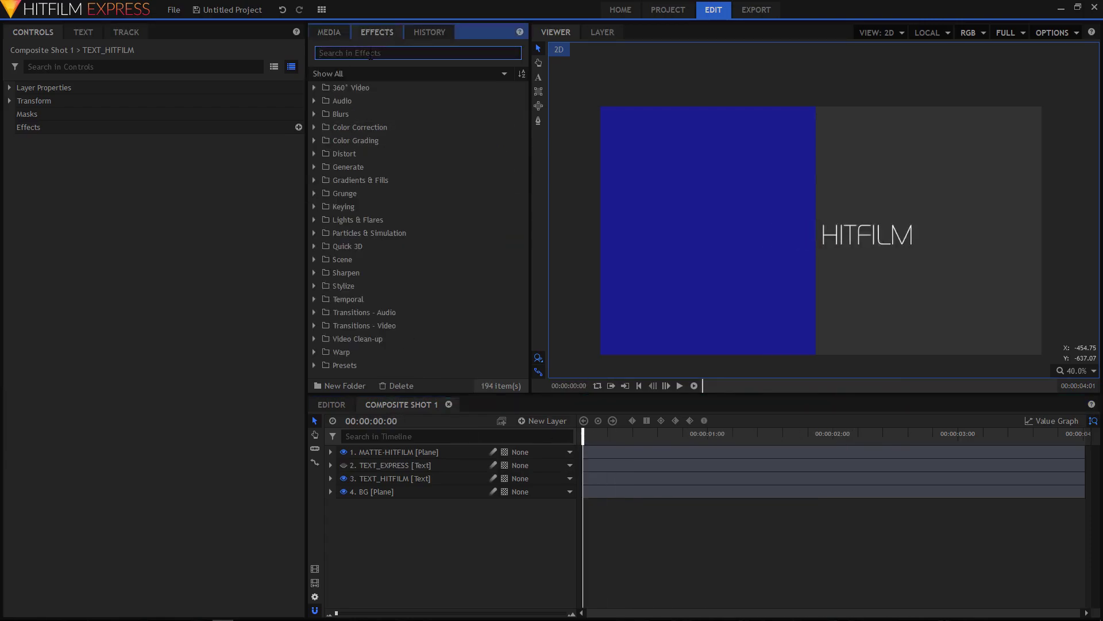
pyautogui.write('SET')
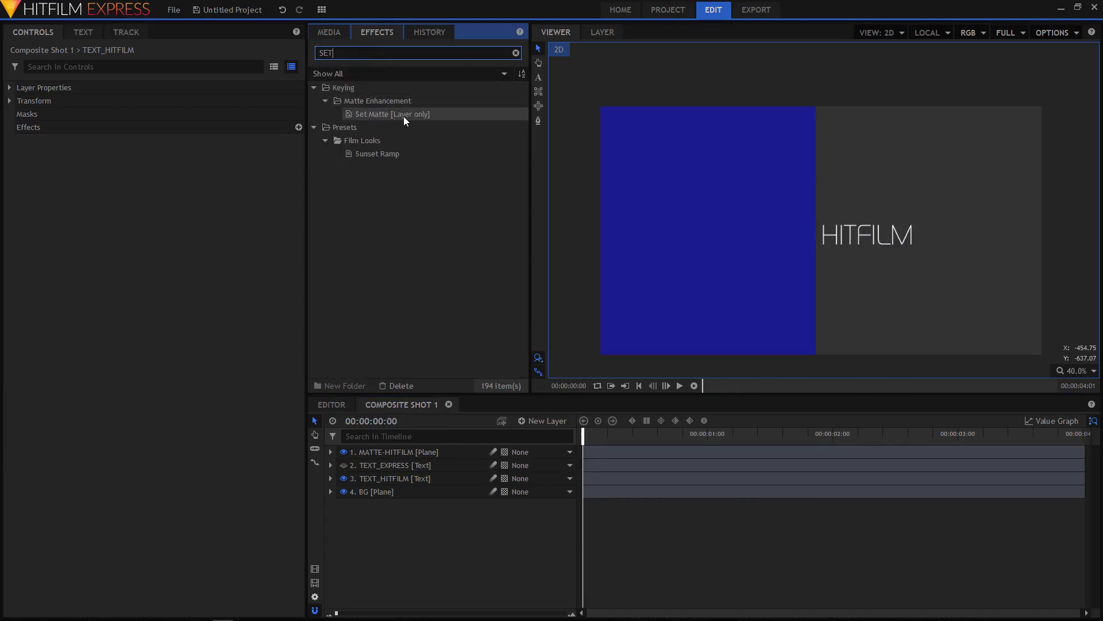
pyautogui.moveTo(391, 115); pyautogui.dragTo(384, 478)
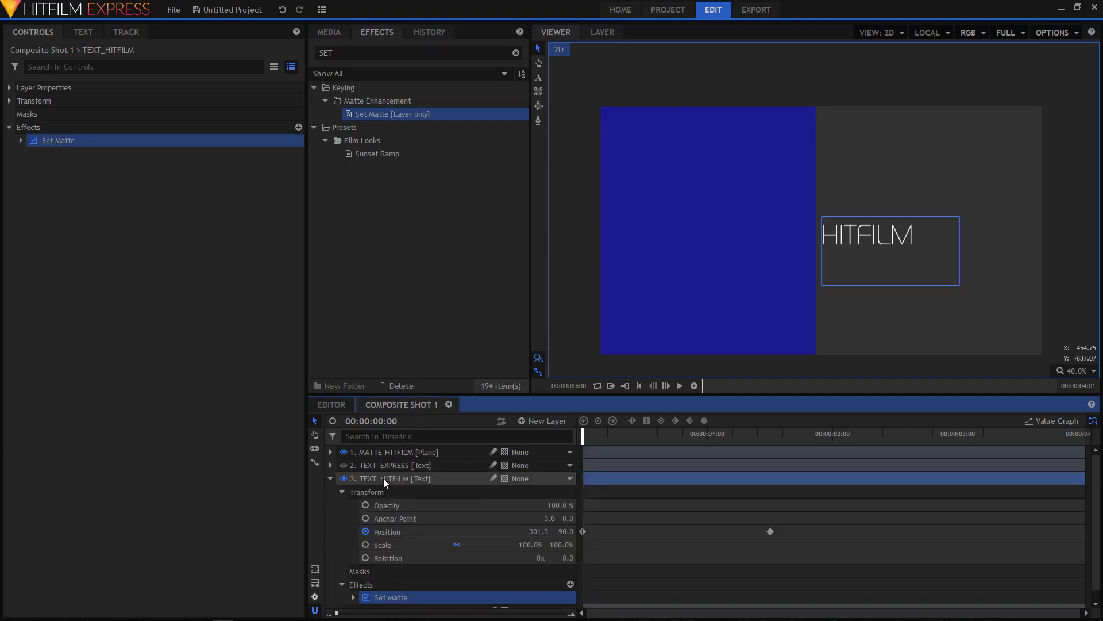
# Configure TEXT_HITFILM's Set Matte effect with MATTE-HITFILM as source layer, Subtract blend and Invert enabled.
pyautogui.click(331, 478)
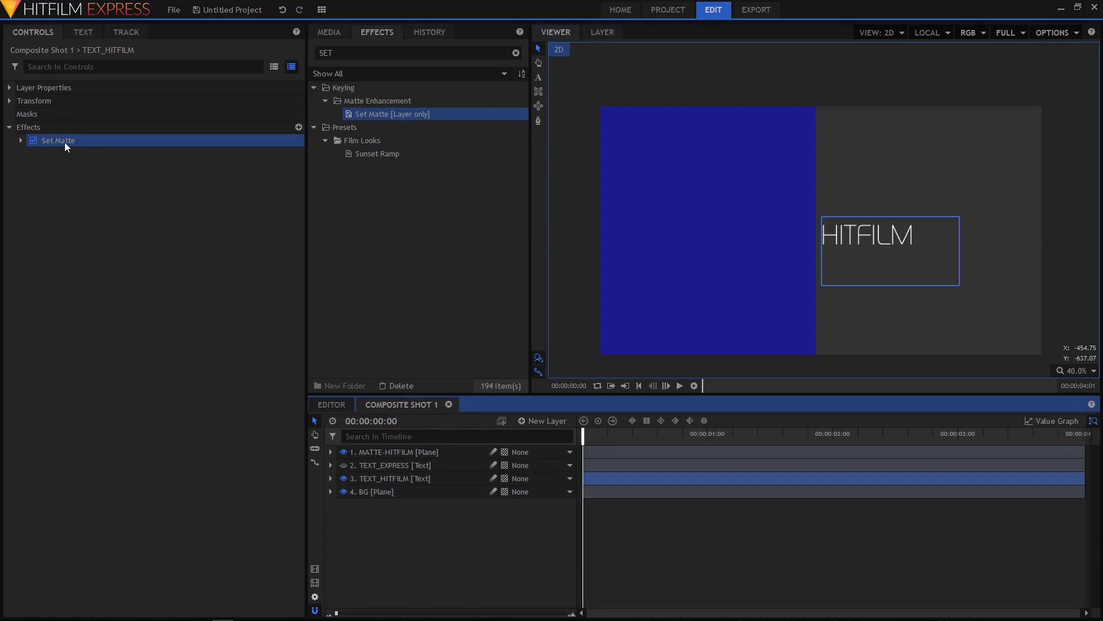
pyautogui.click(21, 140)
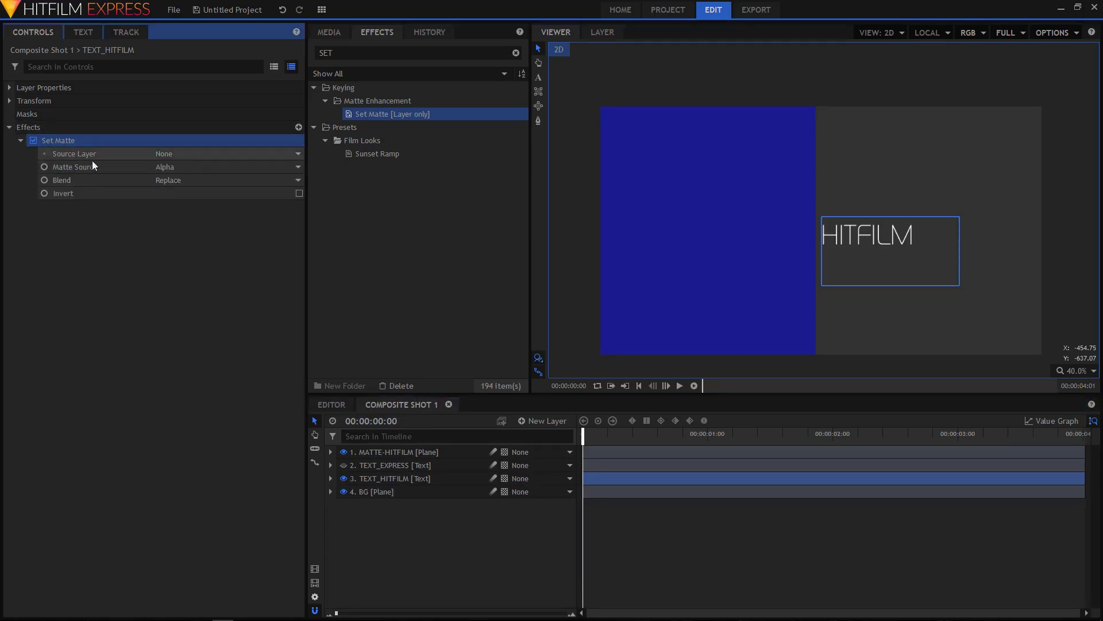
pyautogui.click(182, 158)
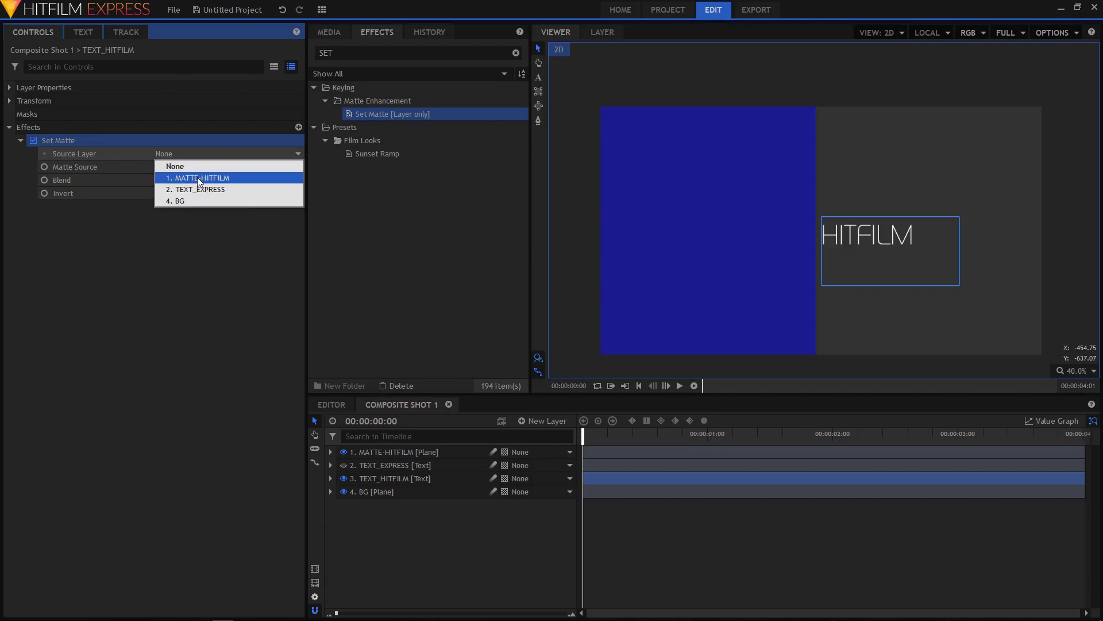
pyautogui.click(198, 177)
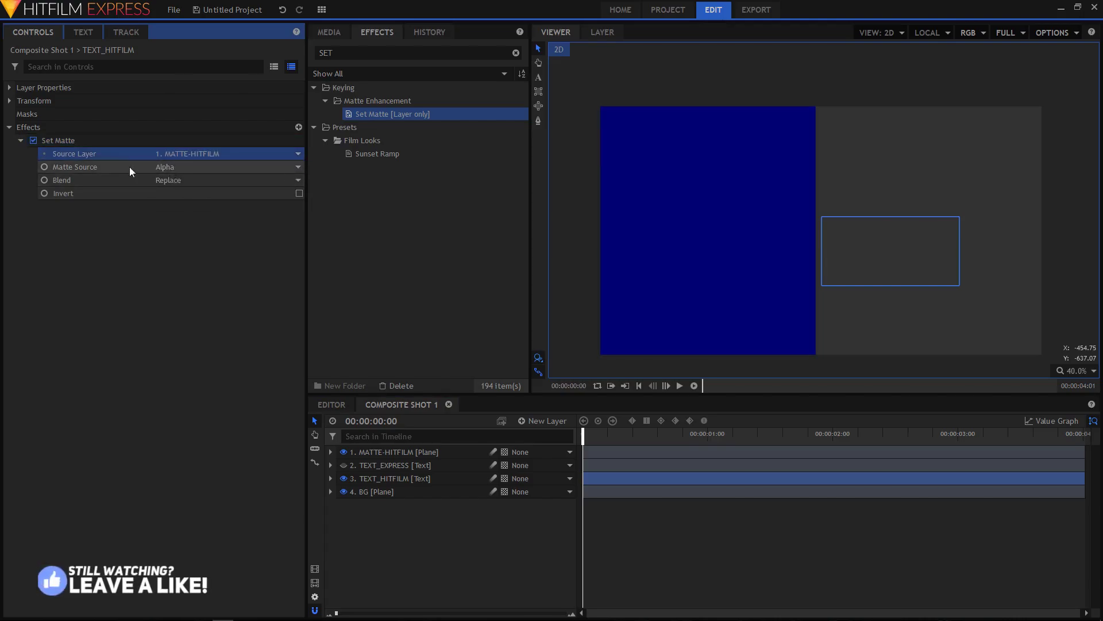
pyautogui.click(168, 181)
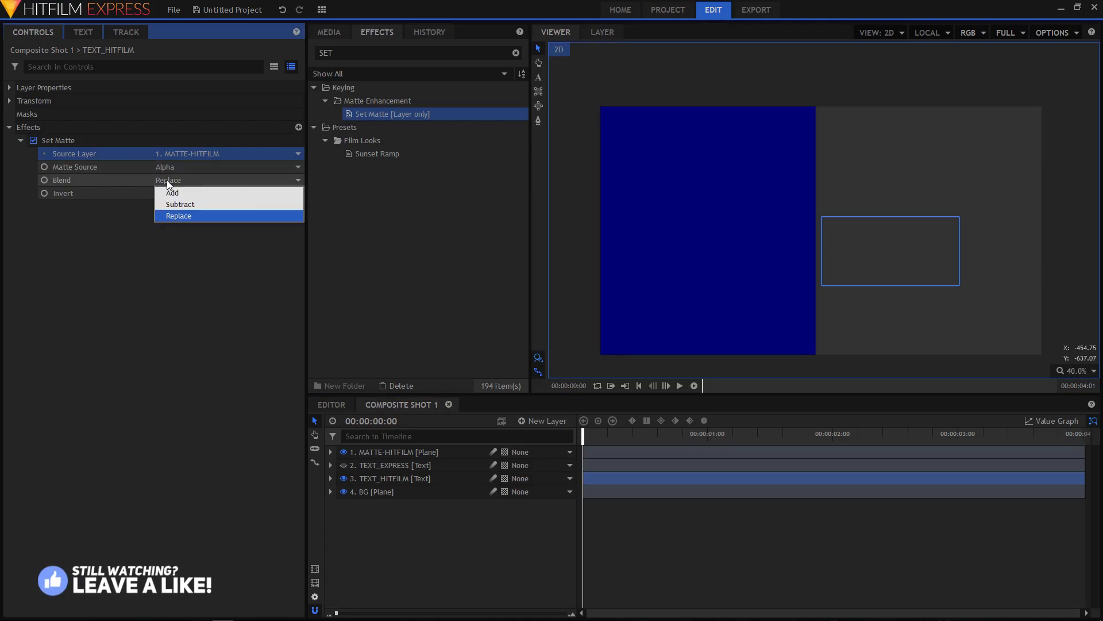
pyautogui.click(180, 204)
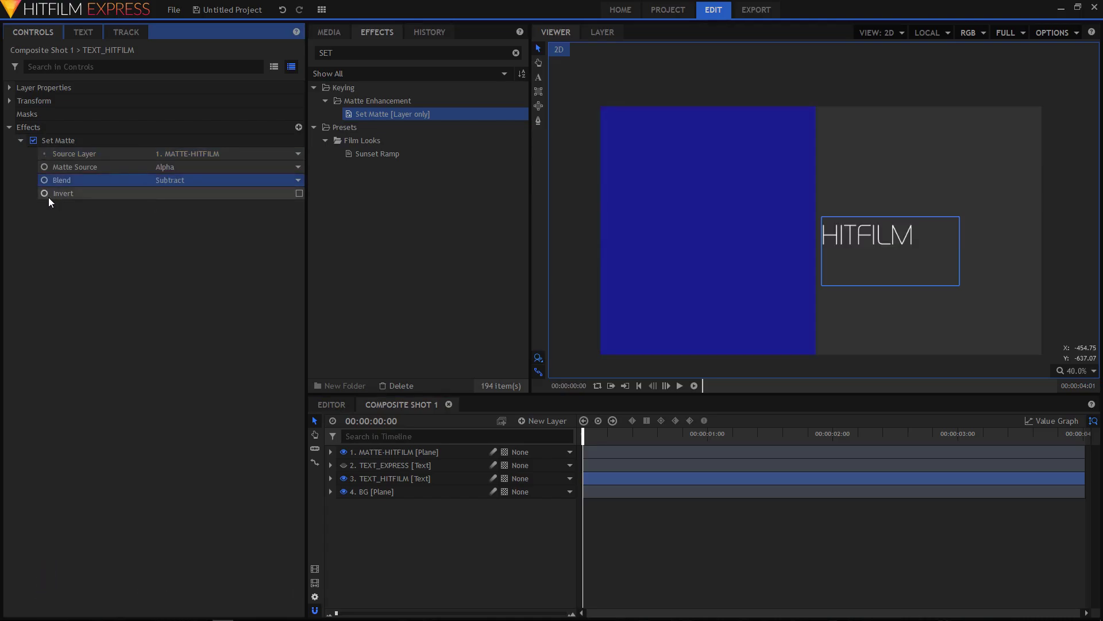
pyautogui.click(300, 194)
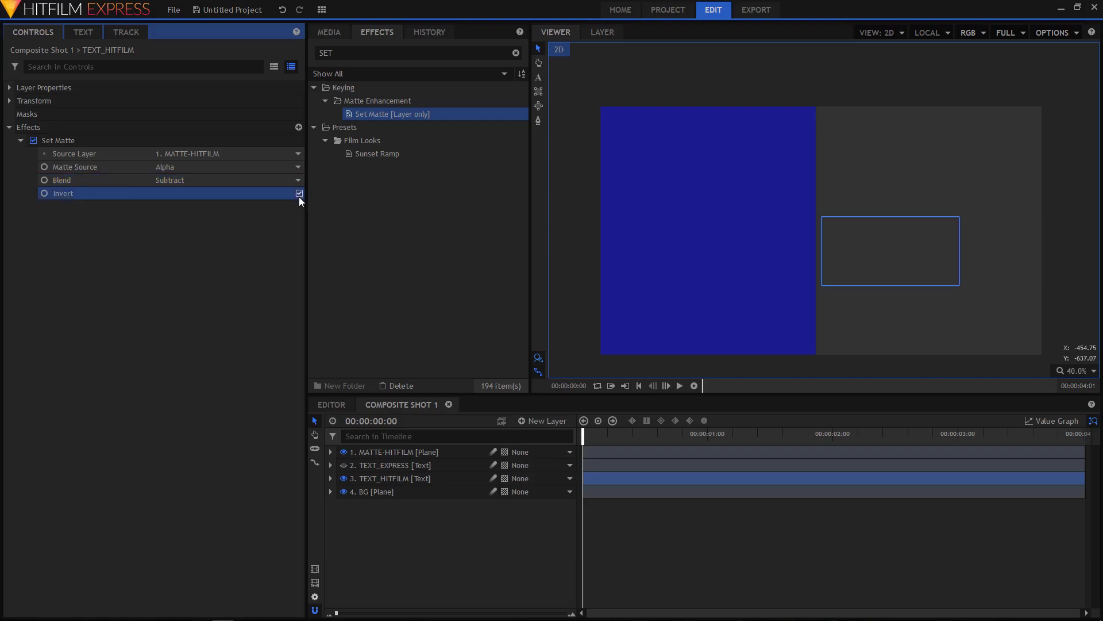
pyautogui.moveTo(583, 437)
pyautogui.mouseDown()
pyautogui.moveTo(796, 437)
pyautogui.moveTo(582, 439)
pyautogui.mouseUp()
pyautogui.click(599, 446)
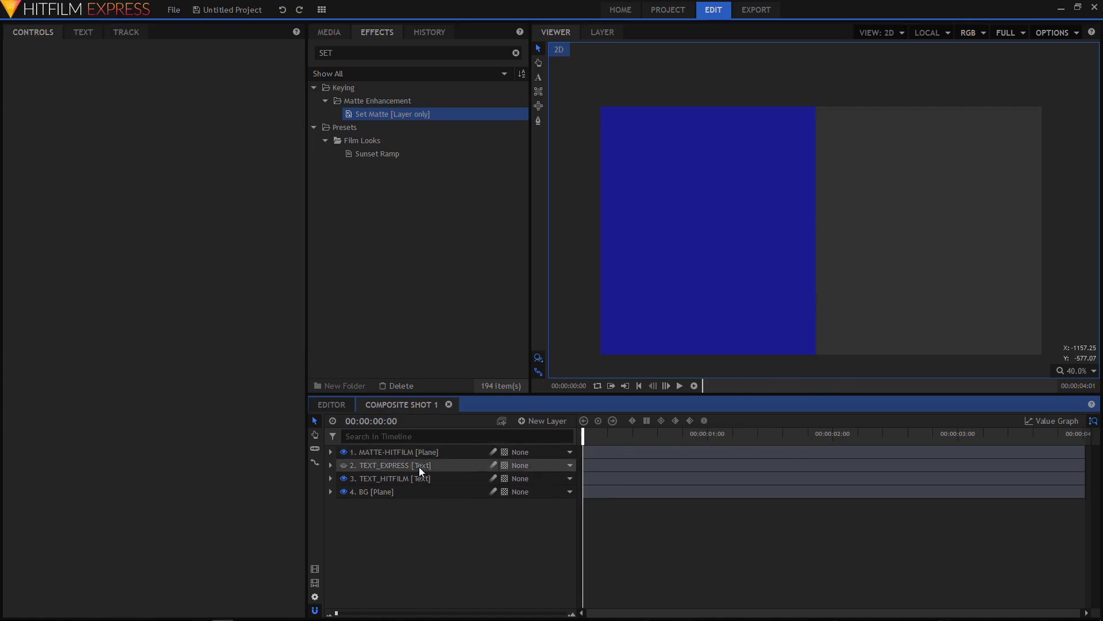
# Create a 1920 x 1080 plane named MATTE-EXPRESS in colour #ffaa7f and make the TEXT_EXPRESS layer visible again.
pyautogui.click(541, 423)
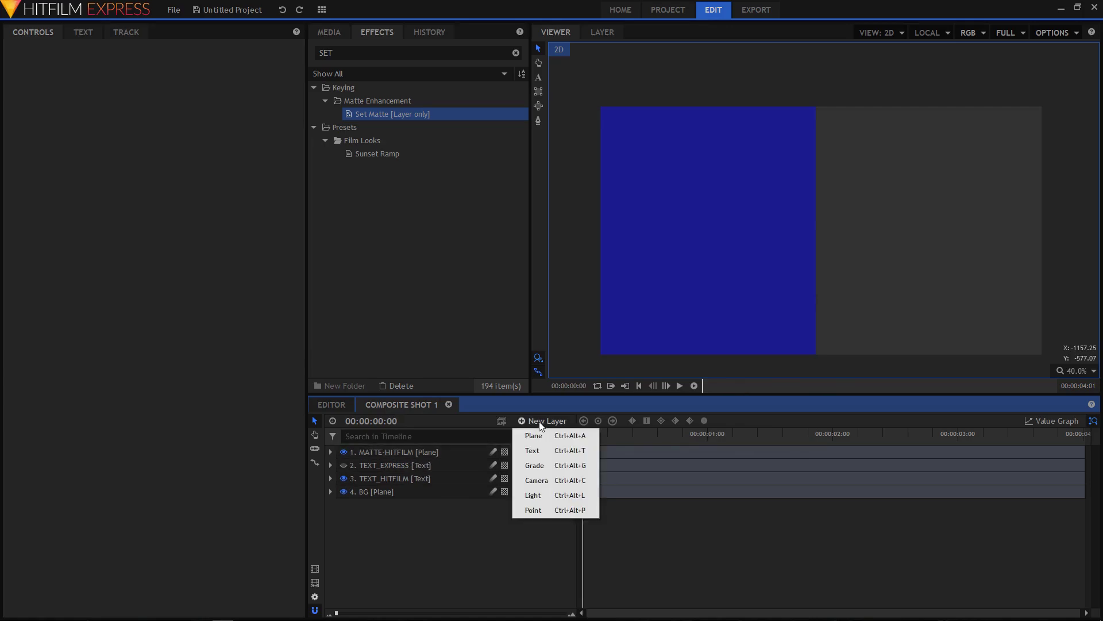
pyautogui.click(543, 436)
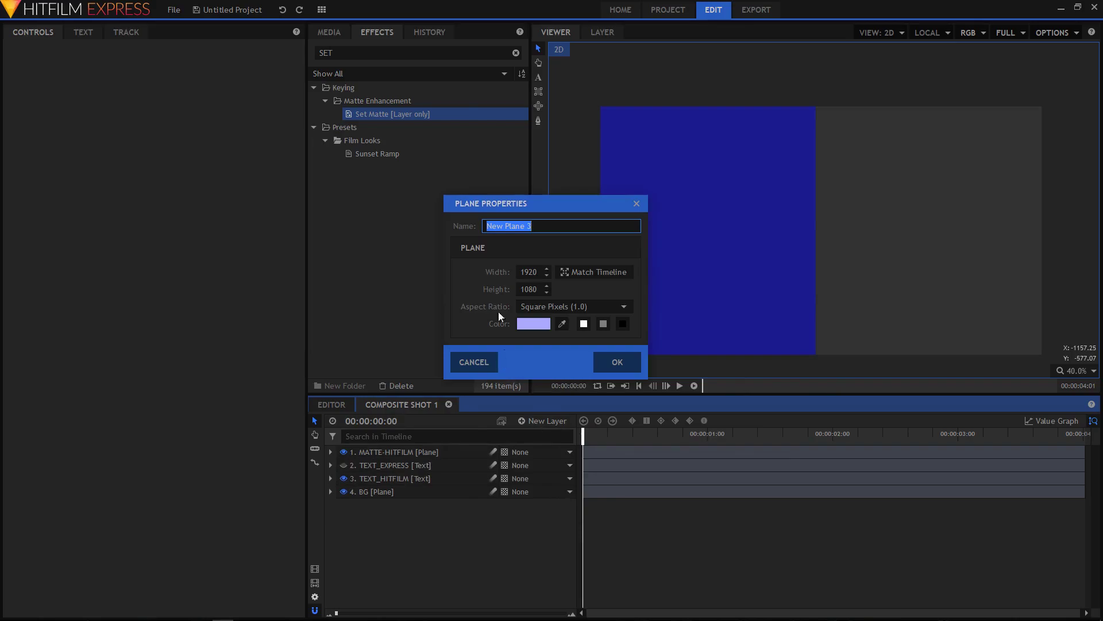
pyautogui.write('MATTE-EXPRESS')
pyautogui.click(540, 325)
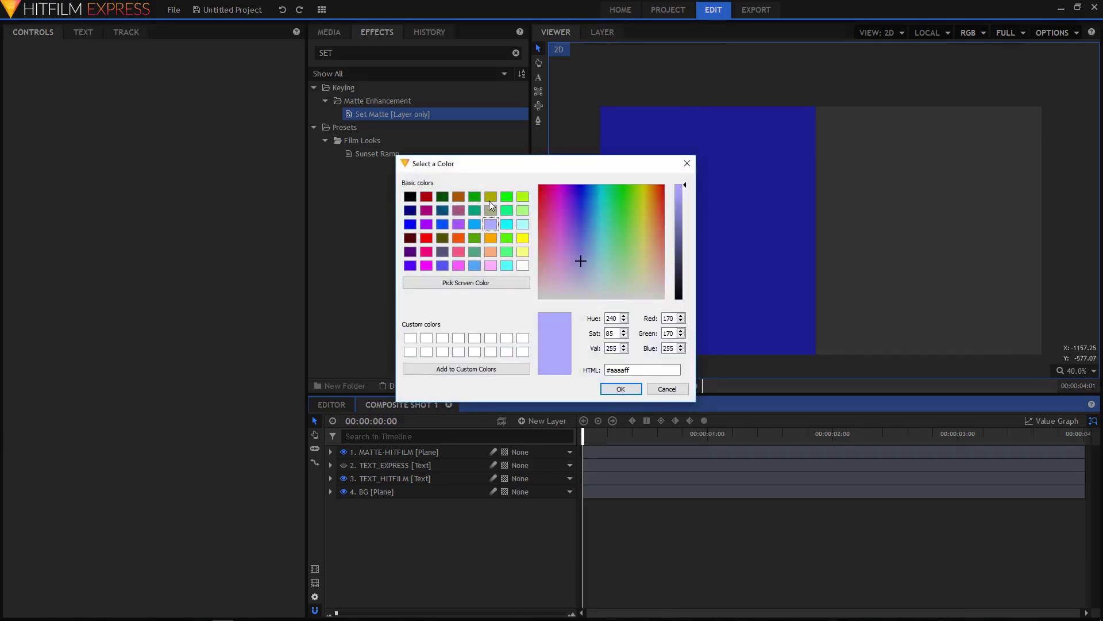
pyautogui.click(489, 253)
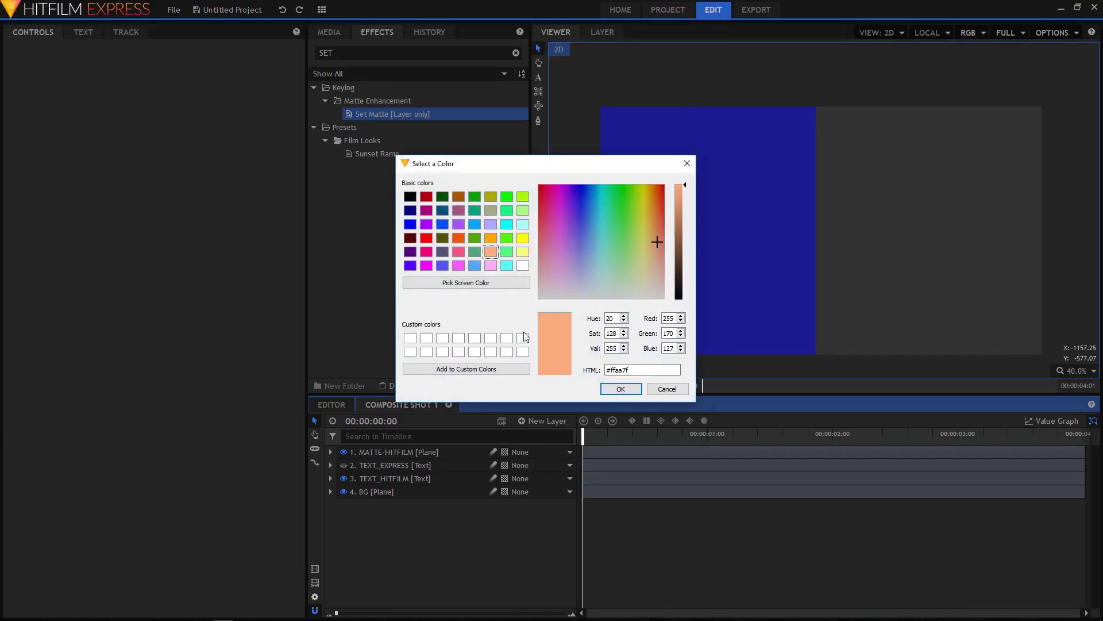
pyautogui.click(622, 390)
pyautogui.click(617, 362)
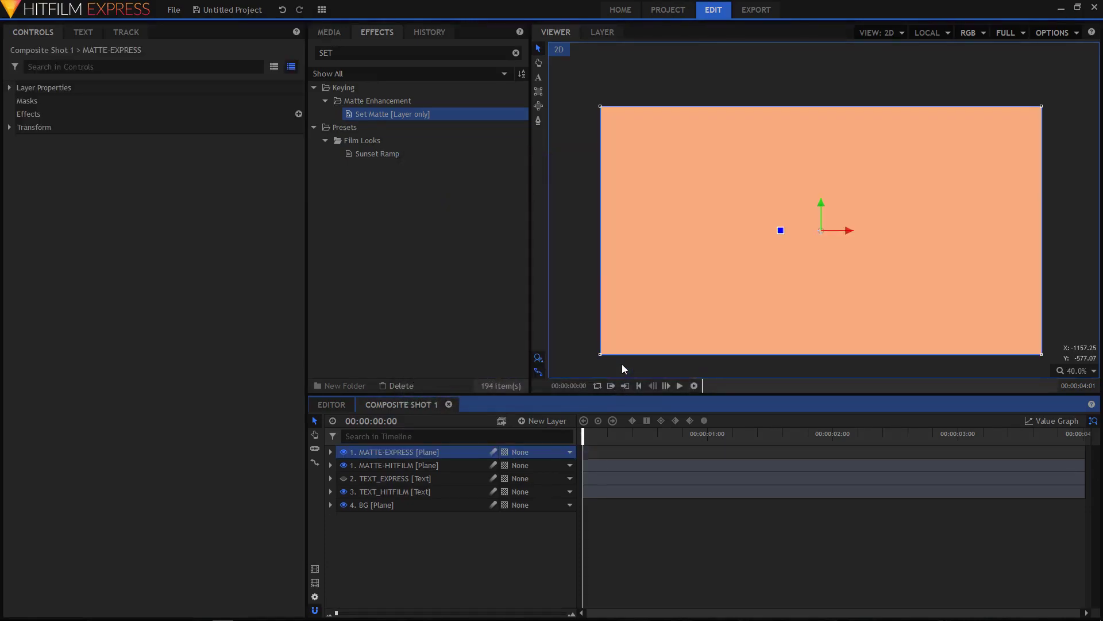
pyautogui.click(345, 480)
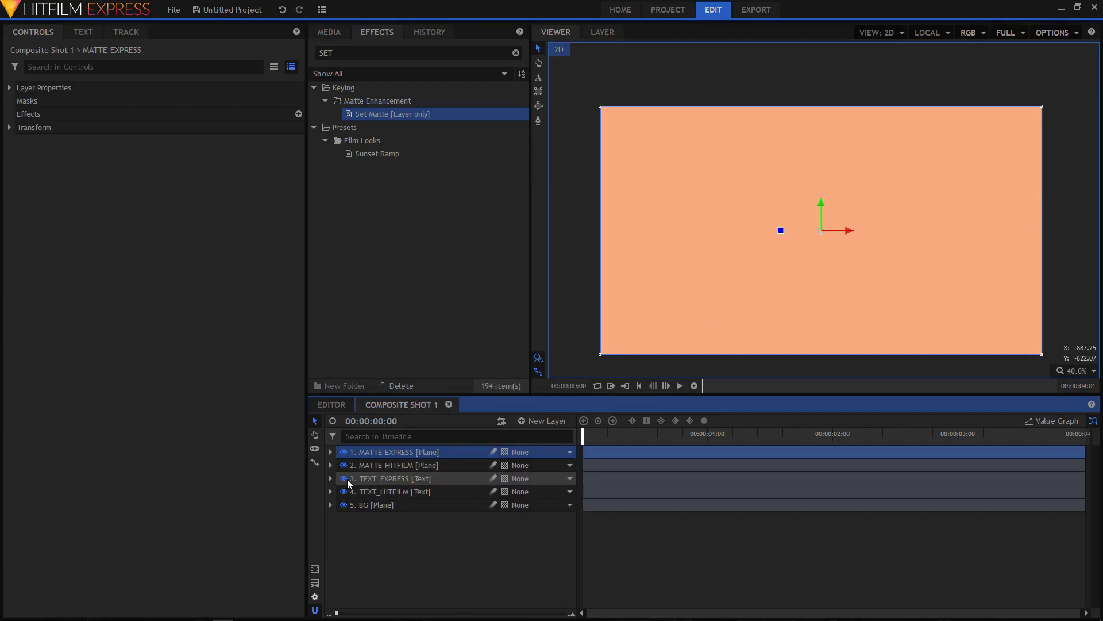
# Lower the MATTE-EXPRESS plane's opacity to 53% and move it horizontally to position 955.0 so it covers only the EXPRESS side.
pyautogui.click(9, 128)
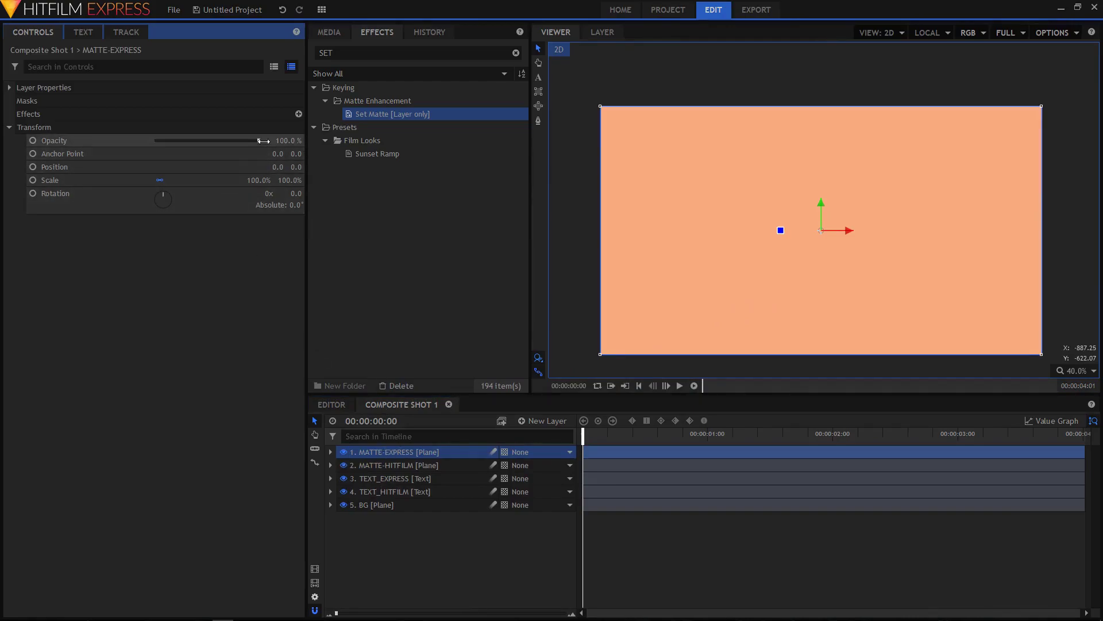
pyautogui.moveTo(260, 140); pyautogui.dragTo(212, 141)
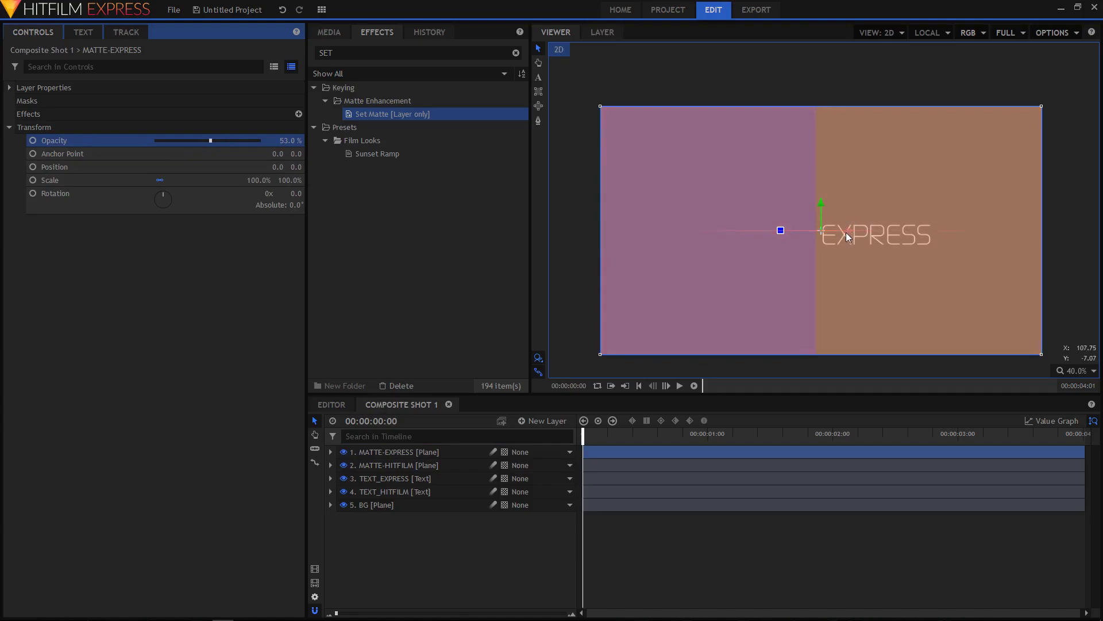
pyautogui.moveTo(846, 232); pyautogui.dragTo(1067, 224)
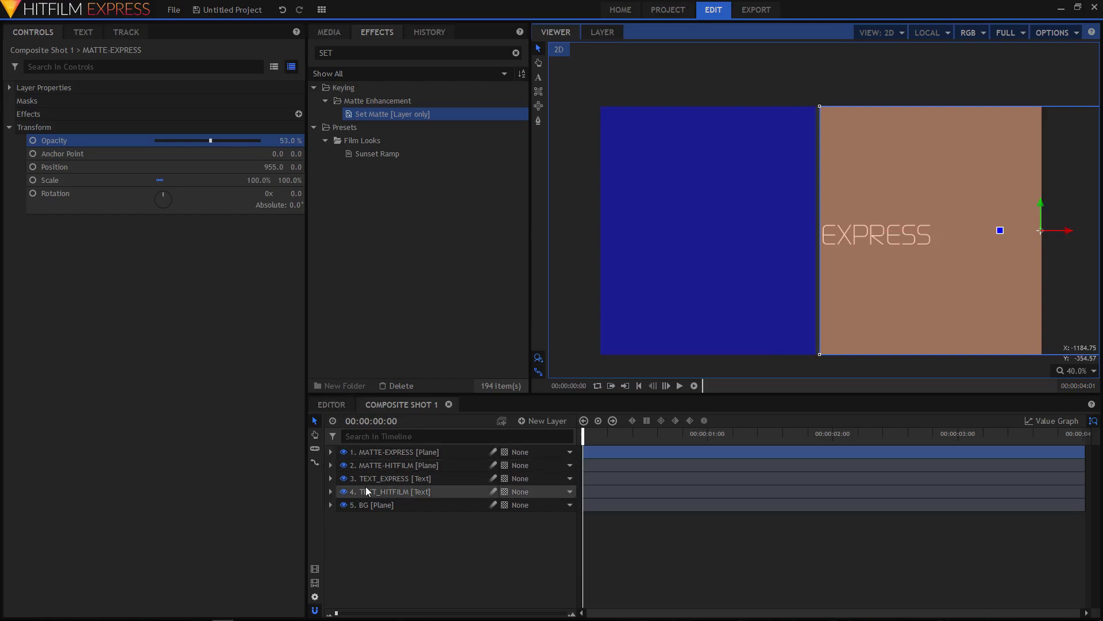
# Add a Position keyframe at 00:00:01:30 on the TEXT_EXPRESS layer, keeping its current position.
pyautogui.click(330, 479)
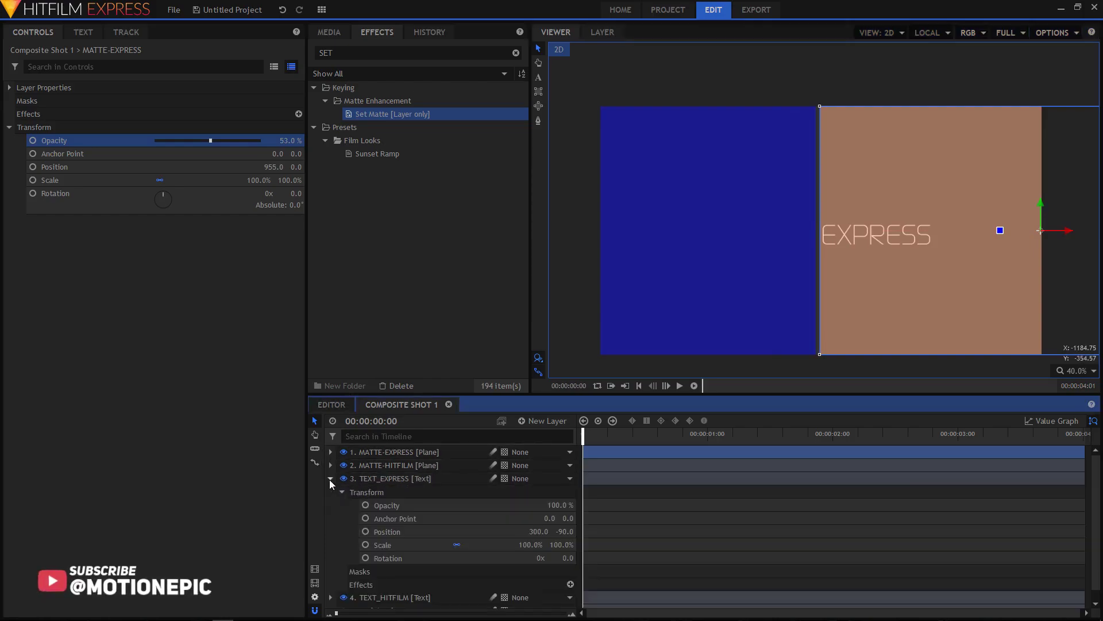
pyautogui.click(387, 532)
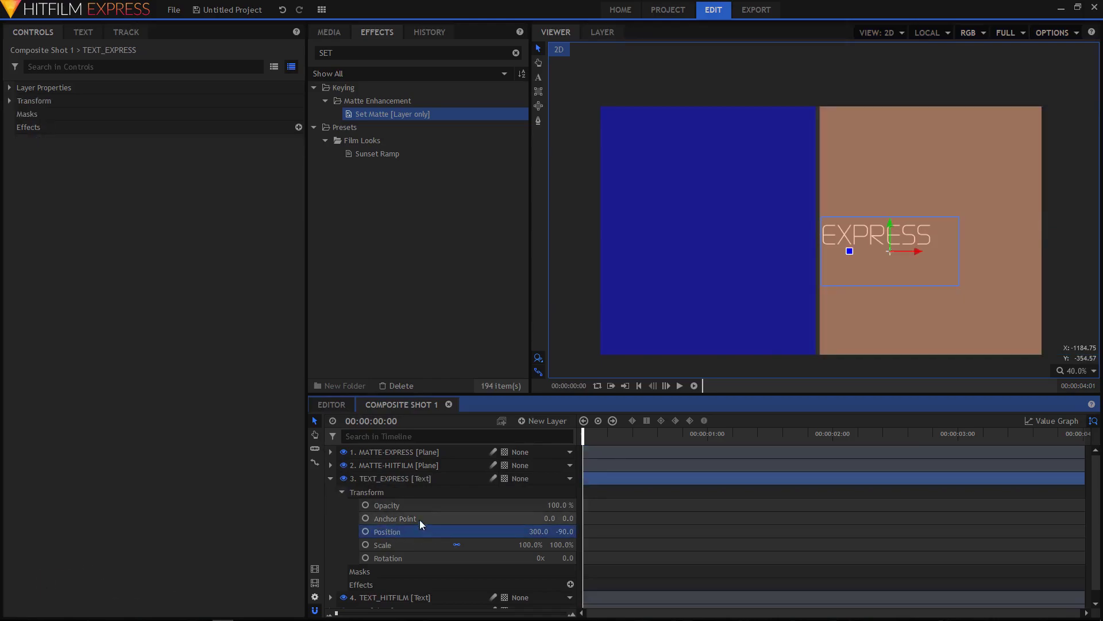
pyautogui.moveTo(586, 434); pyautogui.dragTo(771, 431)
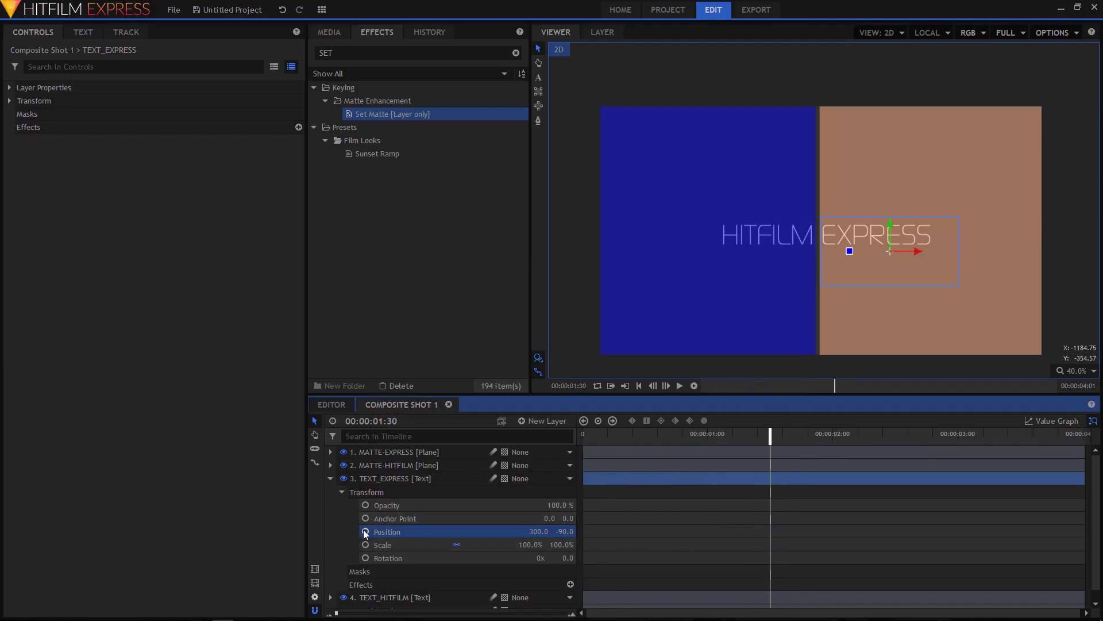
# At 00:00:00:00, set TEXT_EXPRESS's horizontal position to -208.0 so the word starts outside the orange matte, and preview the slide.
pyautogui.moveTo(771, 439); pyautogui.dragTo(583, 437)
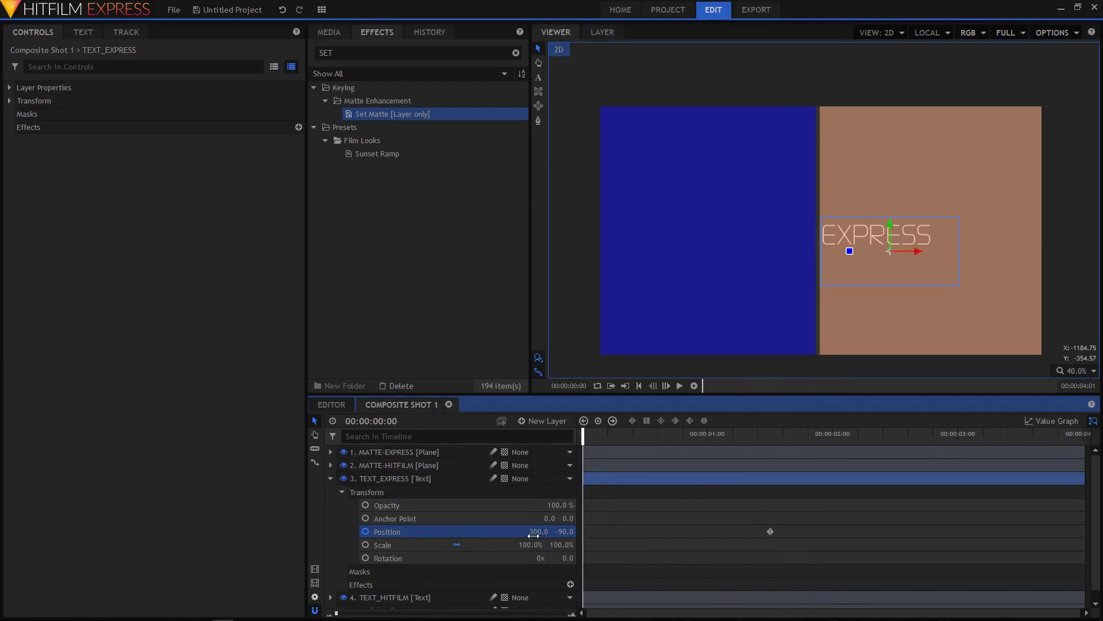
pyautogui.moveTo(539, 531); pyautogui.dragTo(247, 531)
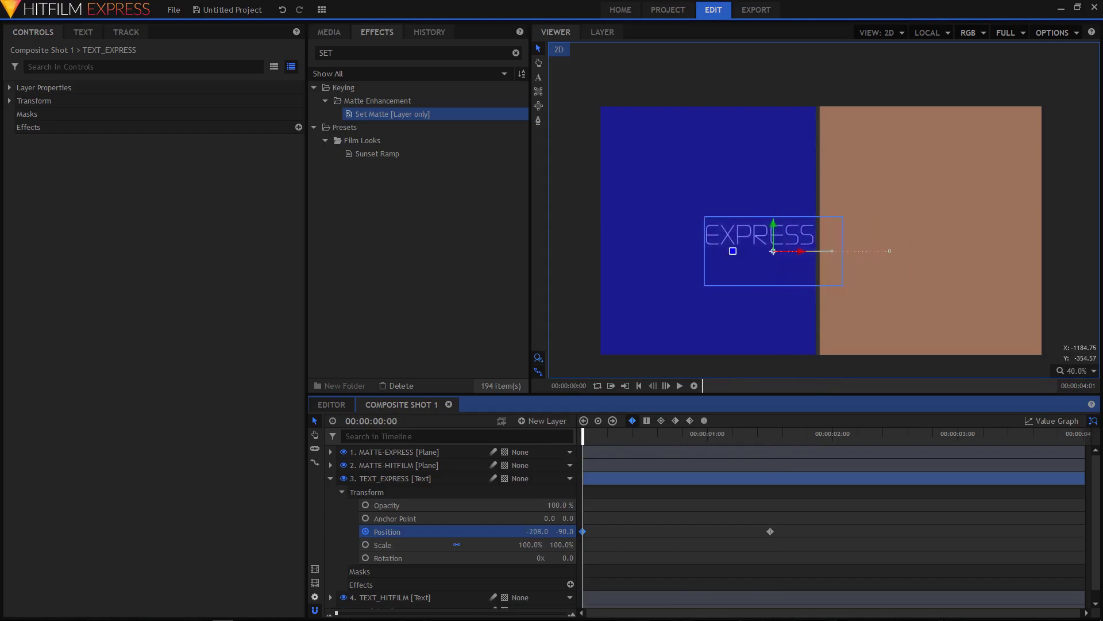
pyautogui.click(331, 478)
pyautogui.moveTo(836, 435); pyautogui.dragTo(569, 437)
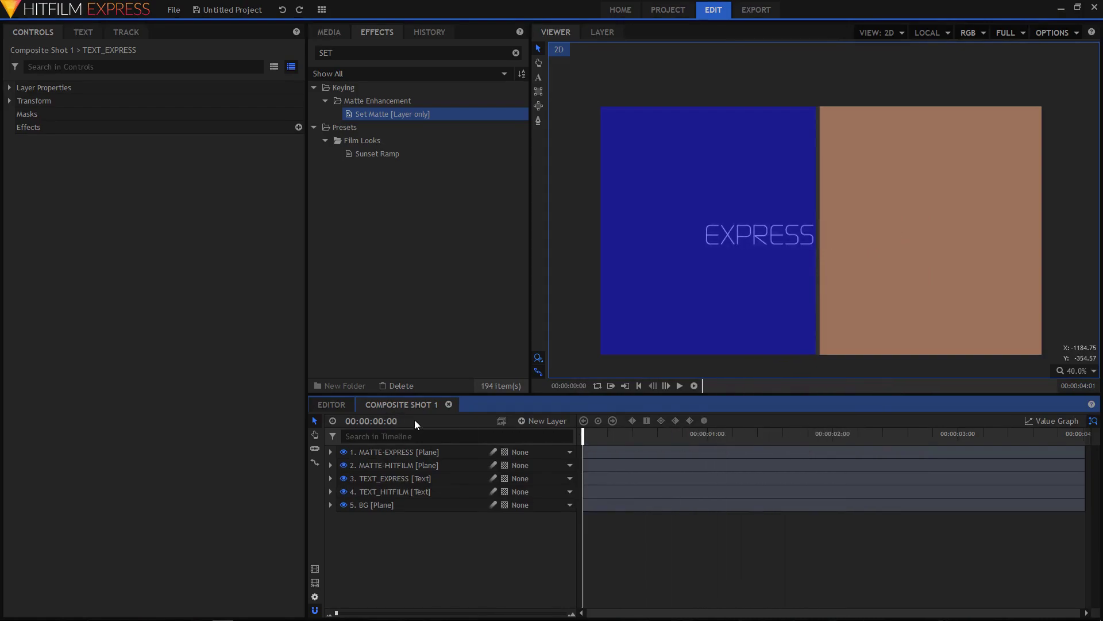
# Apply Set Matte to the TEXT_EXPRESS layer and choose MATTE-EXPRESS as its source layer.
pyautogui.click(380, 114)
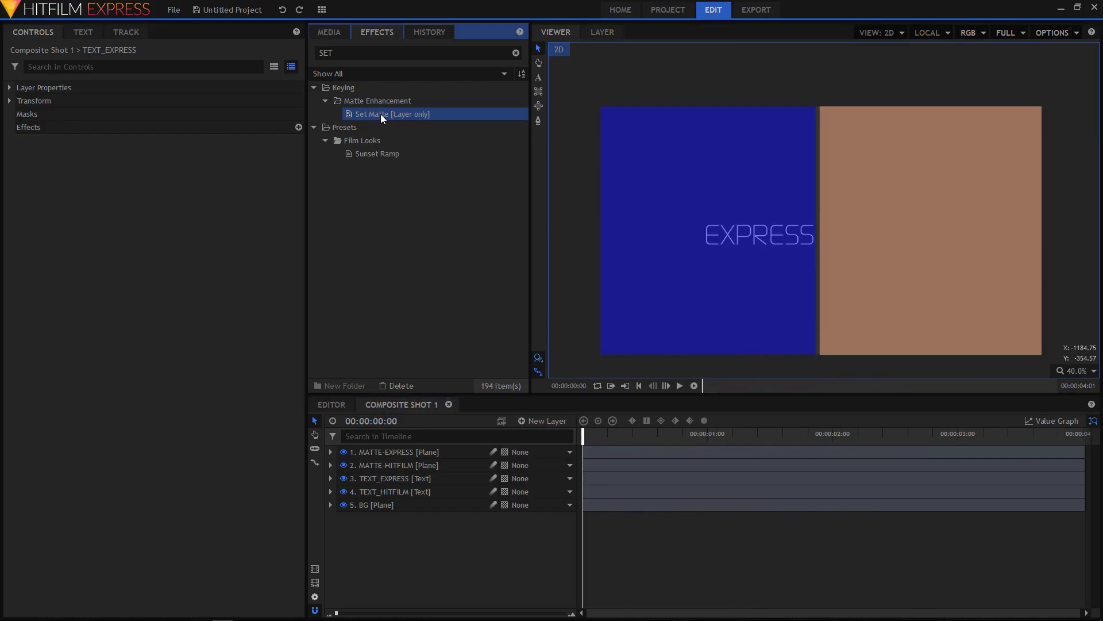
pyautogui.moveTo(380, 114); pyautogui.dragTo(396, 478)
pyautogui.click(21, 140)
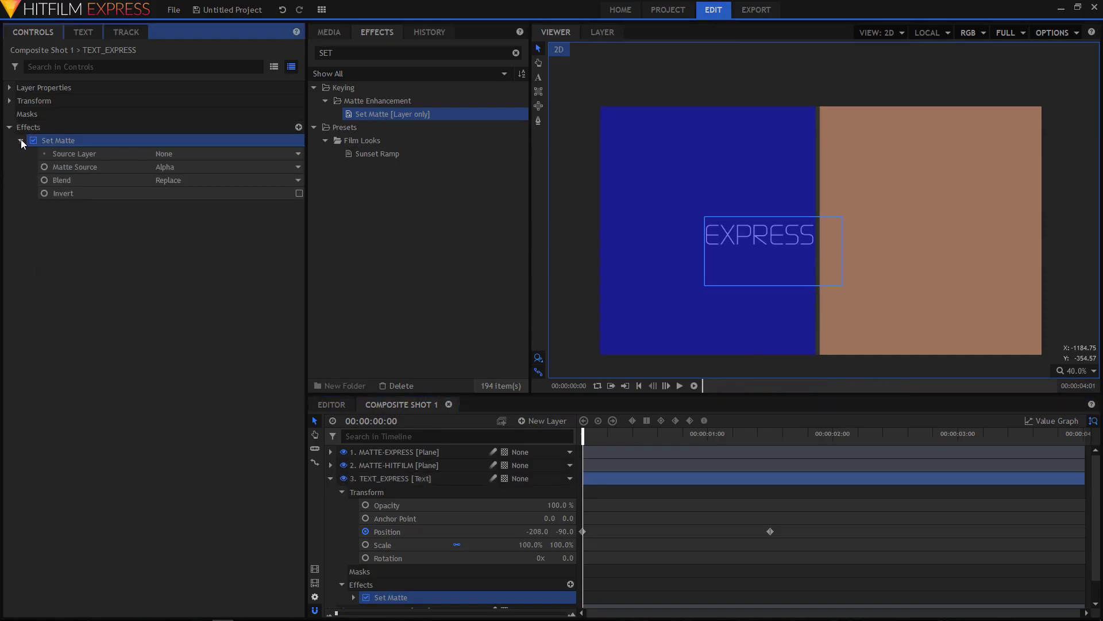
pyautogui.click(161, 156)
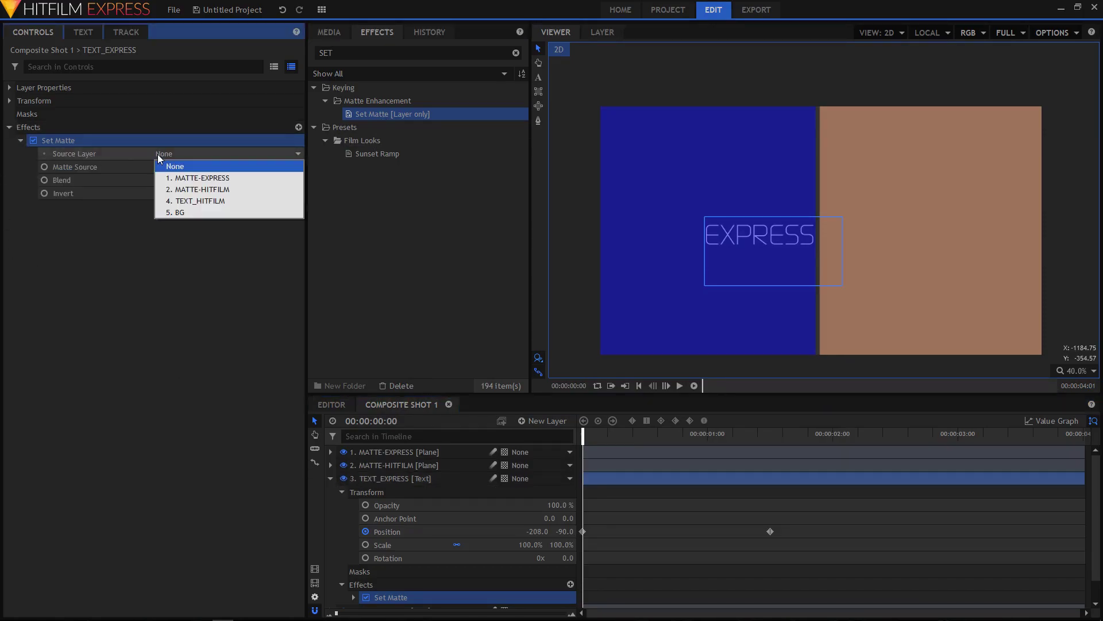
pyautogui.click(209, 179)
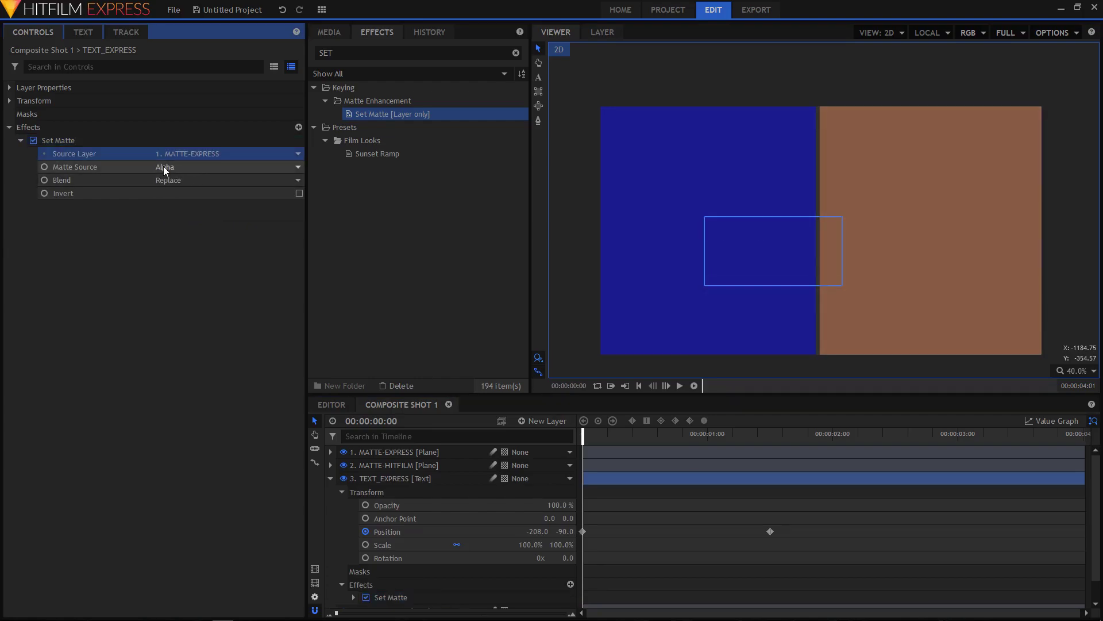
# Set TEXT_EXPRESS's Set Matte to Subtract blend with Invert enabled, and scrub the timeline to check the reveal.
pyautogui.click(173, 179)
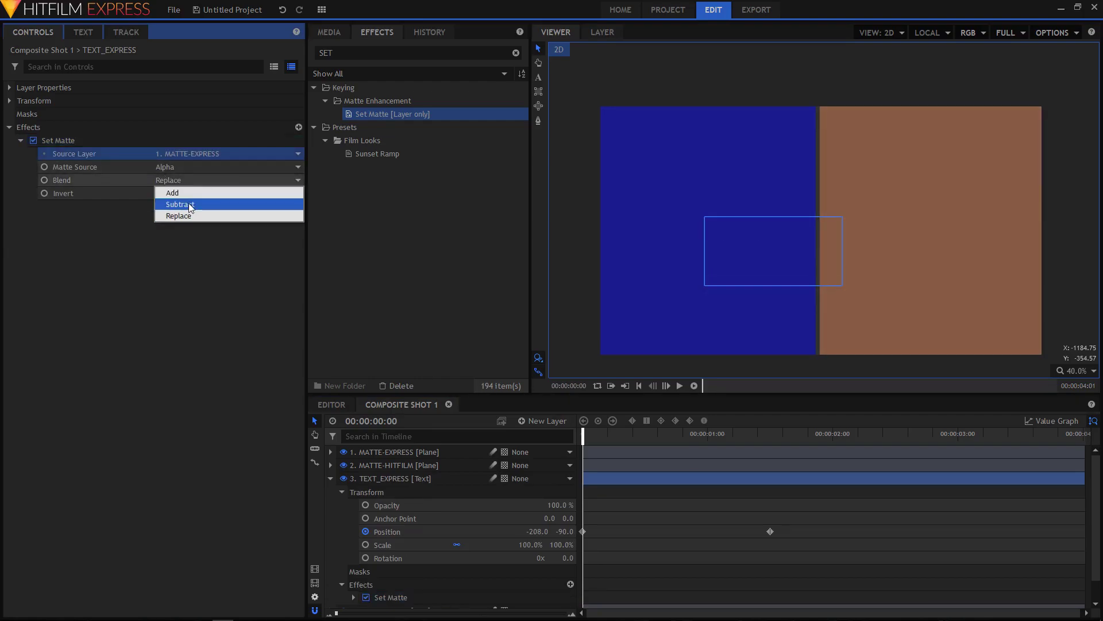
pyautogui.click(191, 204)
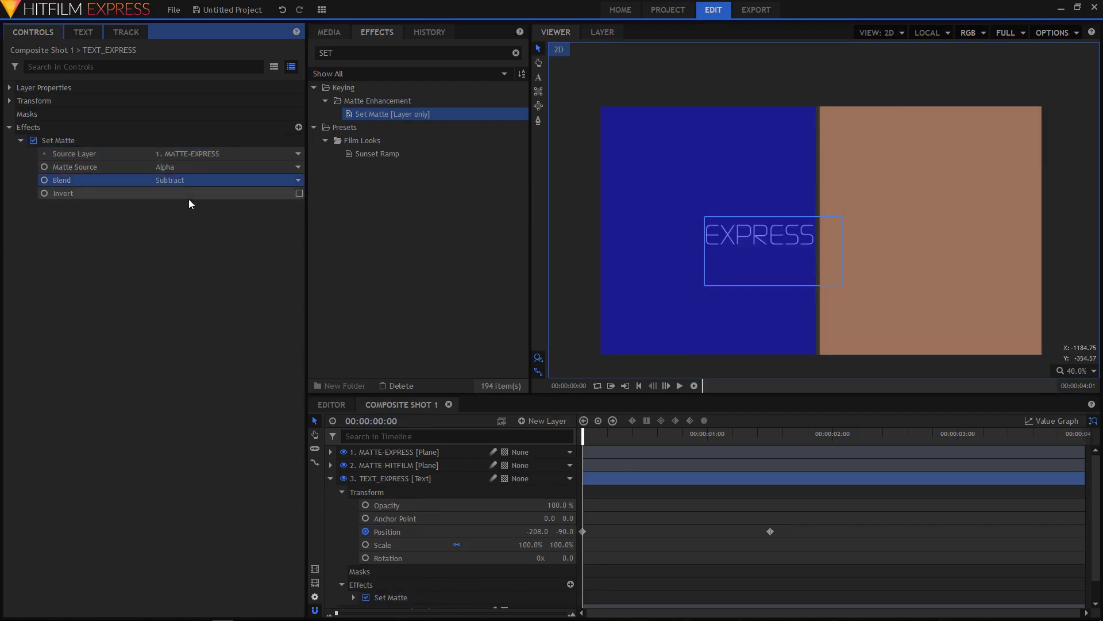
pyautogui.click(299, 193)
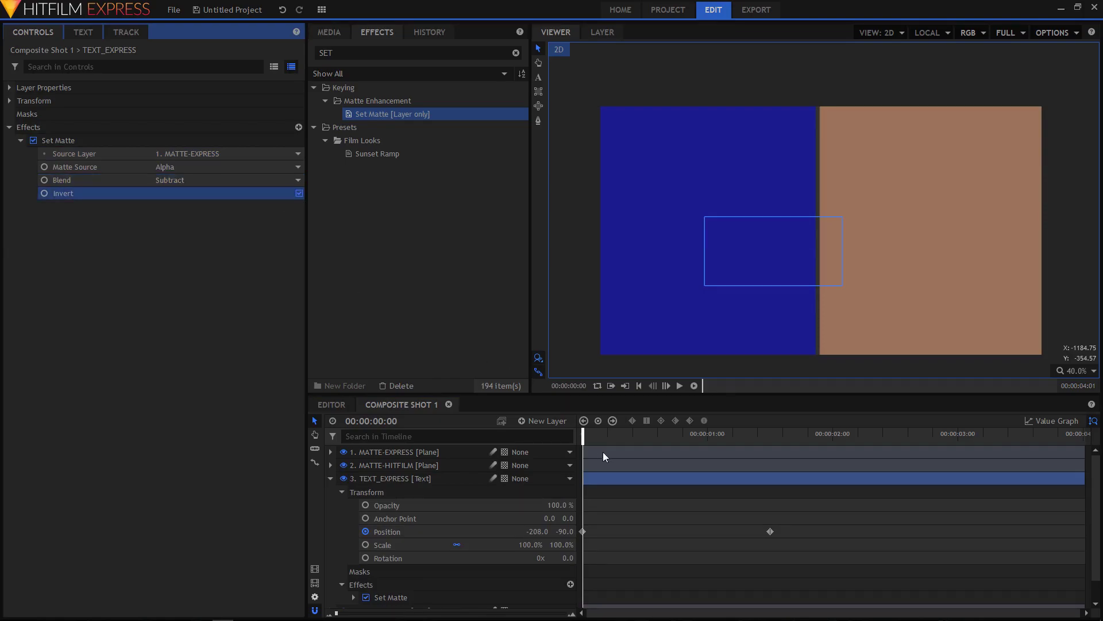
pyautogui.click(584, 435)
pyautogui.moveTo(608, 429); pyautogui.dragTo(787, 428)
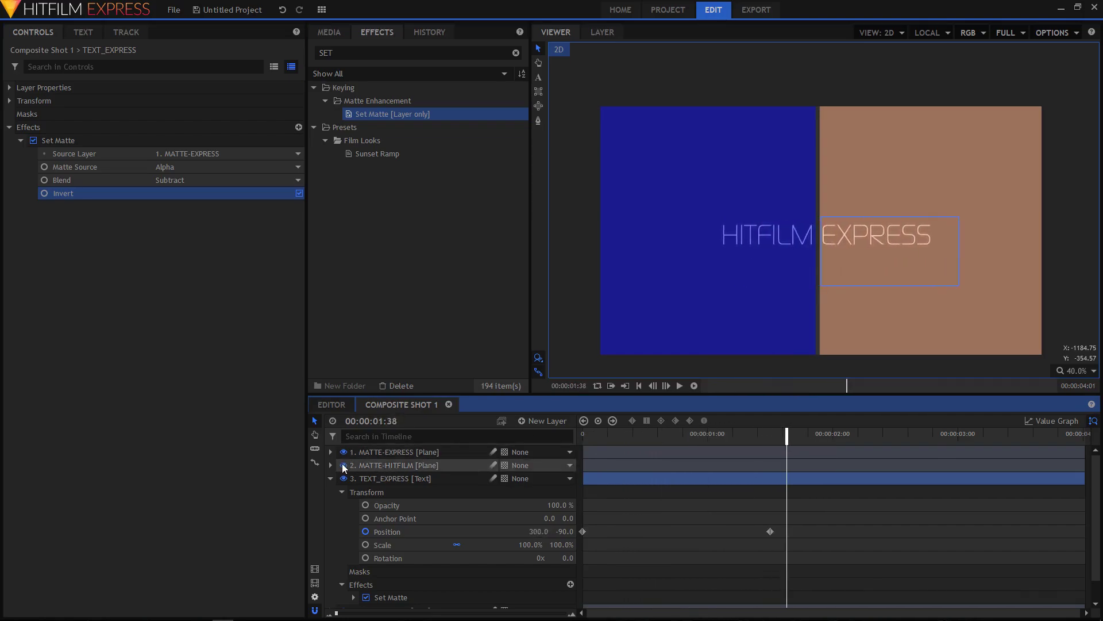
# Hide the MATTE-HITFILM and MATTE-EXPRESS planes and scrub the timeline to preview both words sliding in.
pyautogui.click(343, 466)
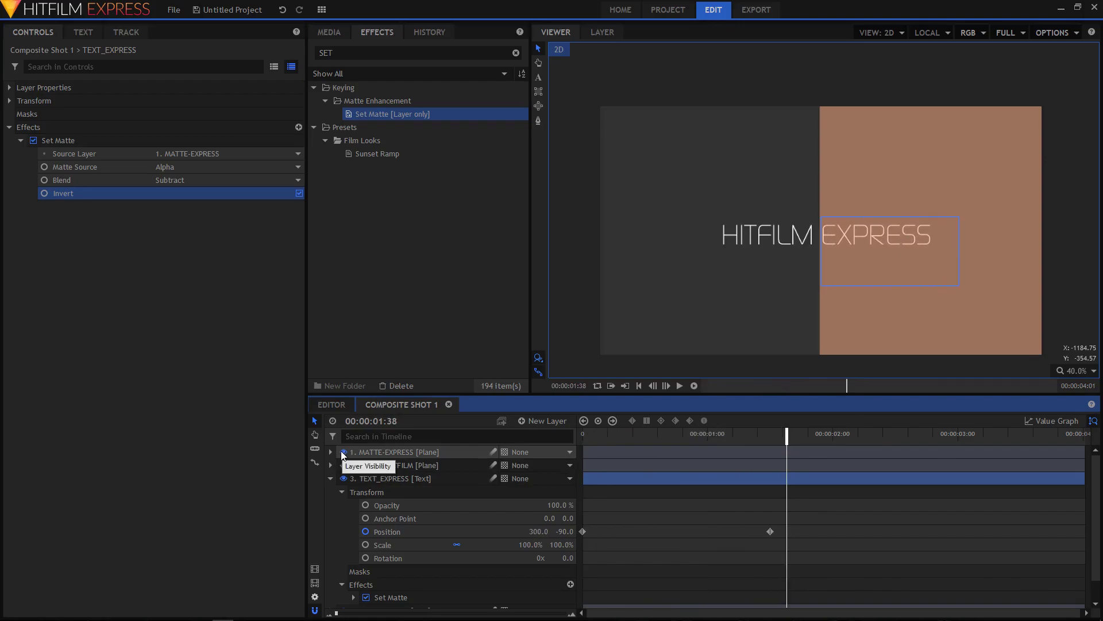
pyautogui.click(343, 452)
pyautogui.click(330, 478)
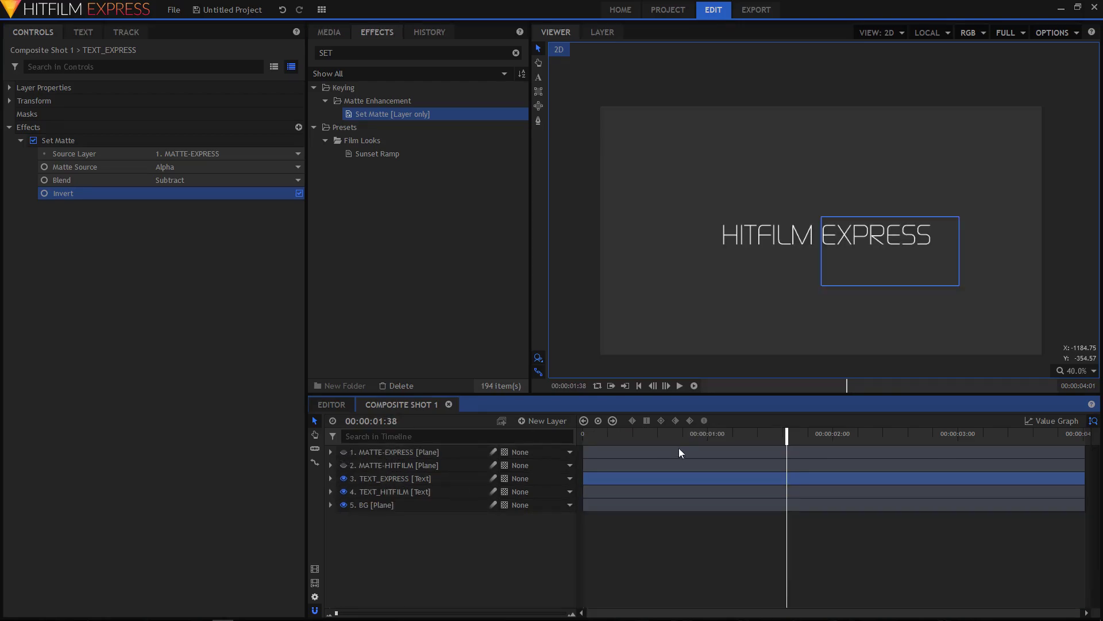
pyautogui.click(605, 433)
pyautogui.moveTo(595, 436); pyautogui.dragTo(790, 432)
pyautogui.click(636, 467)
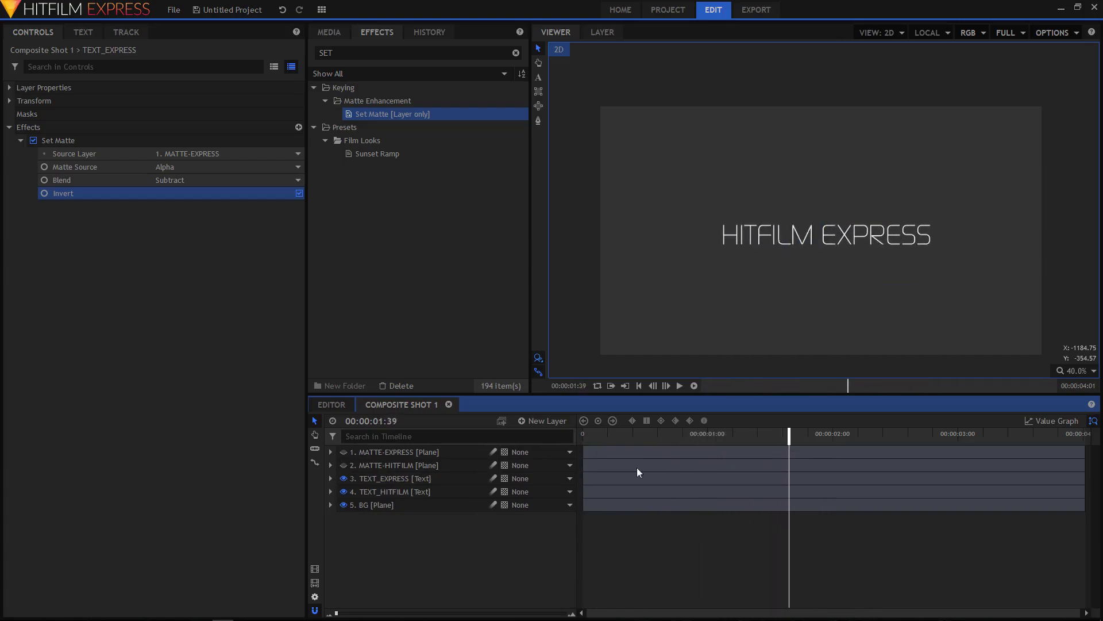
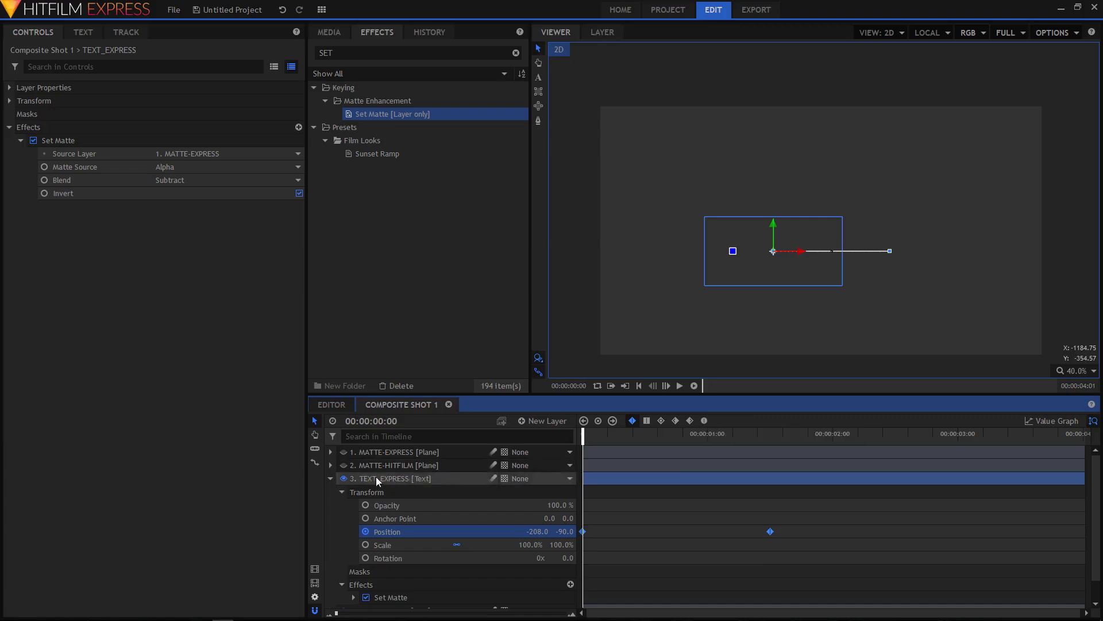
# Switch TEXT_EXPRESS's Position keyframes to manual Bezier and stretch the end keyframe's horizontal curve handle back to the timeline start in the value graph.
pyautogui.click(705, 420)
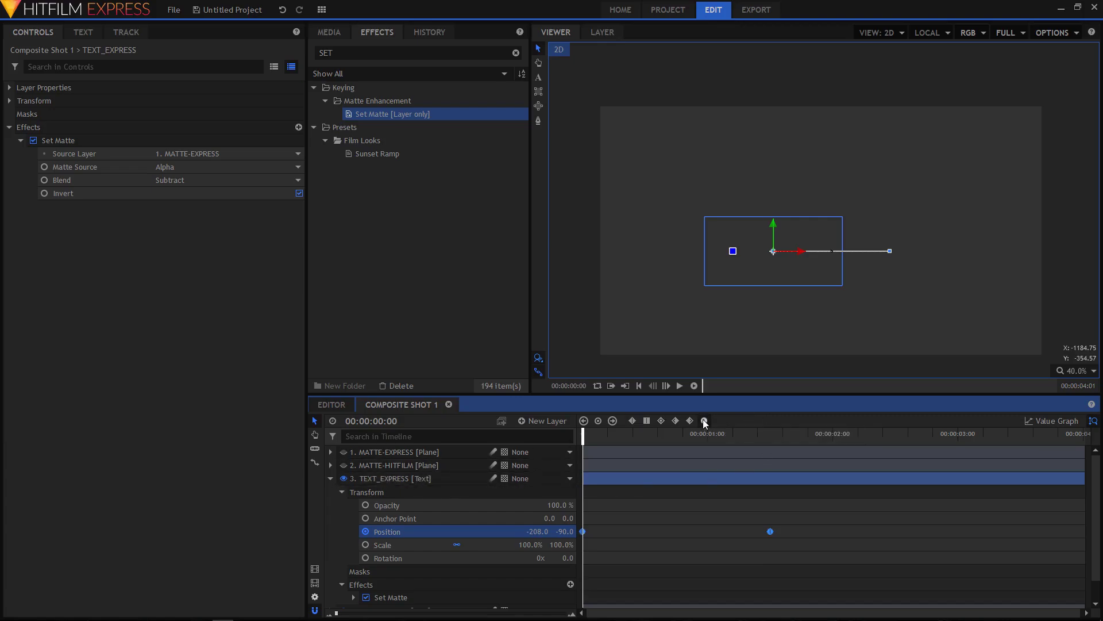
pyautogui.click(1061, 423)
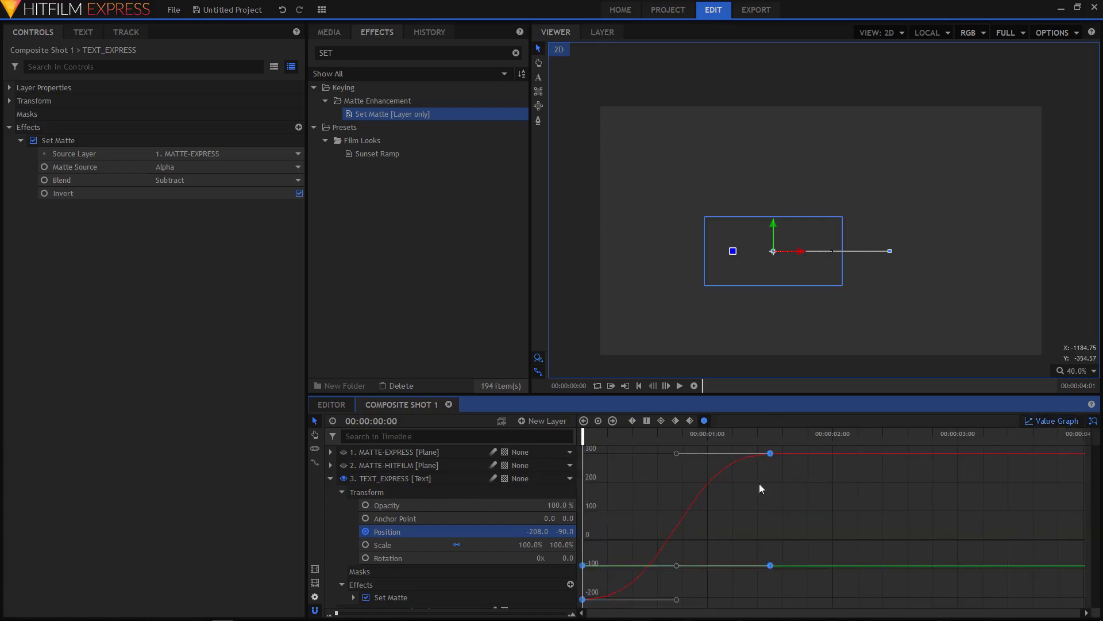
pyautogui.click(771, 454)
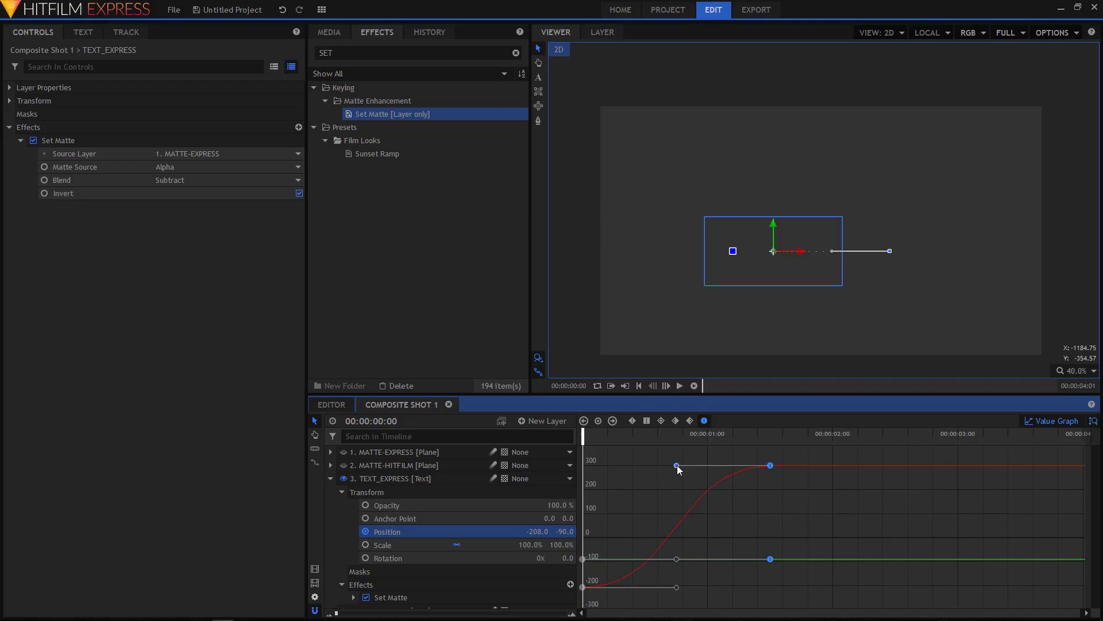
pyautogui.moveTo(677, 466); pyautogui.dragTo(583, 470)
pyautogui.moveTo(716, 384); pyautogui.dragTo(591, 392)
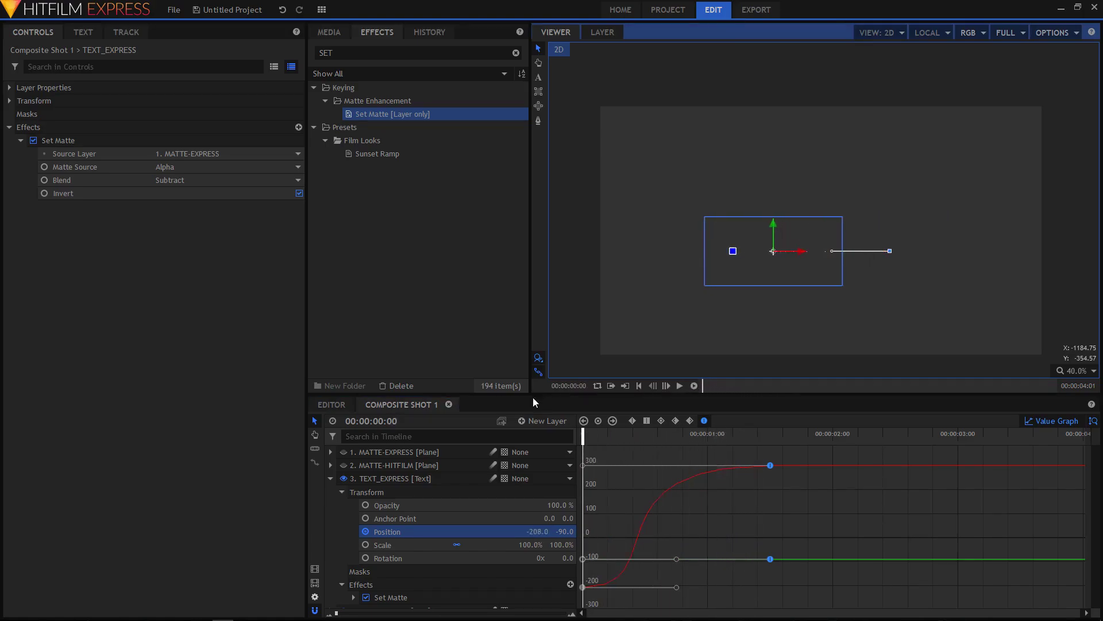
pyautogui.click(330, 478)
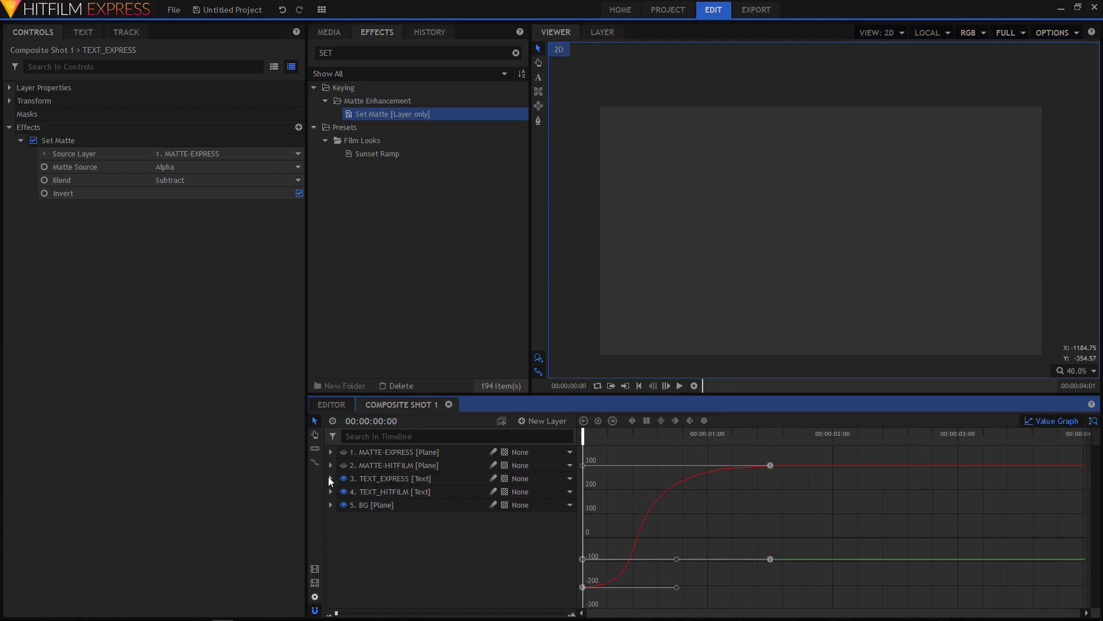
# Switch both Position keyframes of TEXT_HITFILM to manual Bezier and show their curves in the value graph.
pyautogui.click(376, 493)
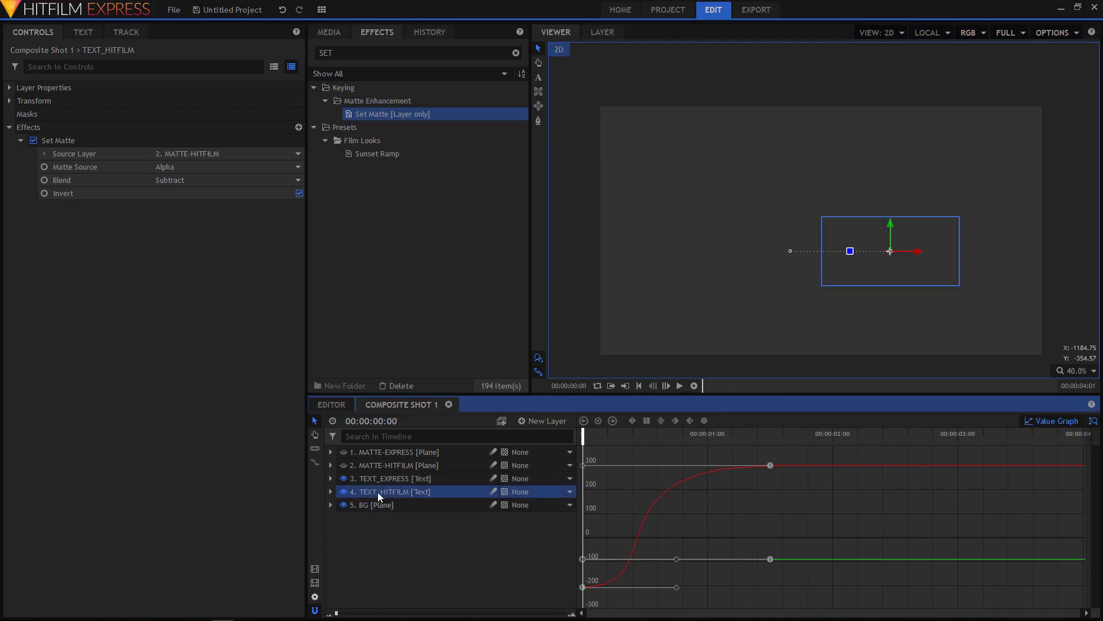
pyautogui.click(330, 492)
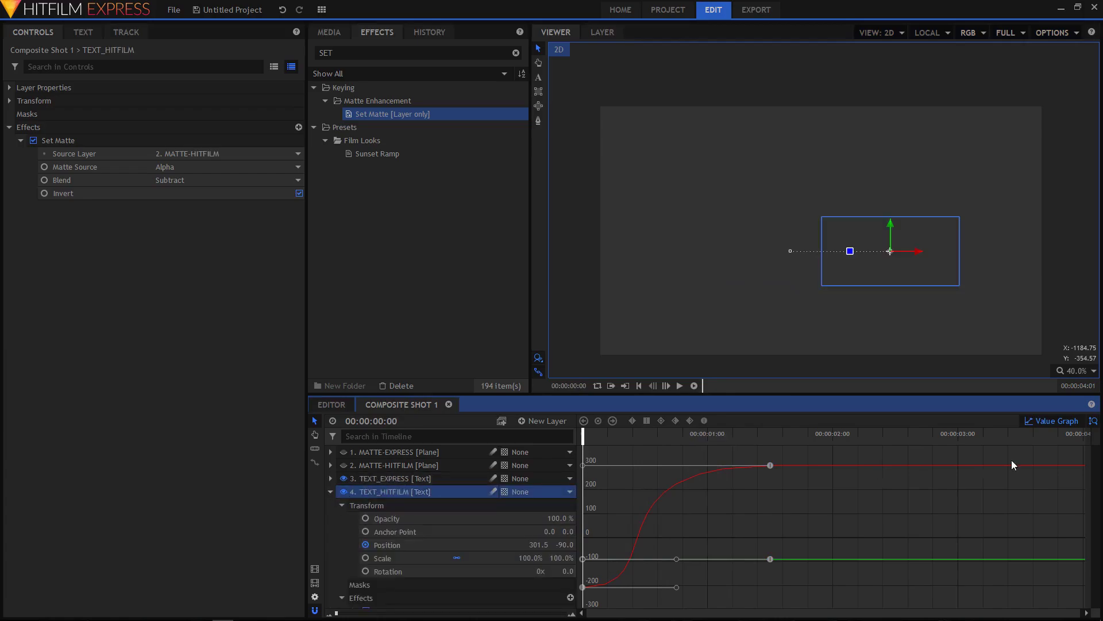
pyautogui.click(1055, 424)
pyautogui.moveTo(789, 542); pyautogui.dragTo(580, 555)
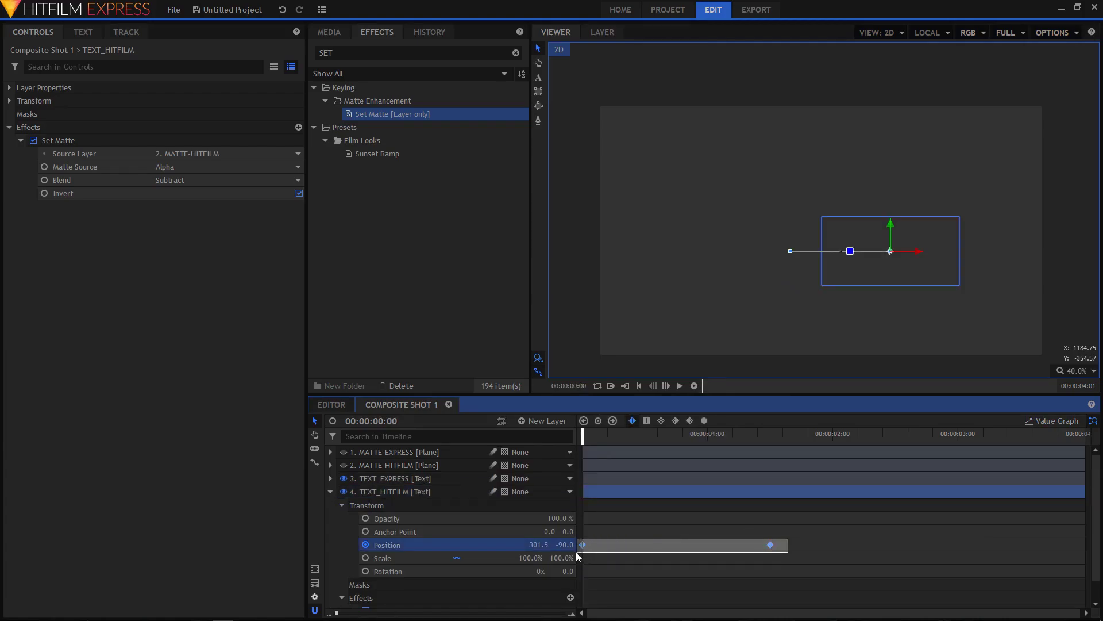
pyautogui.click(705, 419)
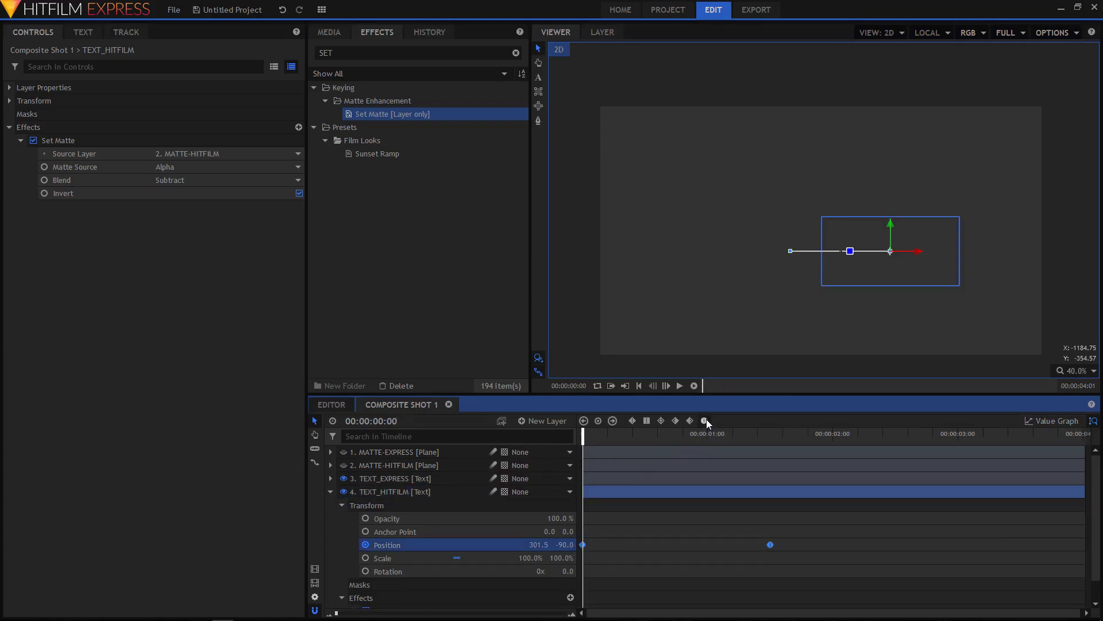
pyautogui.click(1039, 422)
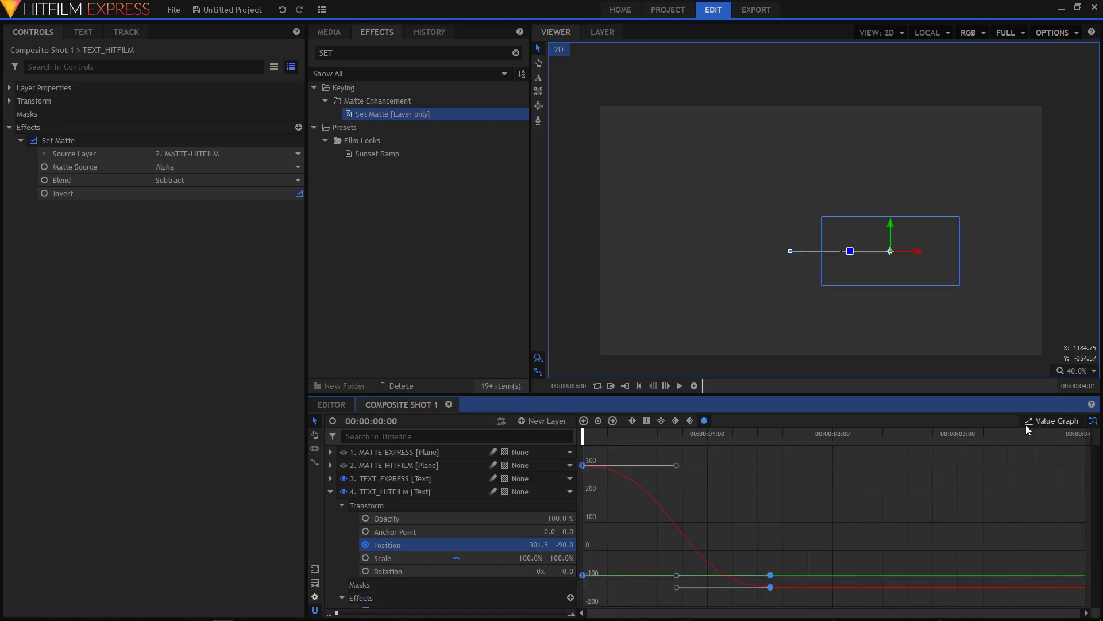
# Stretch TEXT_HITFILM's end-keyframe handle back to the timeline start, slightly shorten the start-keyframe handle, and close the value graph.
pyautogui.click(770, 586)
pyautogui.moveTo(676, 586); pyautogui.dragTo(582, 587)
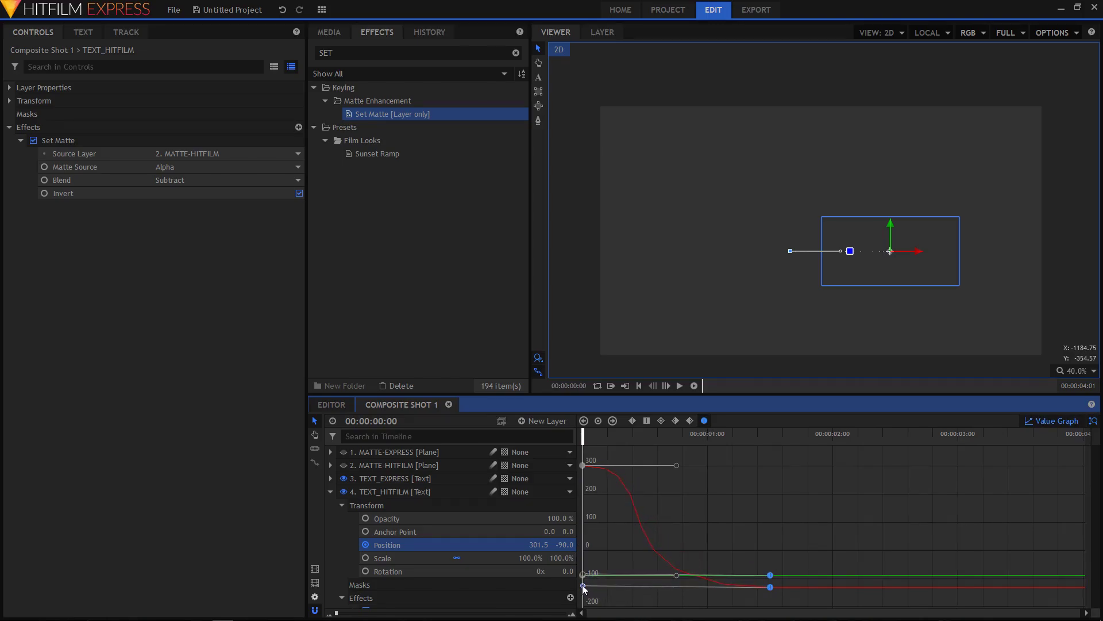
pyautogui.moveTo(676, 468); pyautogui.dragTo(667, 468)
pyautogui.click(330, 492)
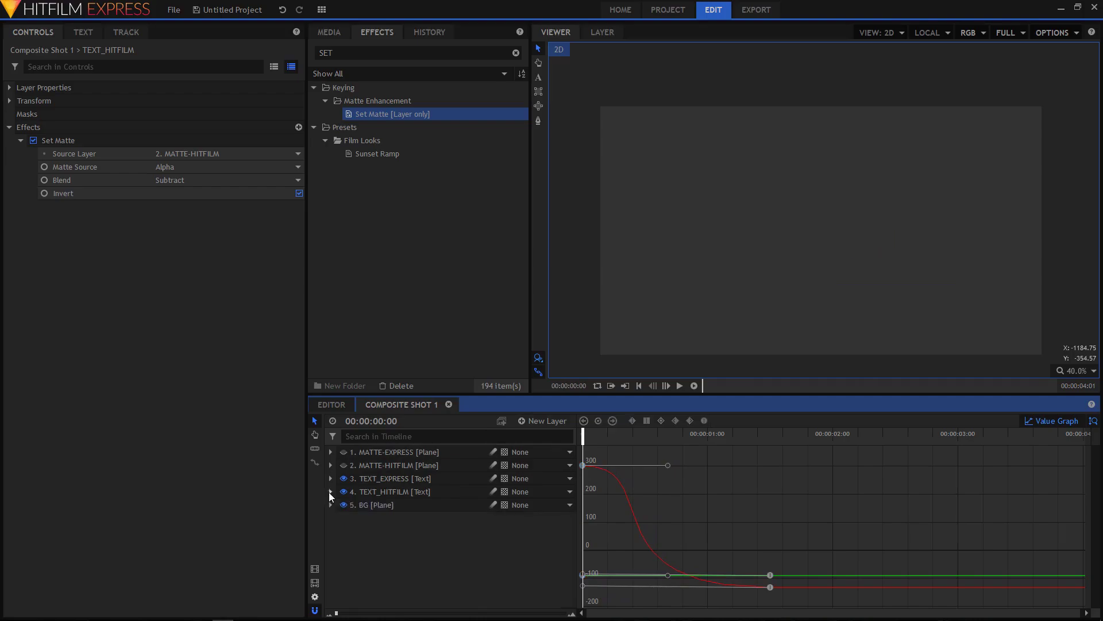
pyautogui.click(692, 393)
pyautogui.click(1056, 423)
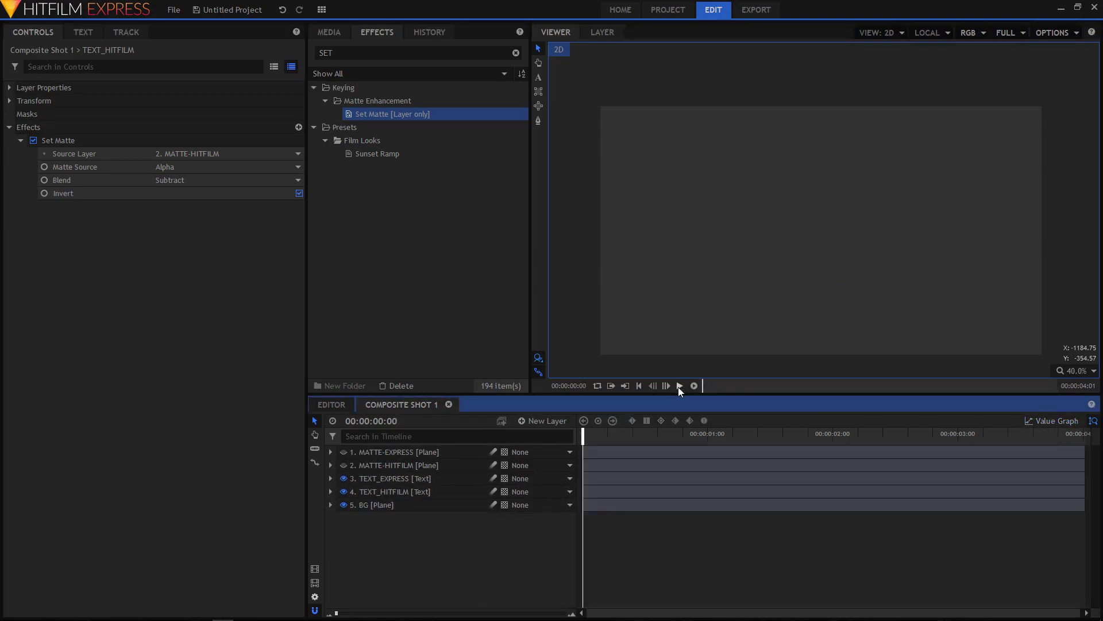
# Play the composite shot several times to check how both words ease into view.
pyautogui.click(680, 386)
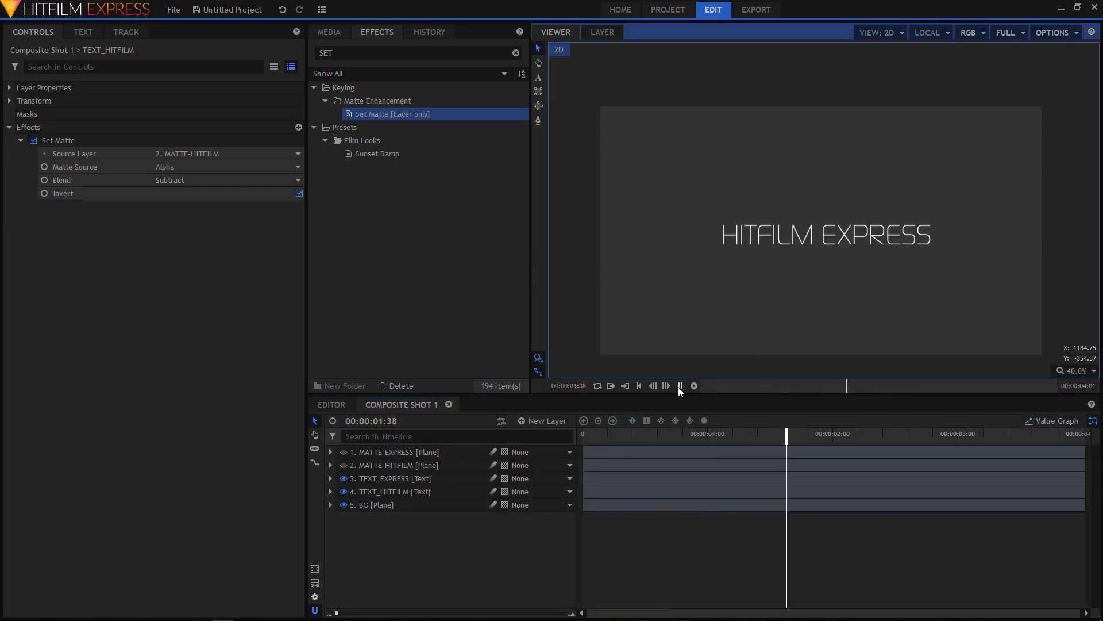
pyautogui.click(679, 386)
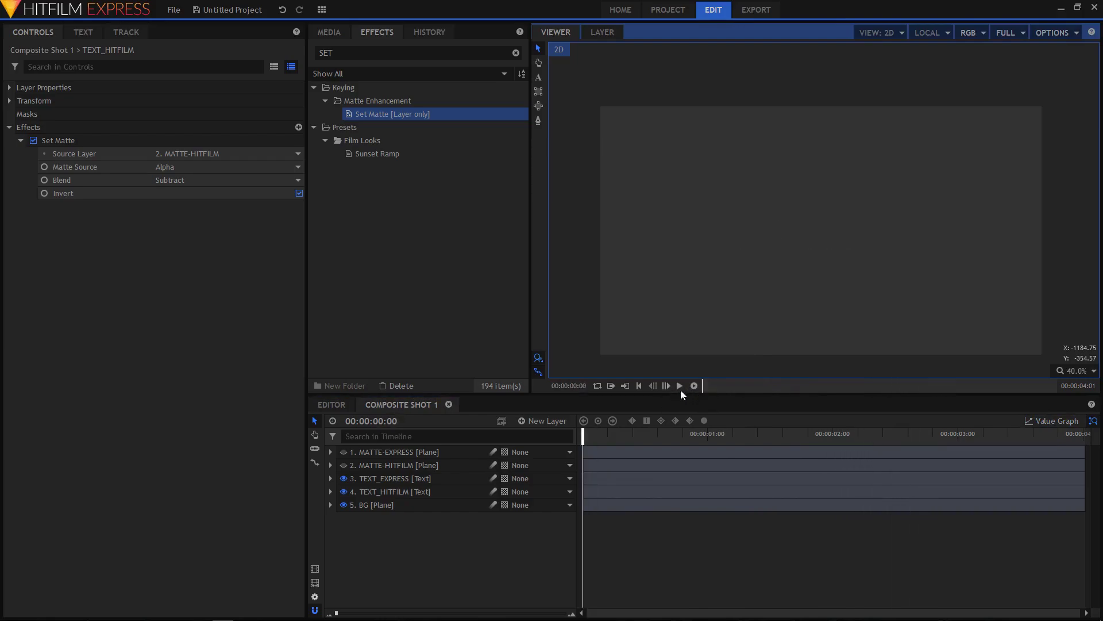
pyautogui.click(679, 385)
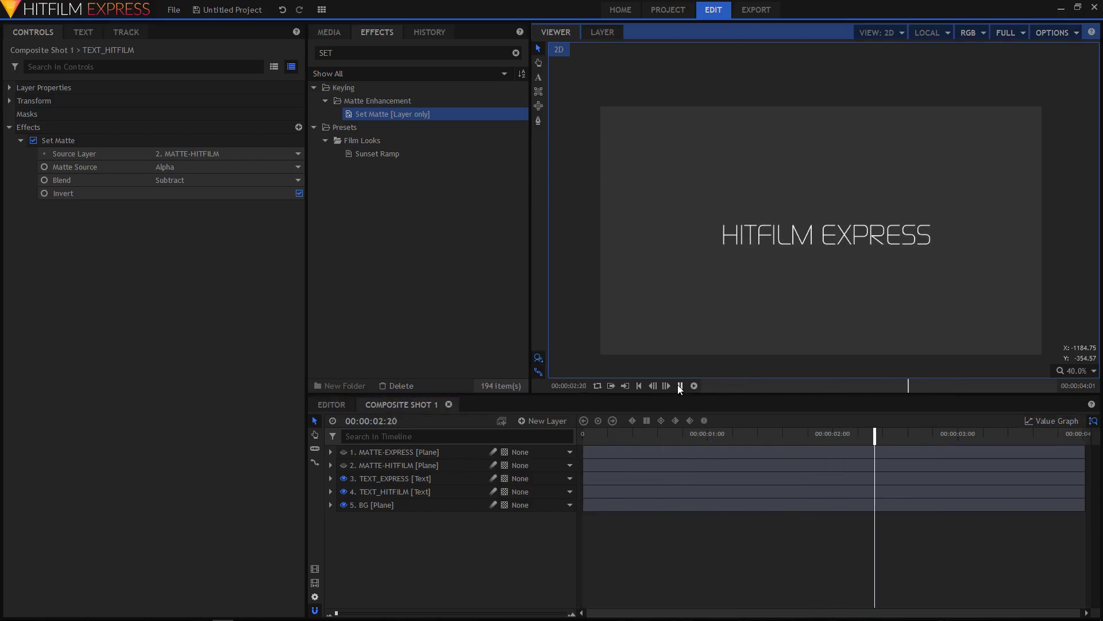
pyautogui.click(678, 385)
pyautogui.click(681, 385)
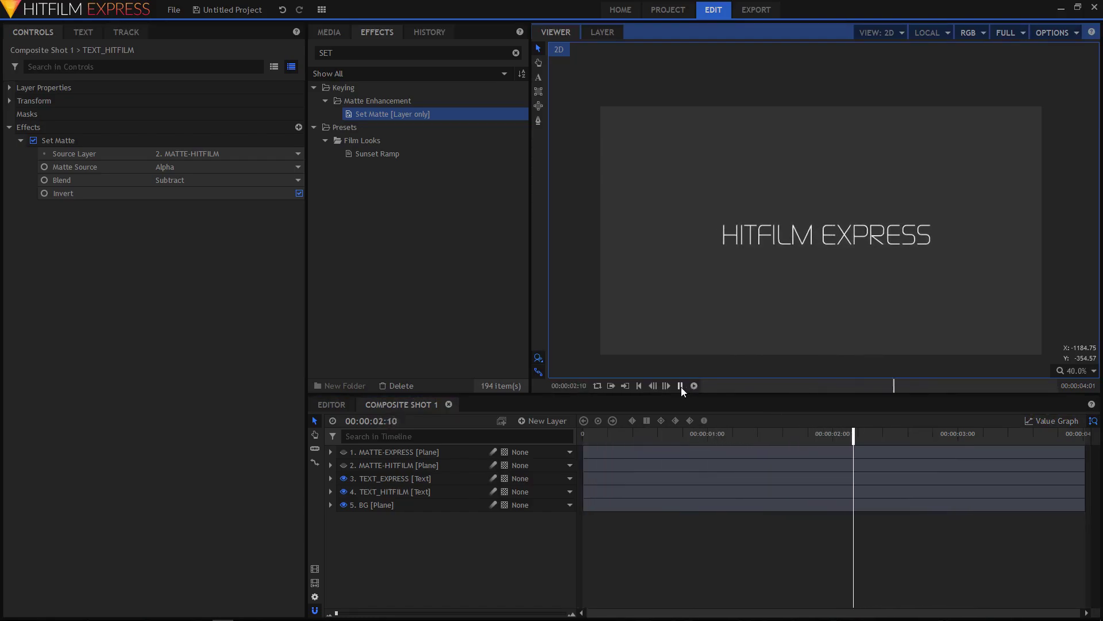
pyautogui.click(681, 386)
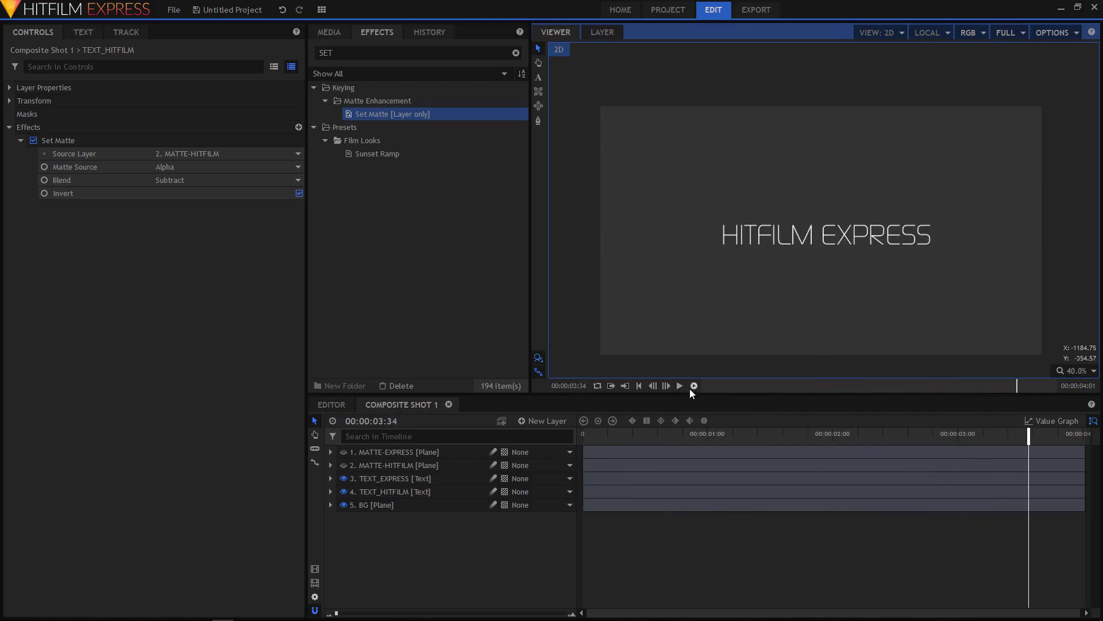
# Move TEXT_EXPRESS's end Position keyframe to 00:00:02:00 to slow down its slide.
pyautogui.click(331, 478)
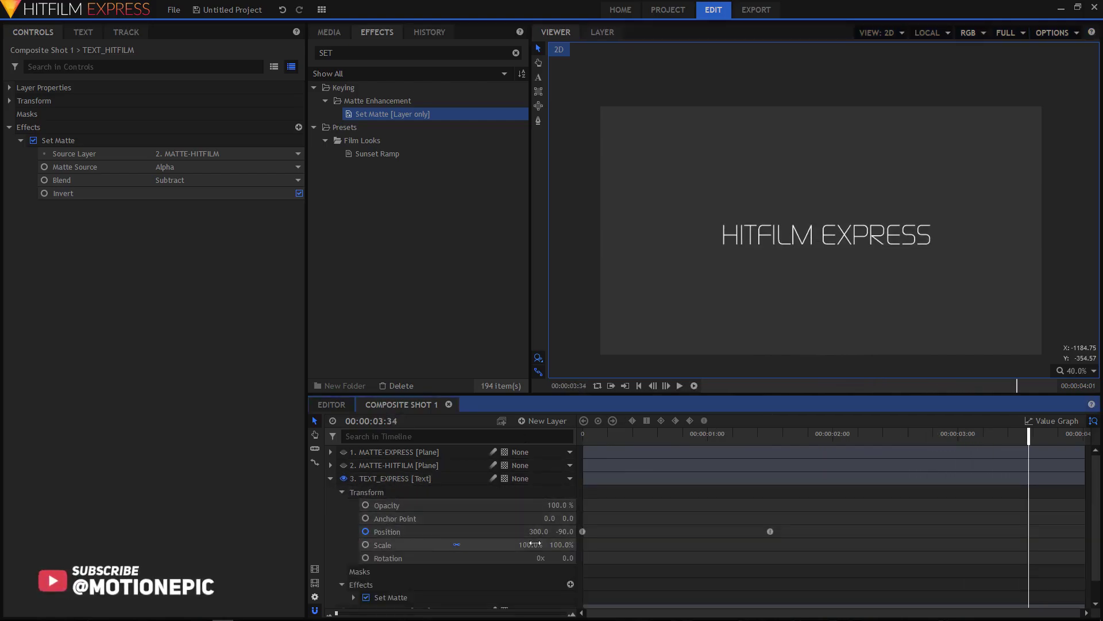
pyautogui.click(770, 532)
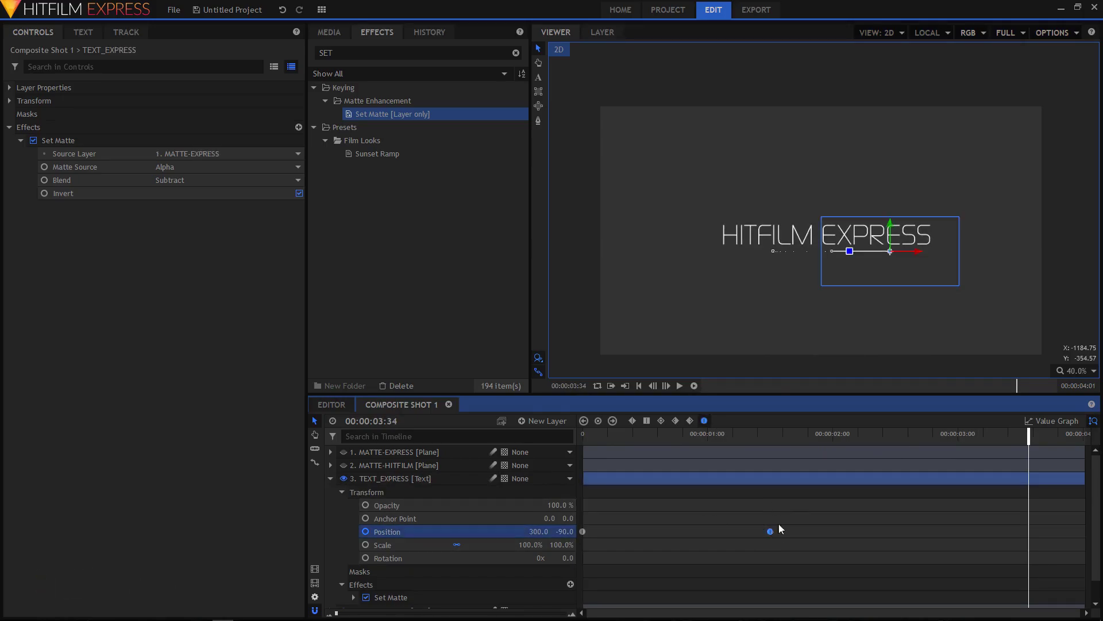
pyautogui.click(834, 436)
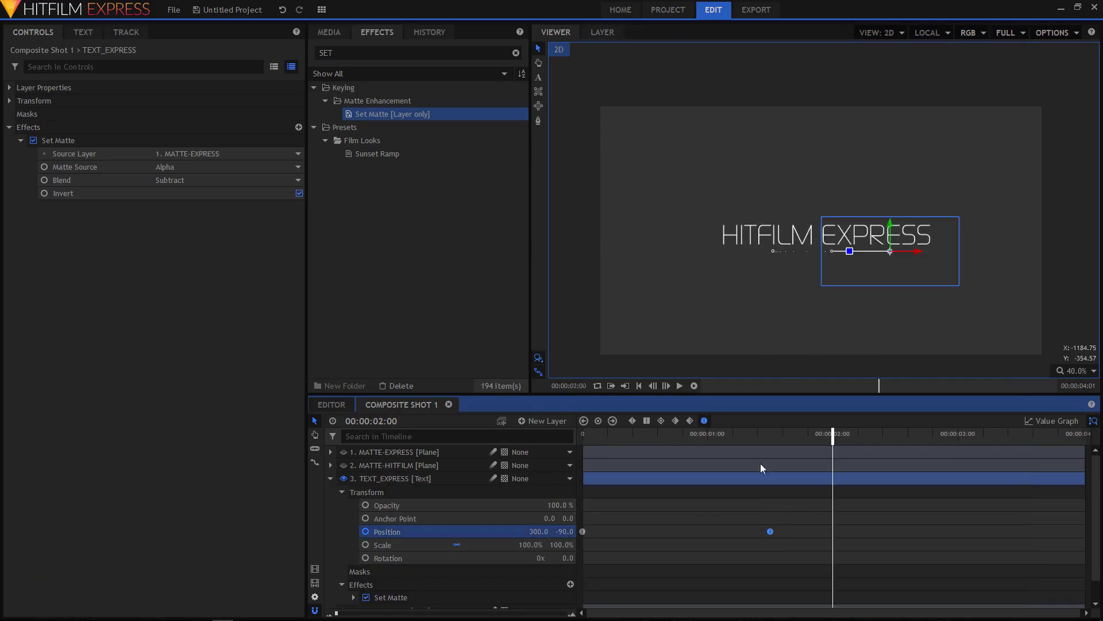
pyautogui.moveTo(771, 532); pyautogui.dragTo(832, 531)
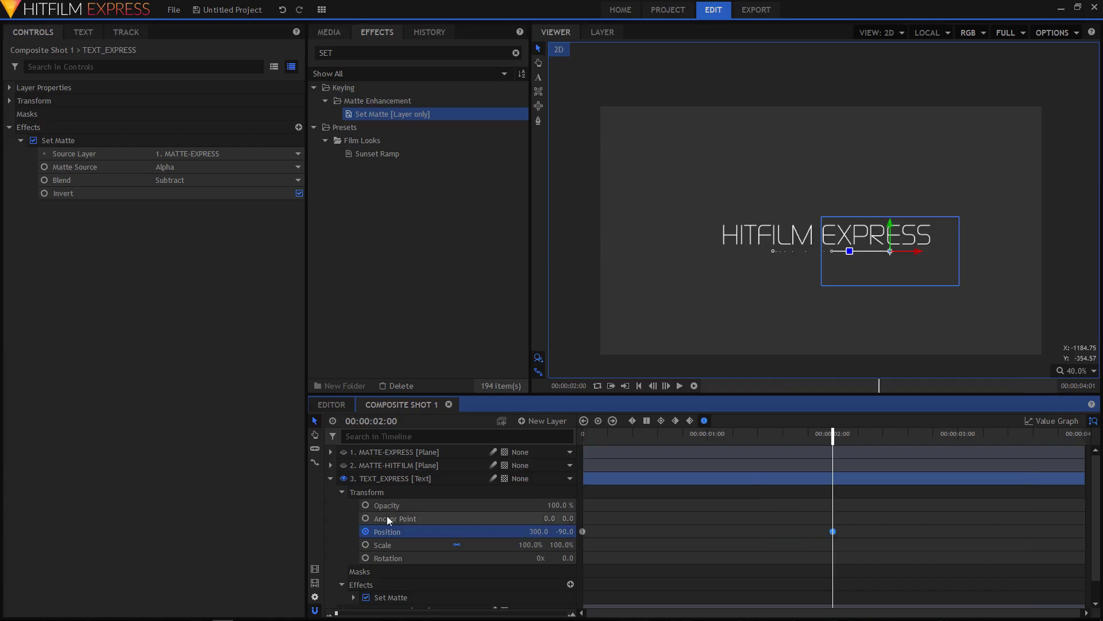
pyautogui.click(330, 478)
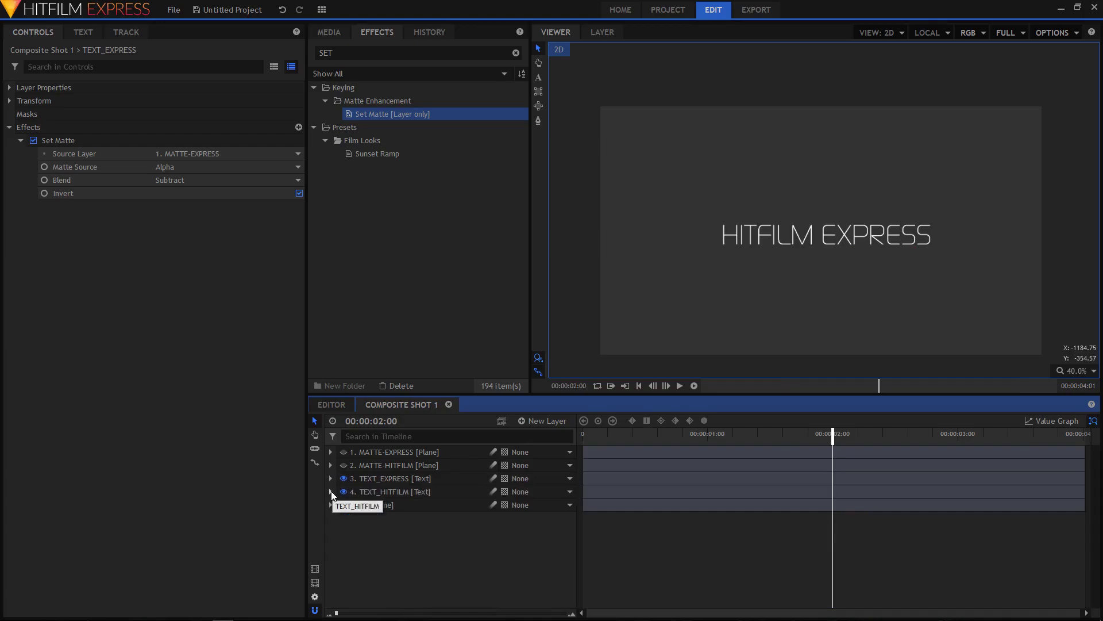
# Move TEXT_HITFILM's end Position keyframe to 00:00:02:00 to match the other word.
pyautogui.click(331, 491)
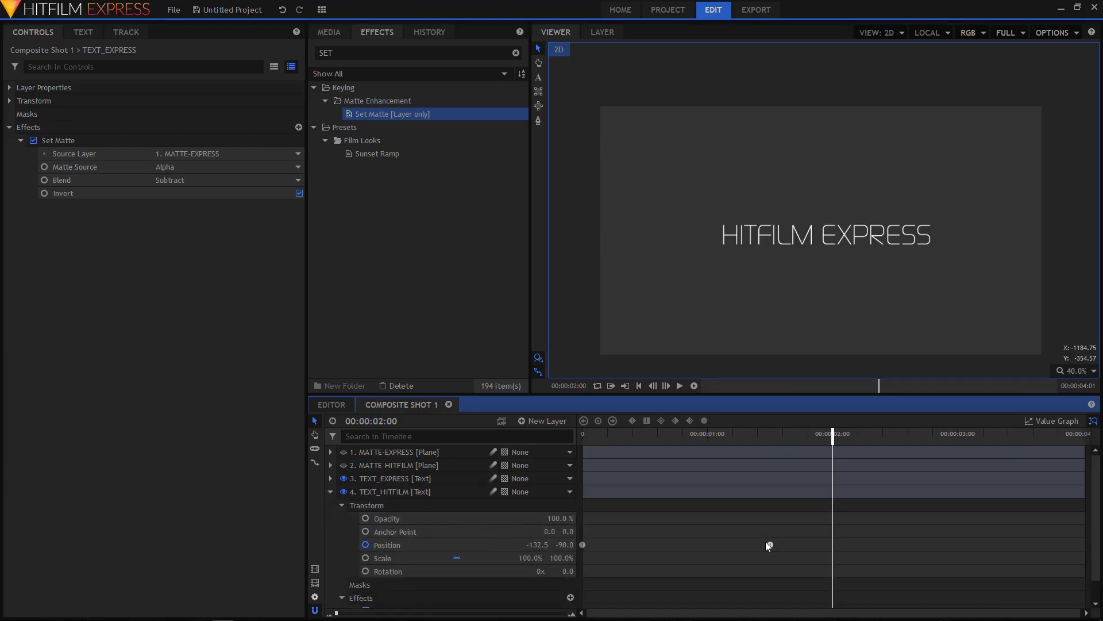
pyautogui.click(770, 545)
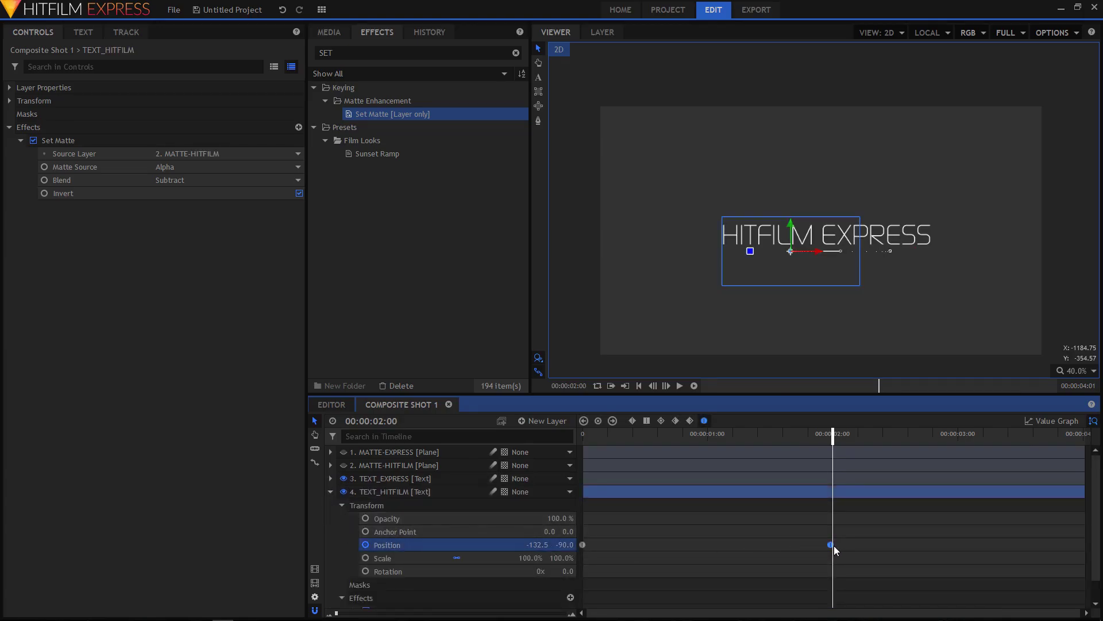
pyautogui.click(331, 491)
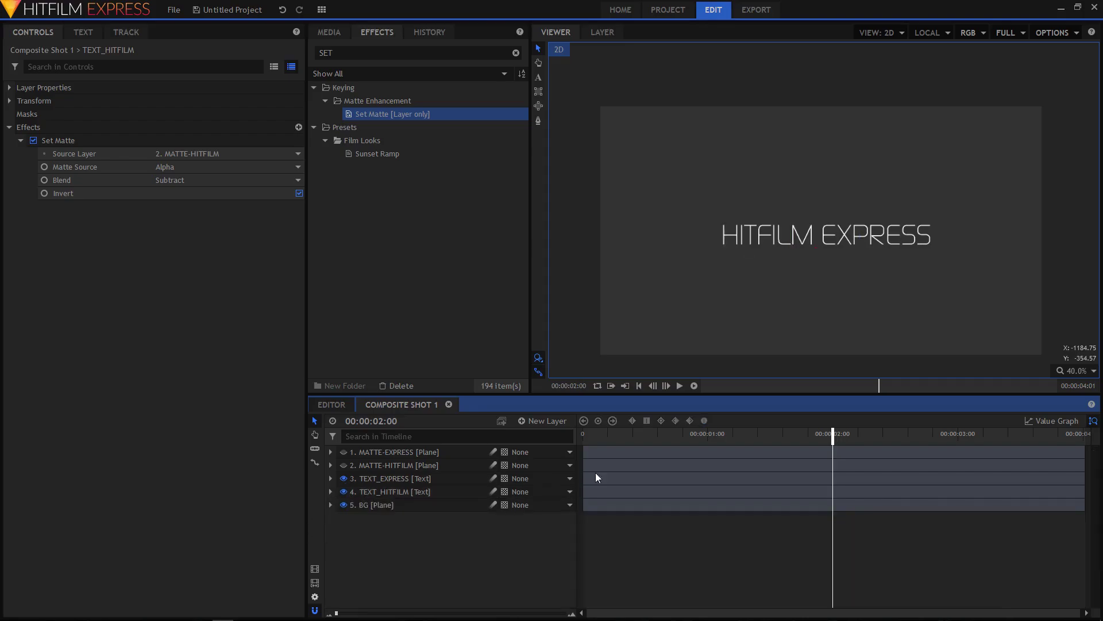
# Play the composite shot from 00:00:00:00 to check the retimed slide of both words.
pyautogui.click(584, 433)
pyautogui.click(680, 386)
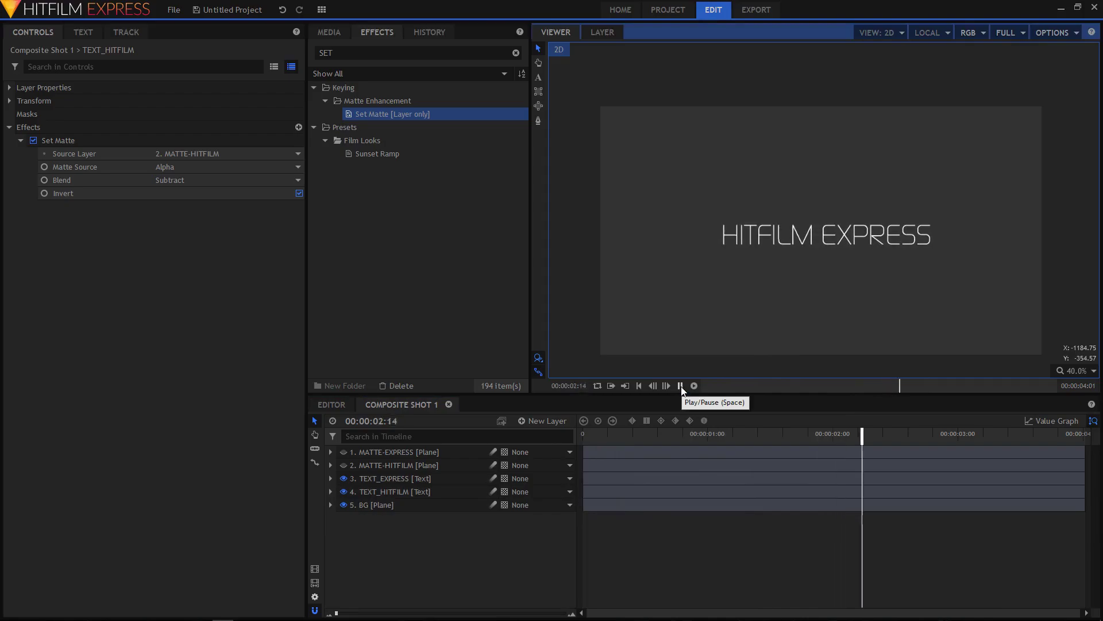
pyautogui.click(680, 385)
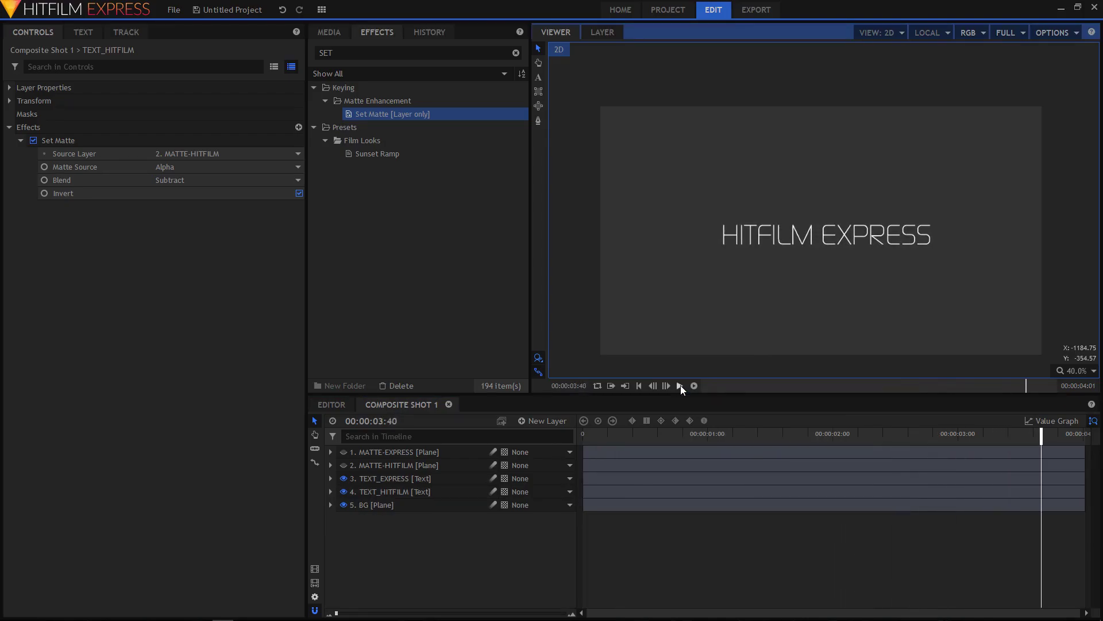
pyautogui.click(470, 546)
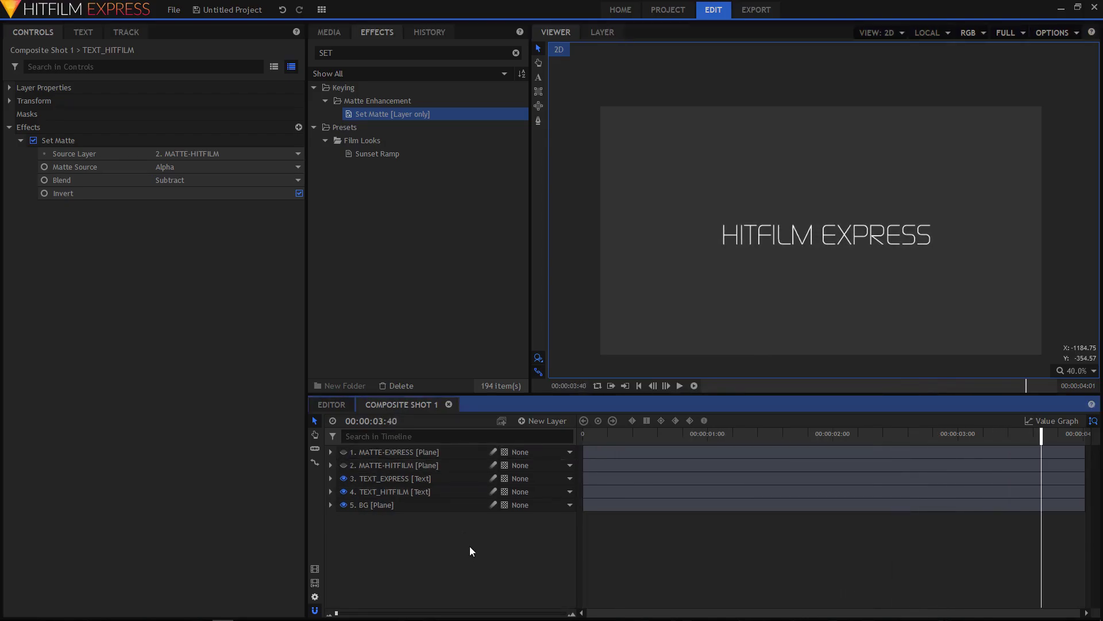
# Create a 1920 x 1080 plane named LINE-HITFILM in crimson #dc0c3c.
pyautogui.click(547, 421)
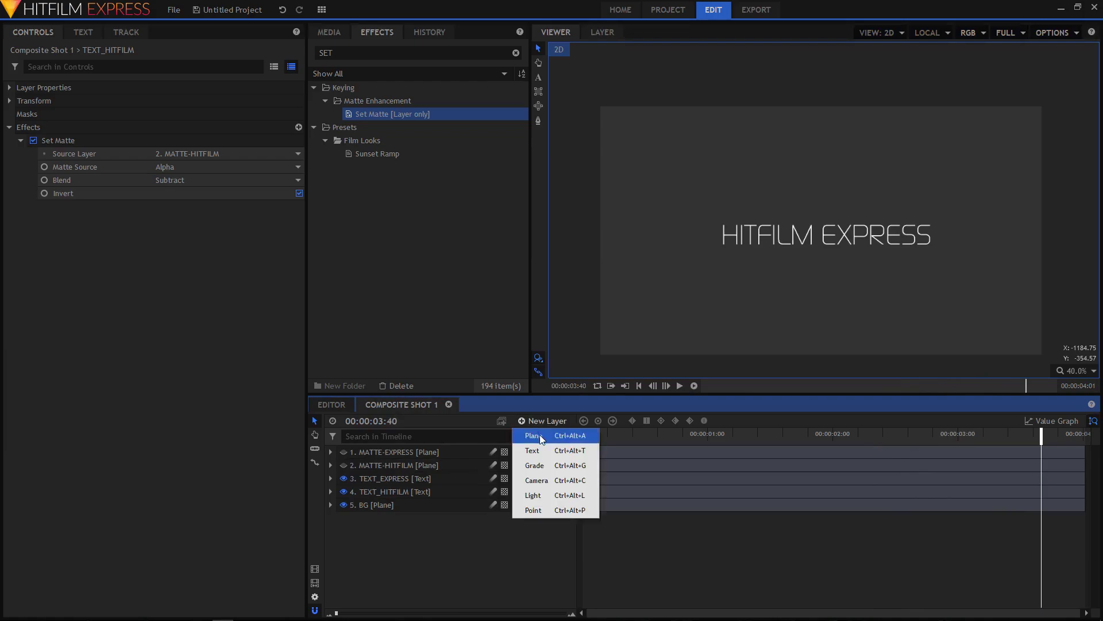
pyautogui.click(535, 435)
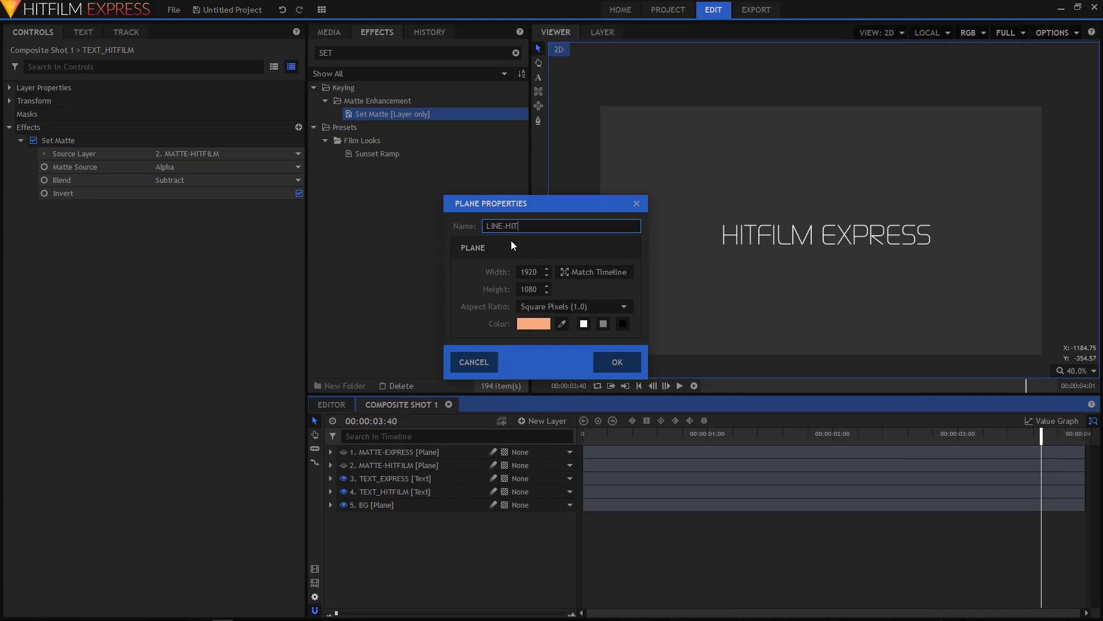
pyautogui.write('LINE-HITFILM')
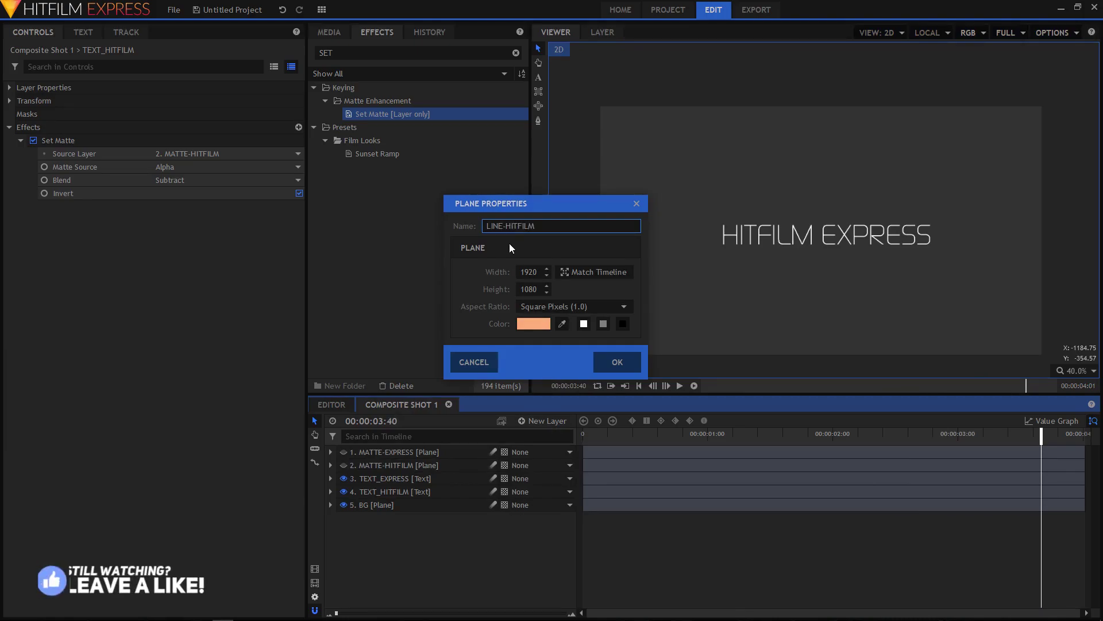
pyautogui.click(533, 324)
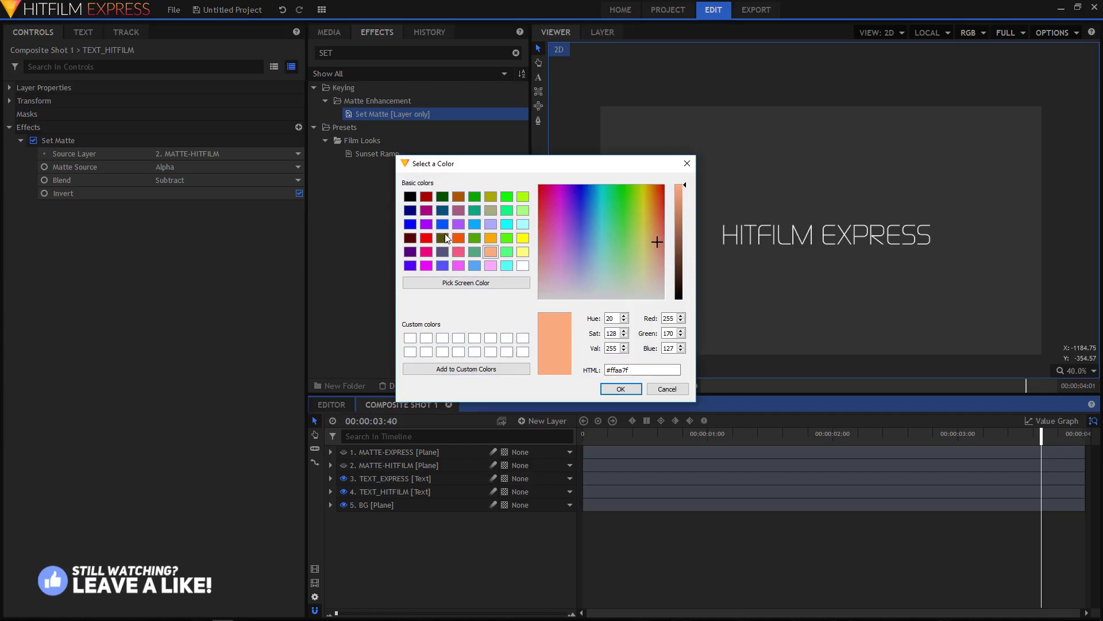
pyautogui.click(425, 198)
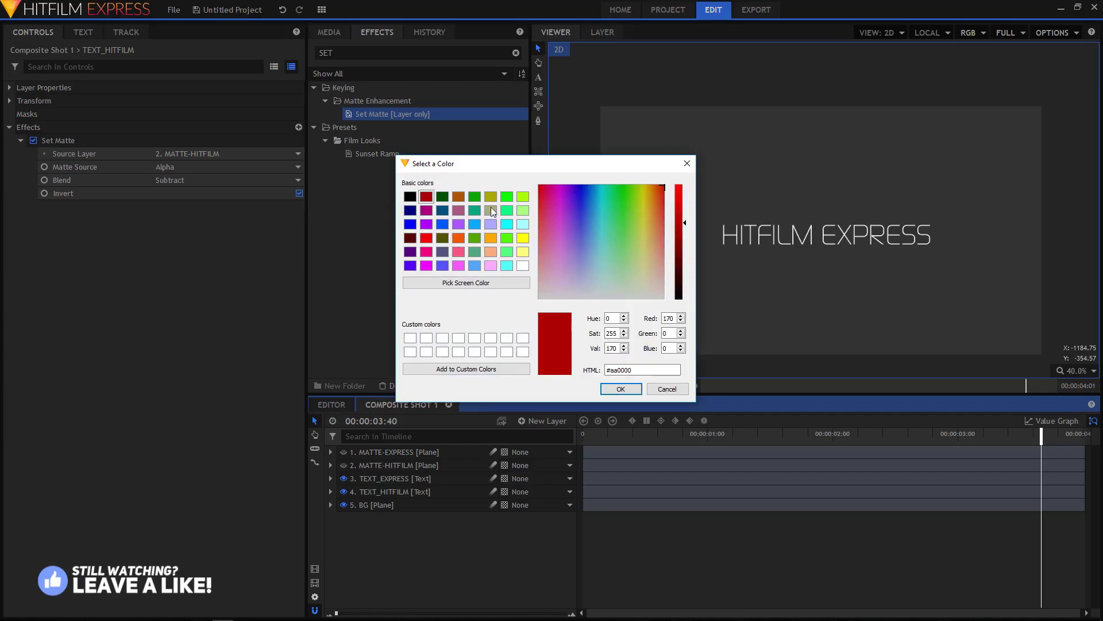
pyautogui.click(546, 186)
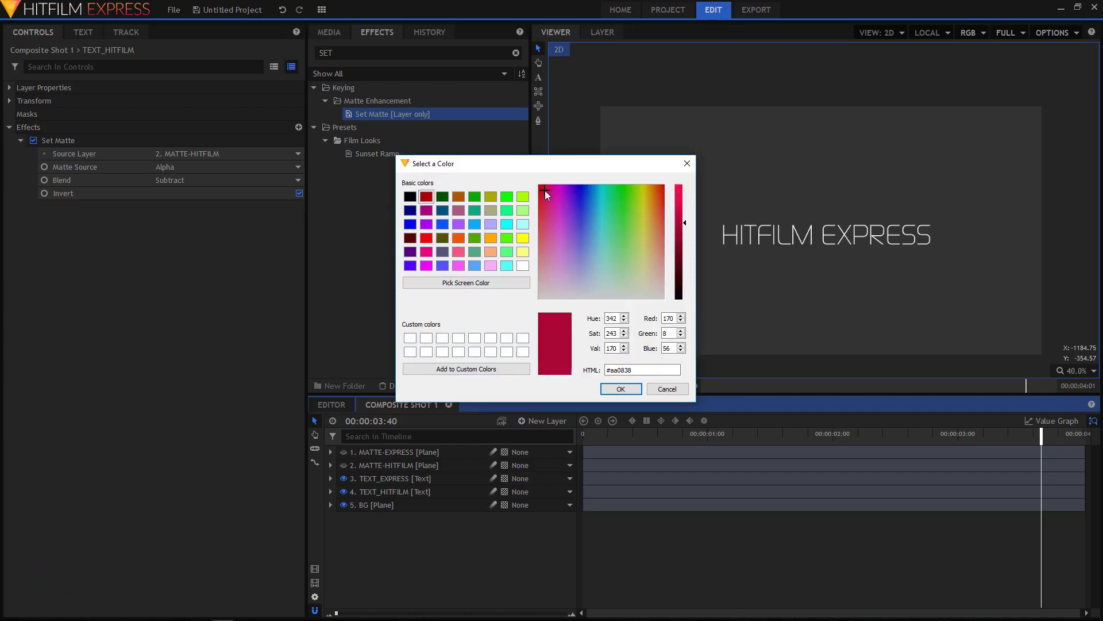
pyautogui.moveTo(544, 191); pyautogui.dragTo(547, 184)
pyautogui.moveTo(681, 219); pyautogui.dragTo(681, 201)
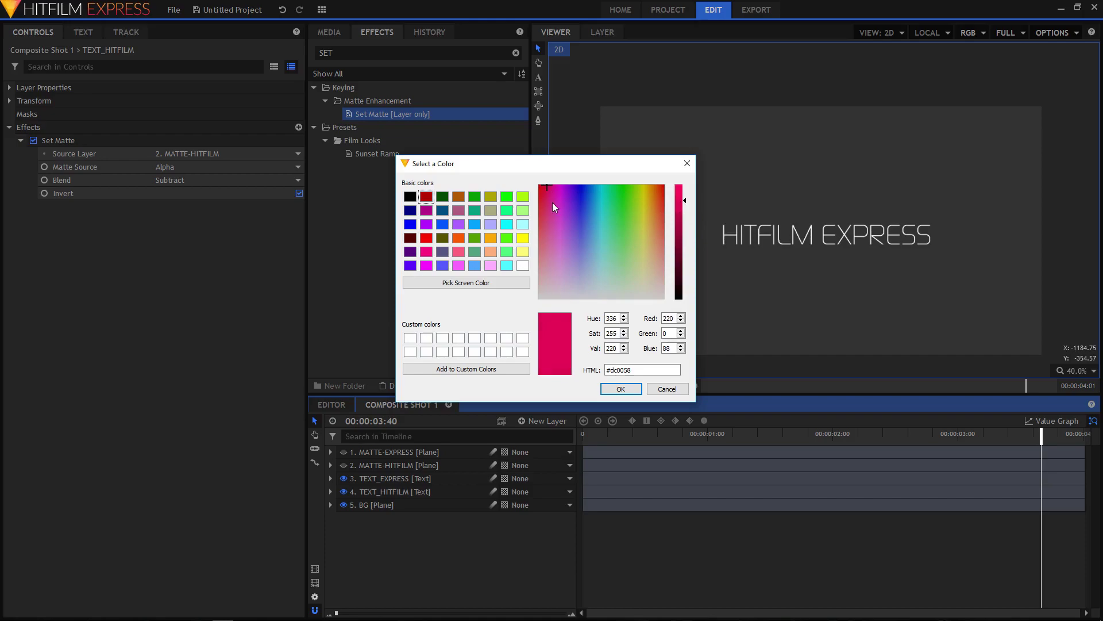
pyautogui.moveTo(546, 189); pyautogui.dragTo(544, 191)
pyautogui.moveTo(544, 191); pyautogui.dragTo(543, 192)
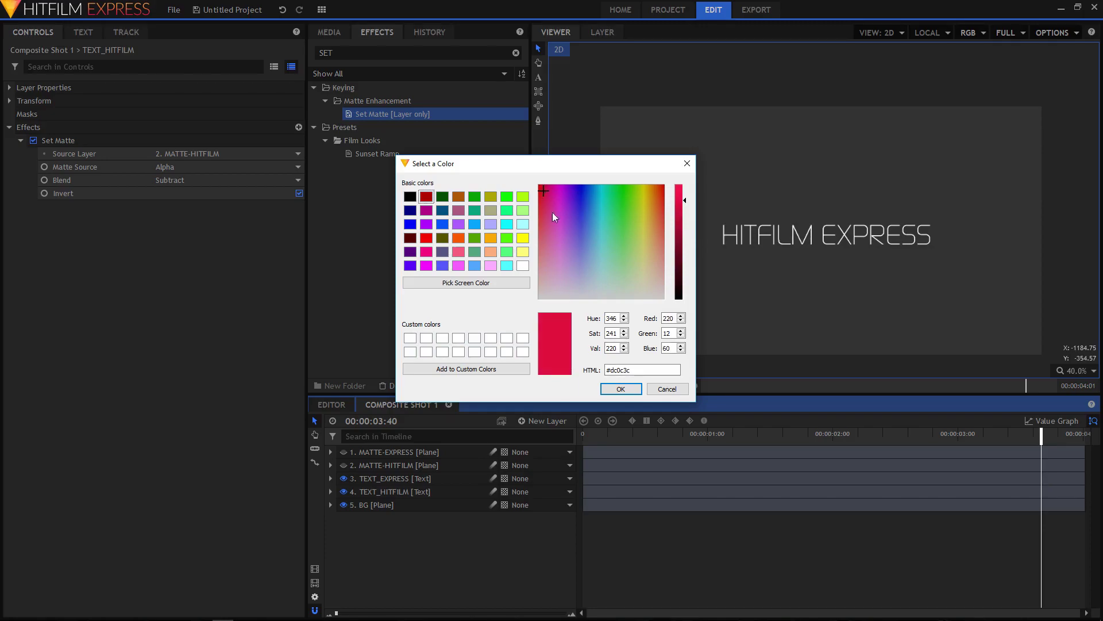
pyautogui.click(620, 389)
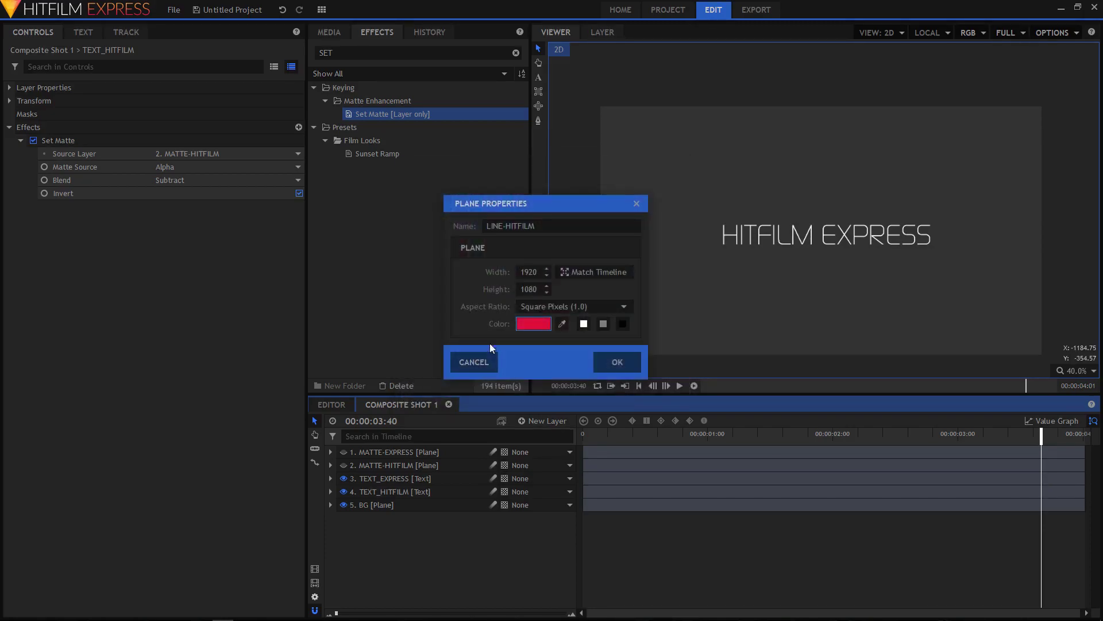
pyautogui.click(617, 362)
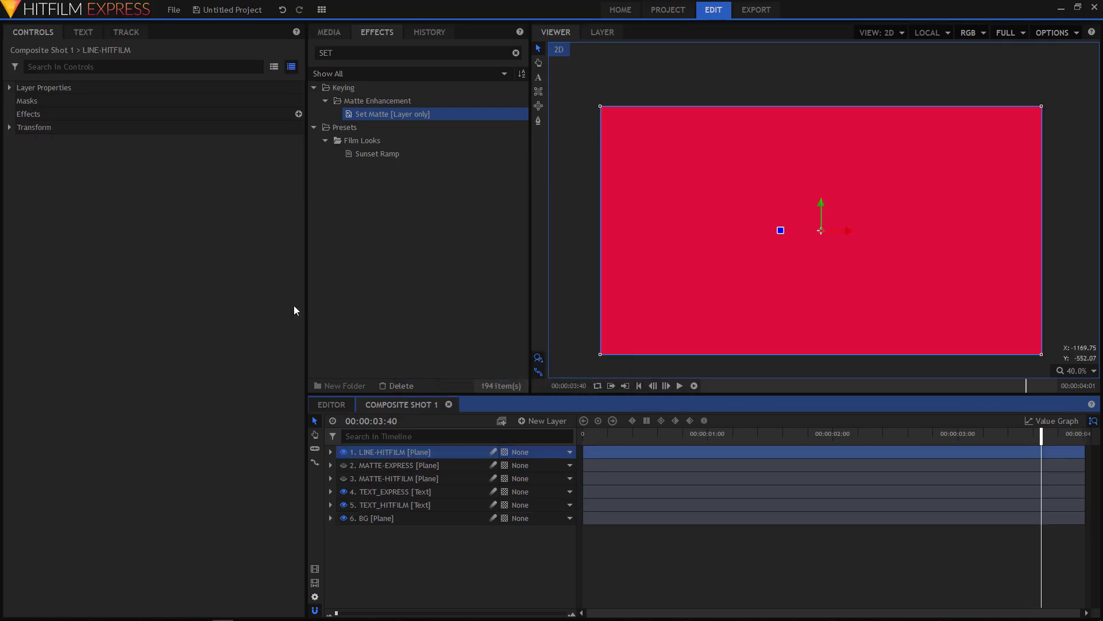
# Lower LINE-HITFILM's opacity to 46% and draw a thin rectangular mask just beneath the word HITFILM, spanning its full width.
pyautogui.click(33, 128)
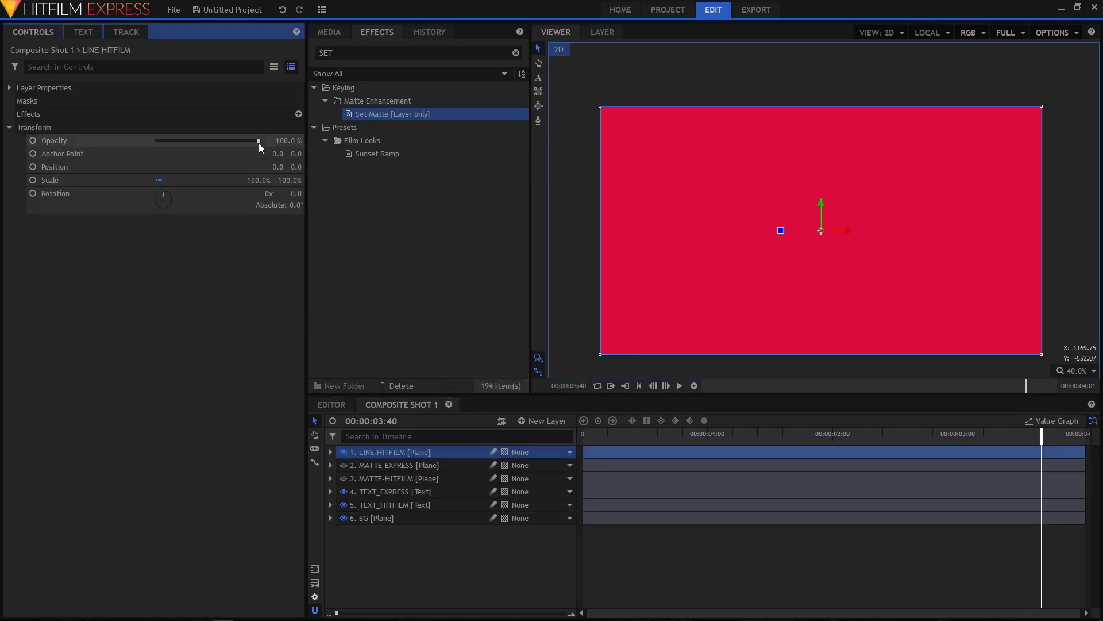
pyautogui.moveTo(258, 141); pyautogui.dragTo(208, 142)
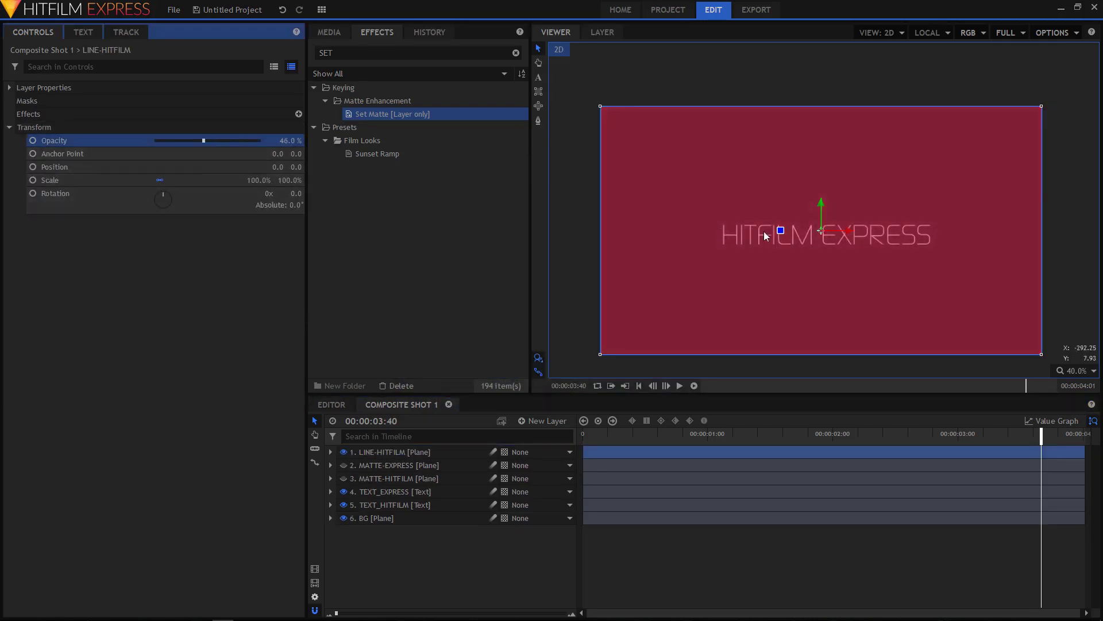
pyautogui.scroll(5, 773, 250)
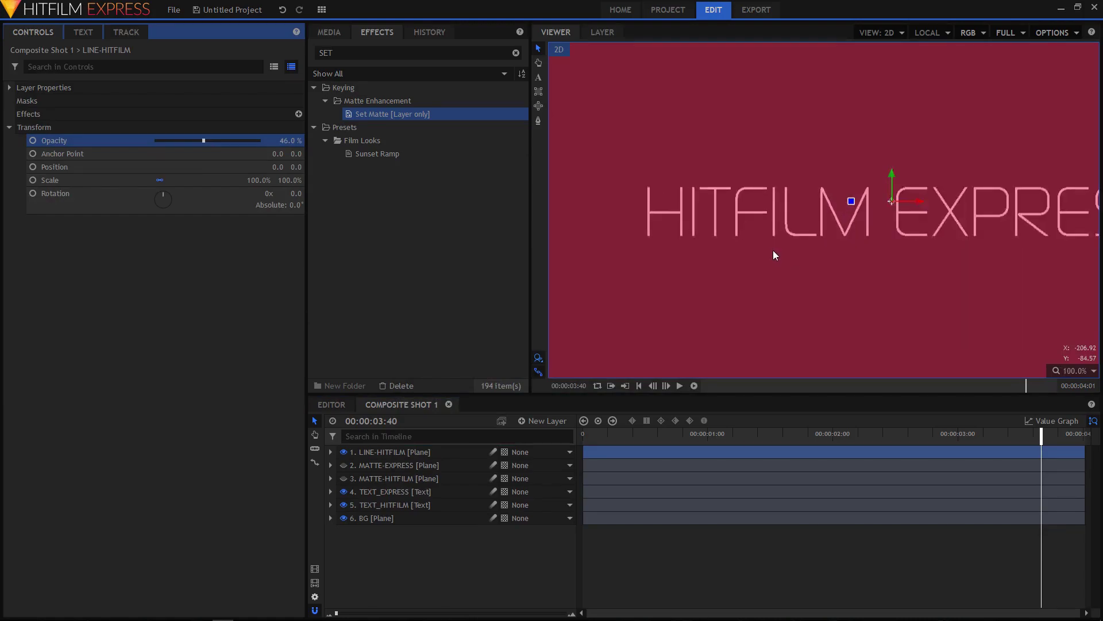
pyautogui.click(538, 92)
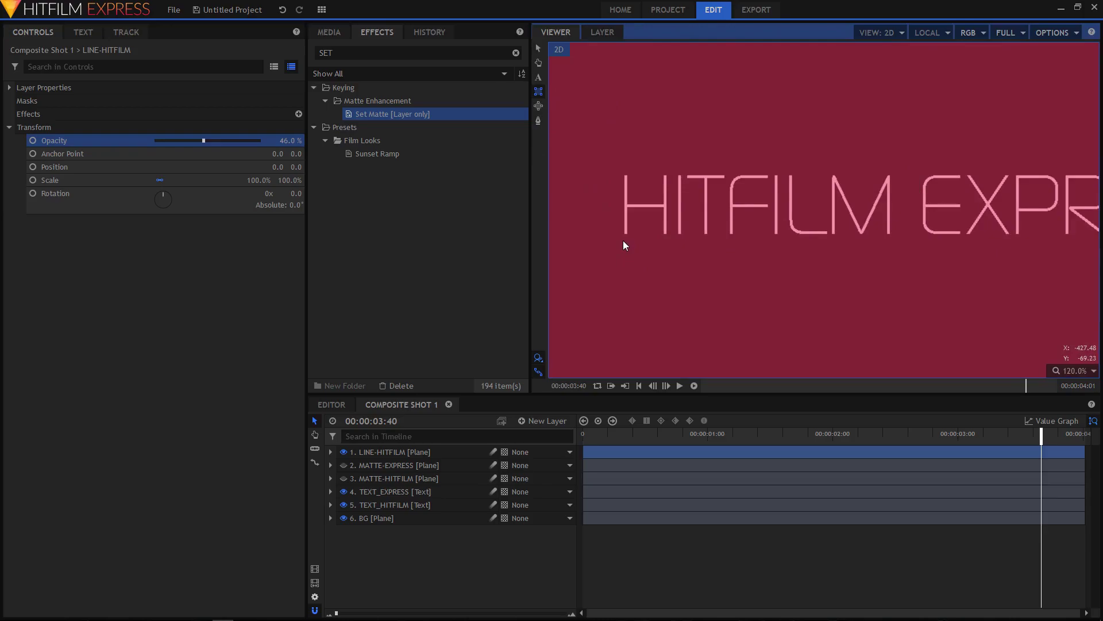
pyautogui.moveTo(624, 241); pyautogui.dragTo(893, 243)
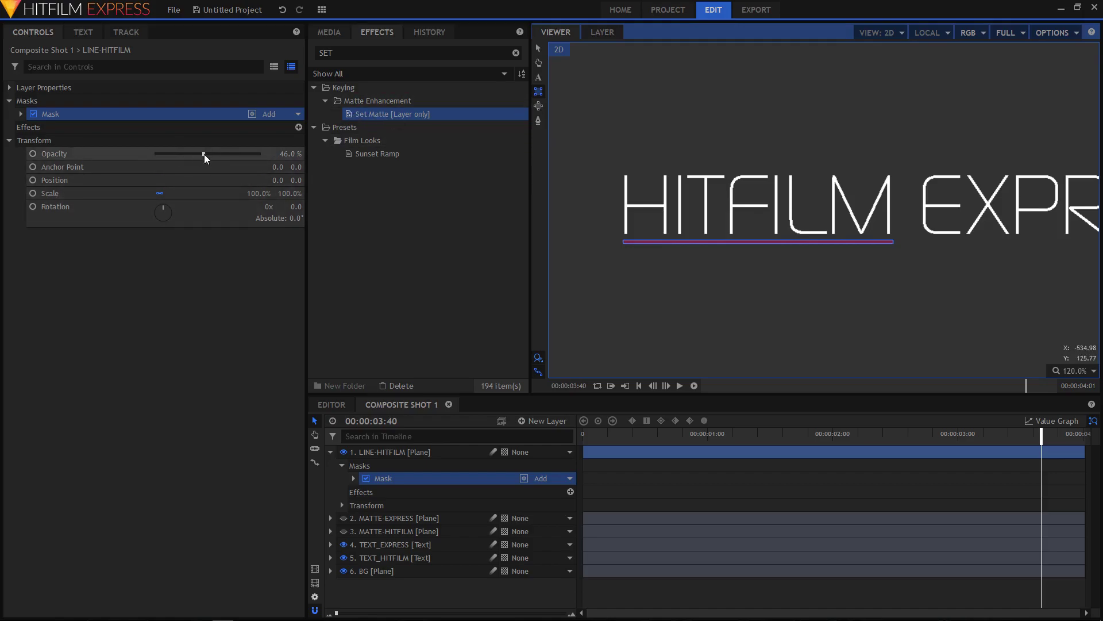
# Set LINE-HITFILM's opacity to 100% and its Position Y to -20 to lower the line below the word.
pyautogui.moveTo(205, 154); pyautogui.dragTo(287, 162)
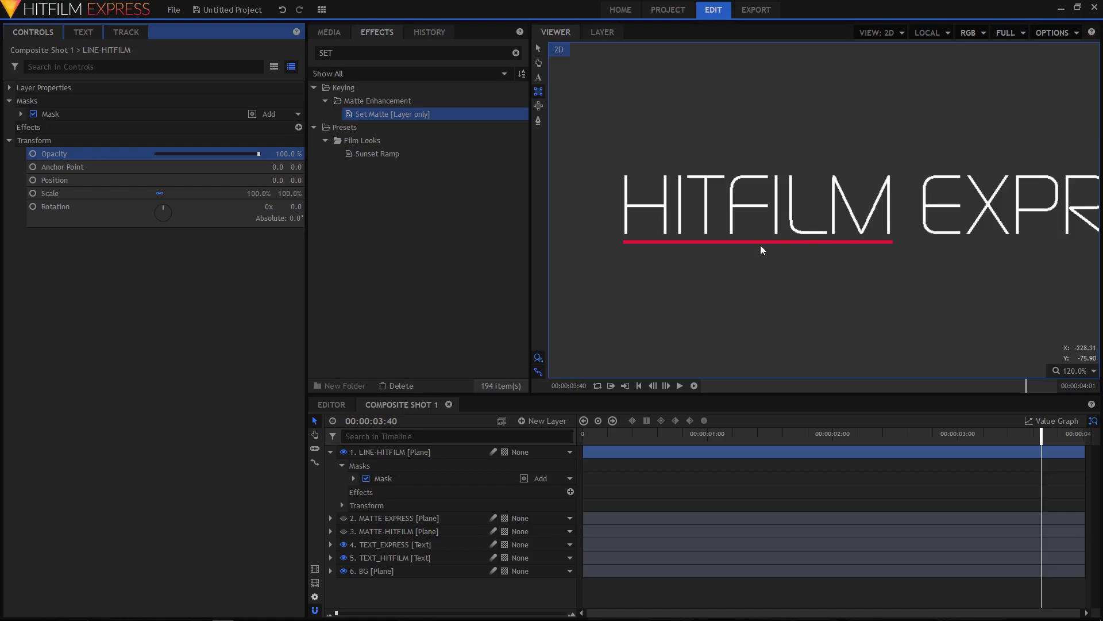
pyautogui.click(331, 452)
pyautogui.click(395, 454)
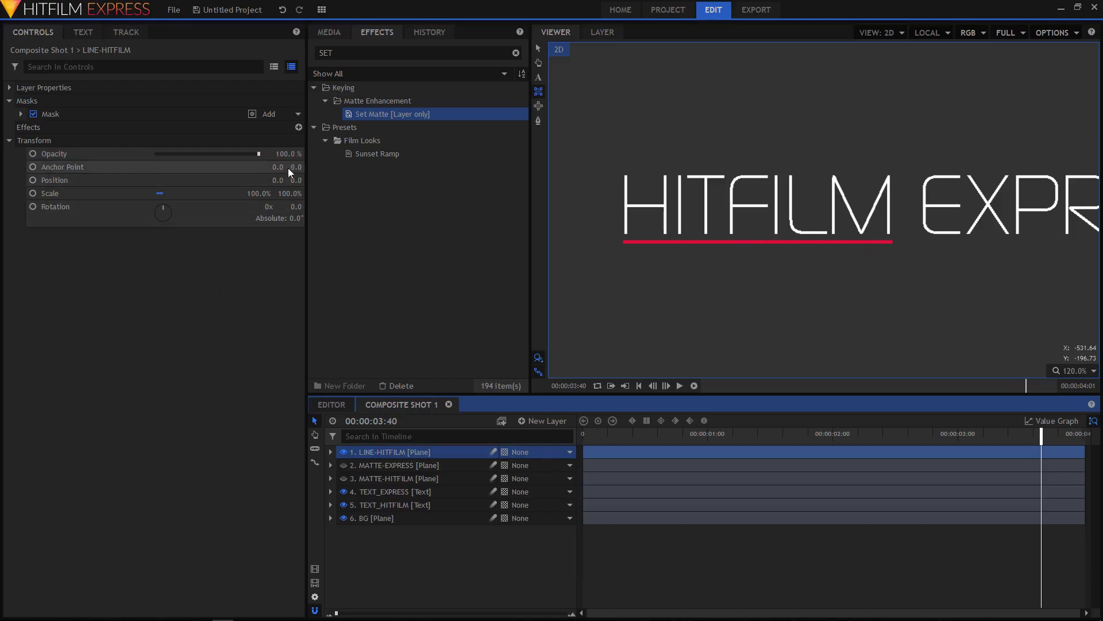
pyautogui.moveTo(295, 181); pyautogui.dragTo(276, 182)
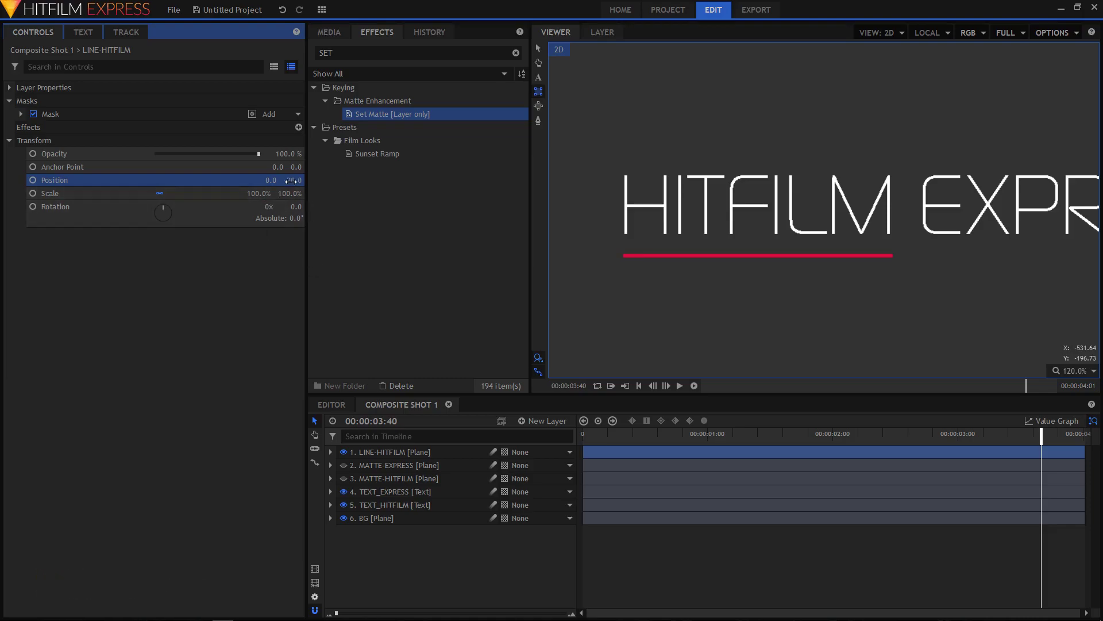
# Duplicate the LINE-HITFILM layer and set the lower copy's Position X to 436 so it starts under the word EXPRESS.
pyautogui.click(384, 460)
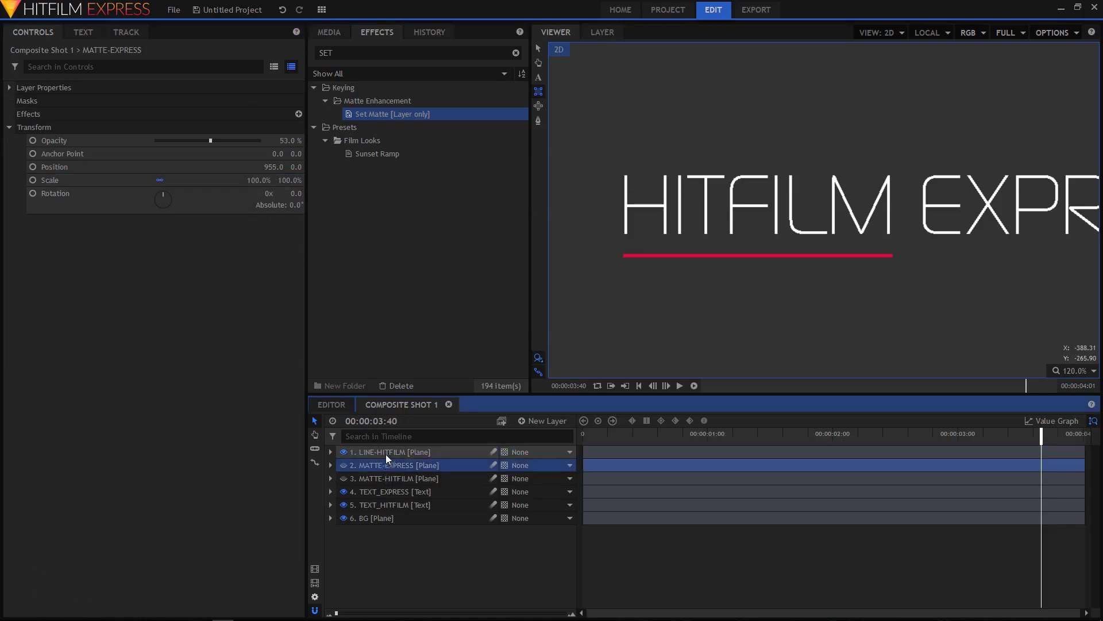
pyautogui.click(383, 452)
pyautogui.rightClick(384, 452)
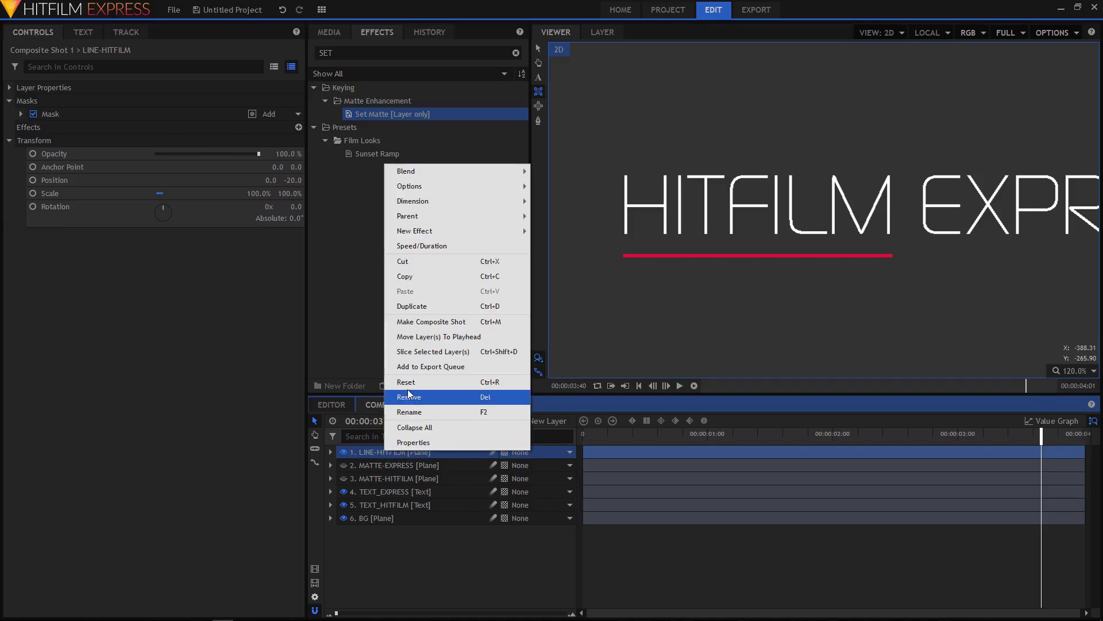
pyautogui.click(408, 307)
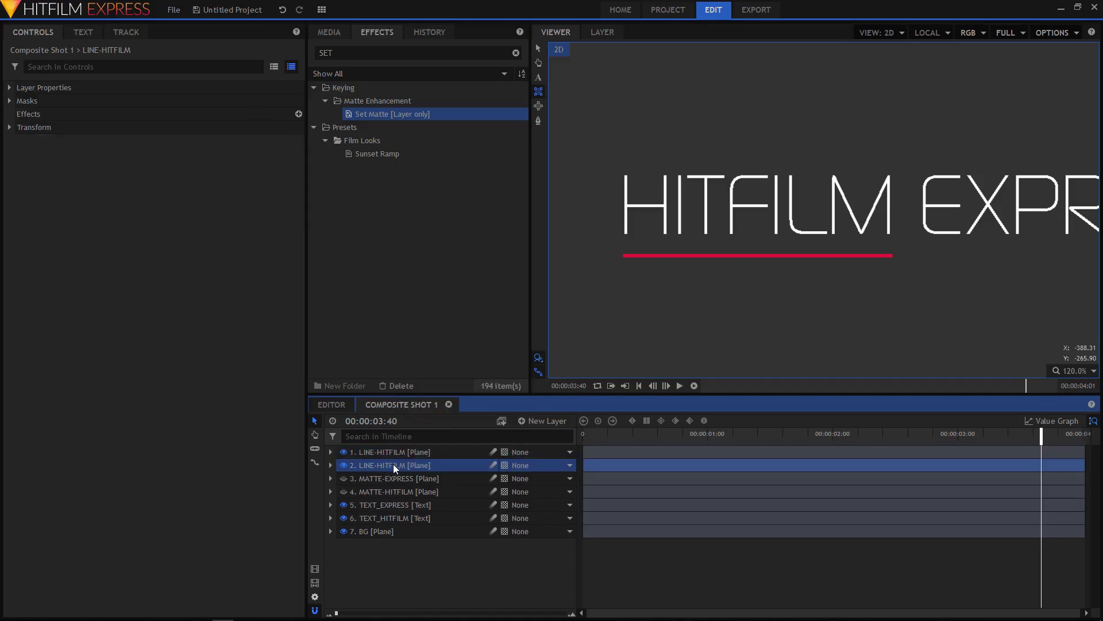
pyautogui.click(331, 465)
pyautogui.click(342, 505)
pyautogui.scroll(-2, 402, 503)
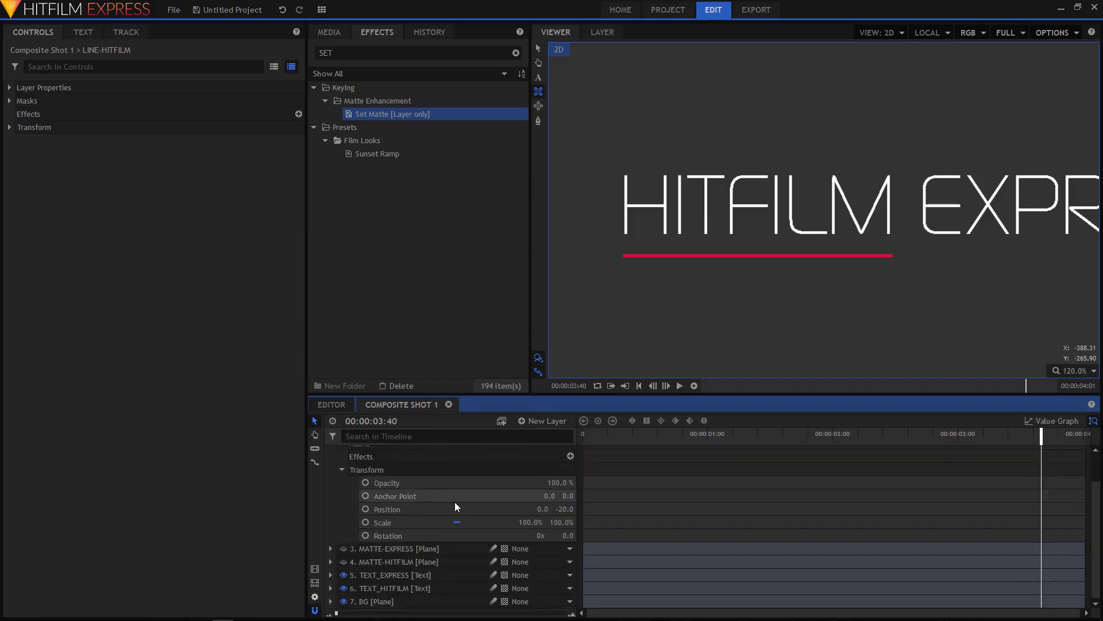
pyautogui.moveTo(553, 510); pyautogui.dragTo(644, 510)
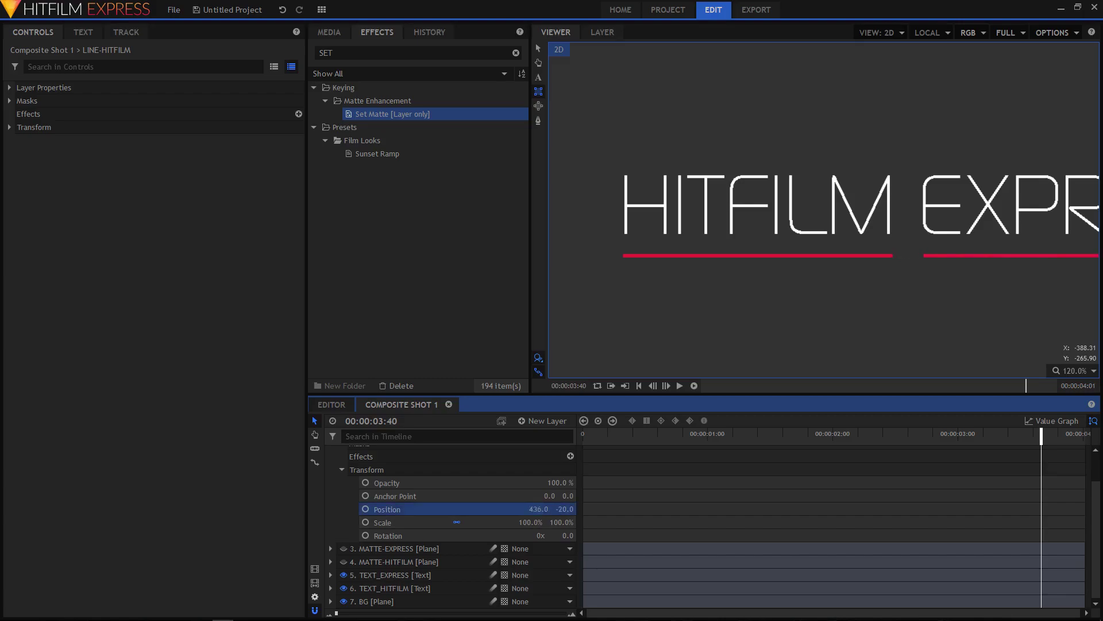
# Stretch the copied line's horizontal Scale to 119% and set its Position X to 519 so it underlines the whole word EXPRESS.
pyautogui.moveTo(874, 315); pyautogui.dragTo(578, 309)
pyautogui.press('r')
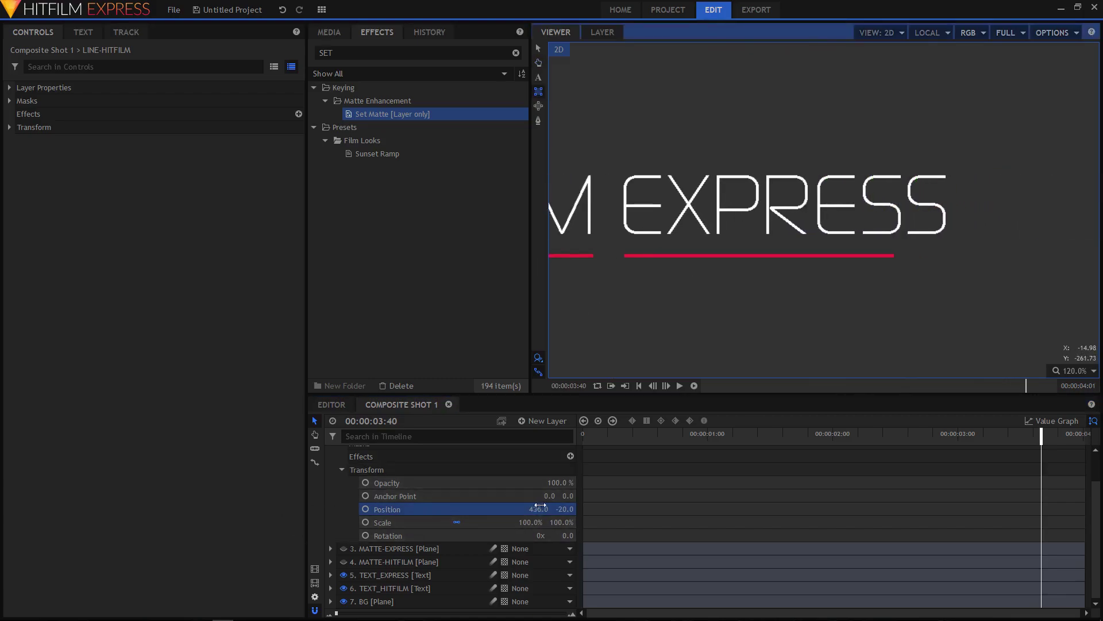
pyautogui.moveTo(538, 509); pyautogui.dragTo(552, 509)
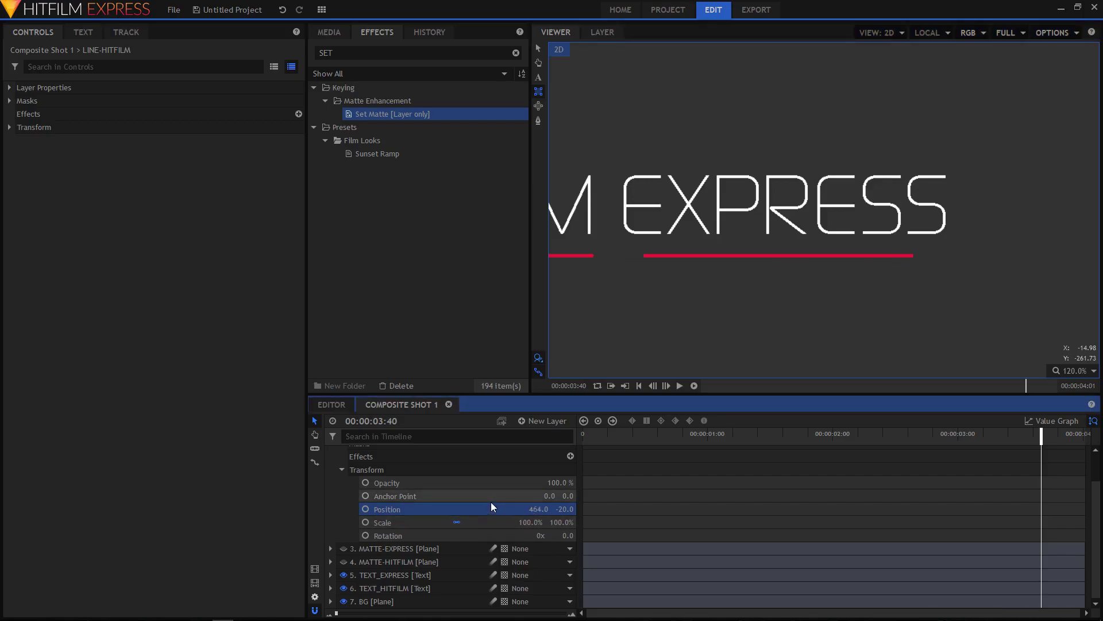
pyautogui.click(458, 522)
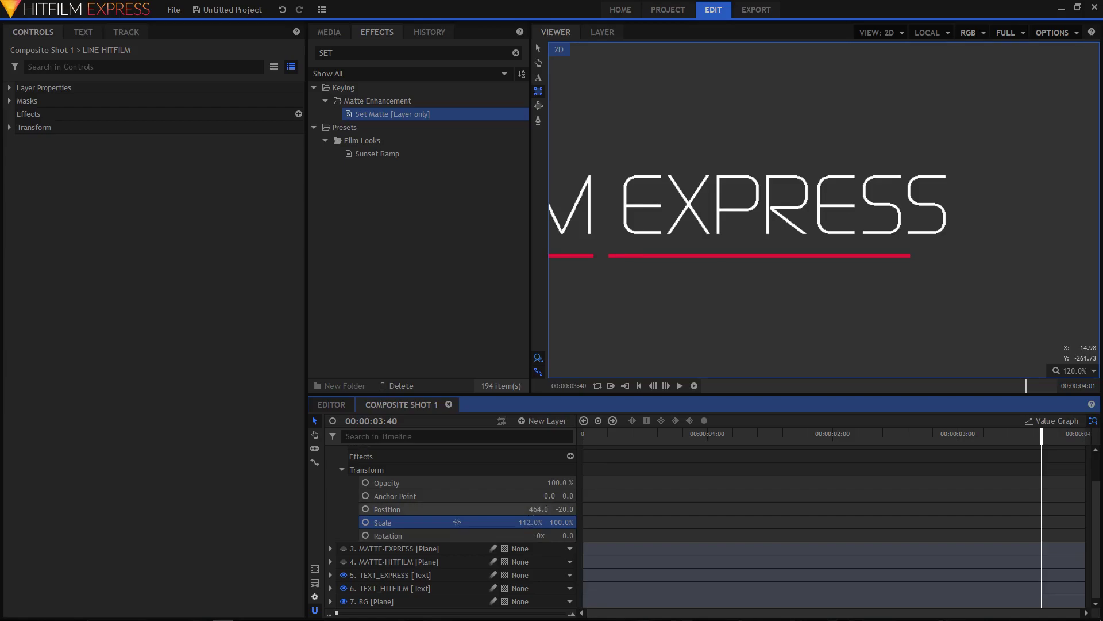
pyautogui.moveTo(539, 509); pyautogui.dragTo(542, 509)
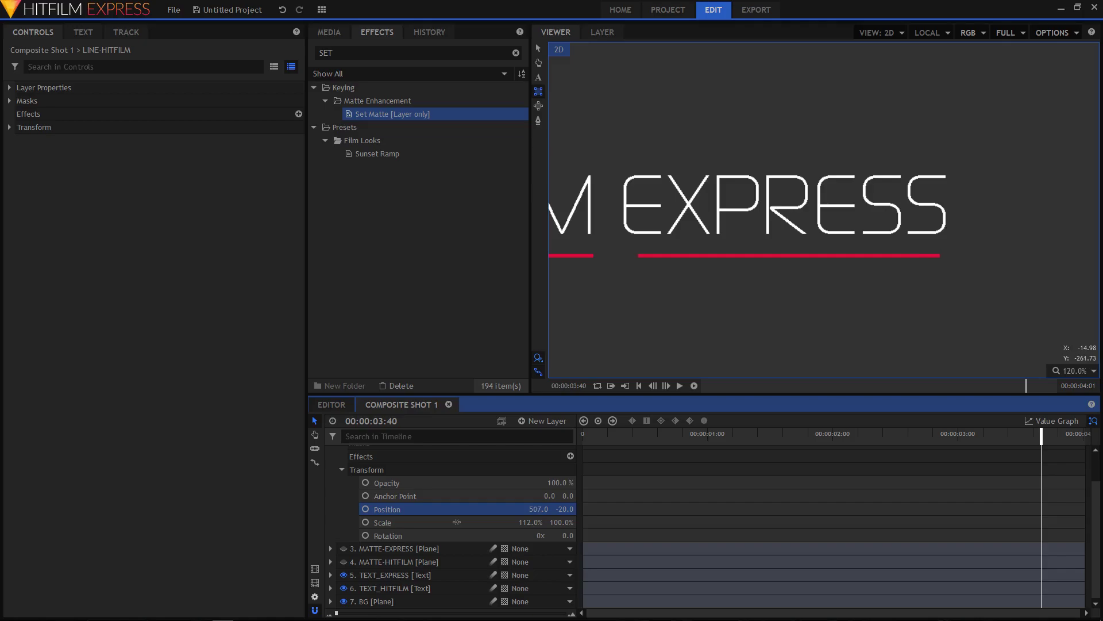
pyautogui.moveTo(535, 517); pyautogui.dragTo(534, 517)
pyautogui.moveTo(457, 522); pyautogui.dragTo(460, 522)
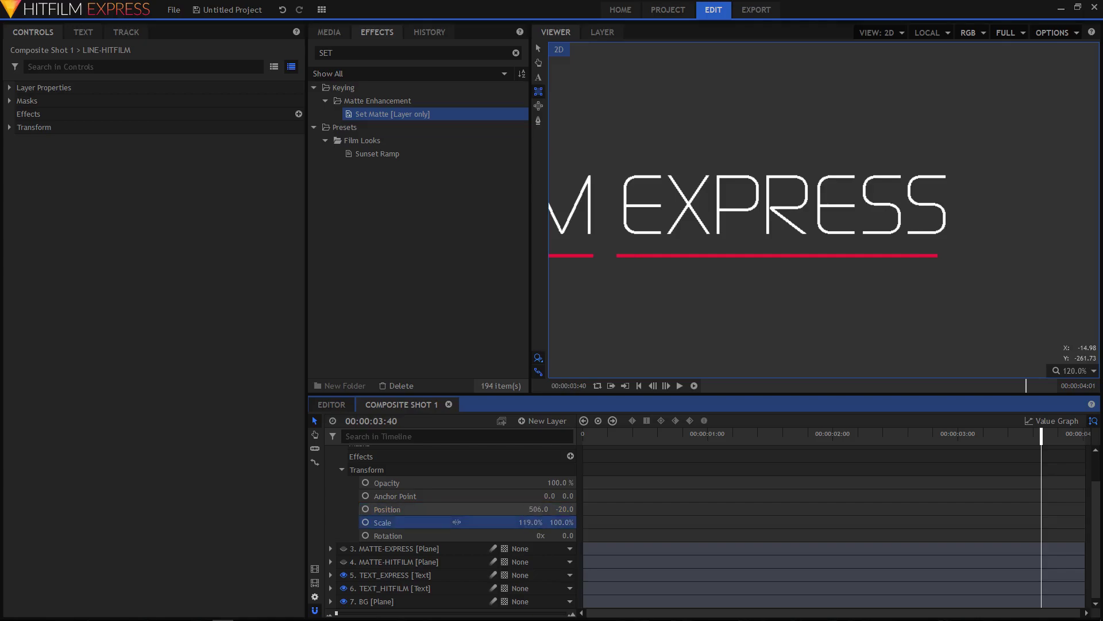
pyautogui.moveTo(537, 508); pyautogui.dragTo(541, 509)
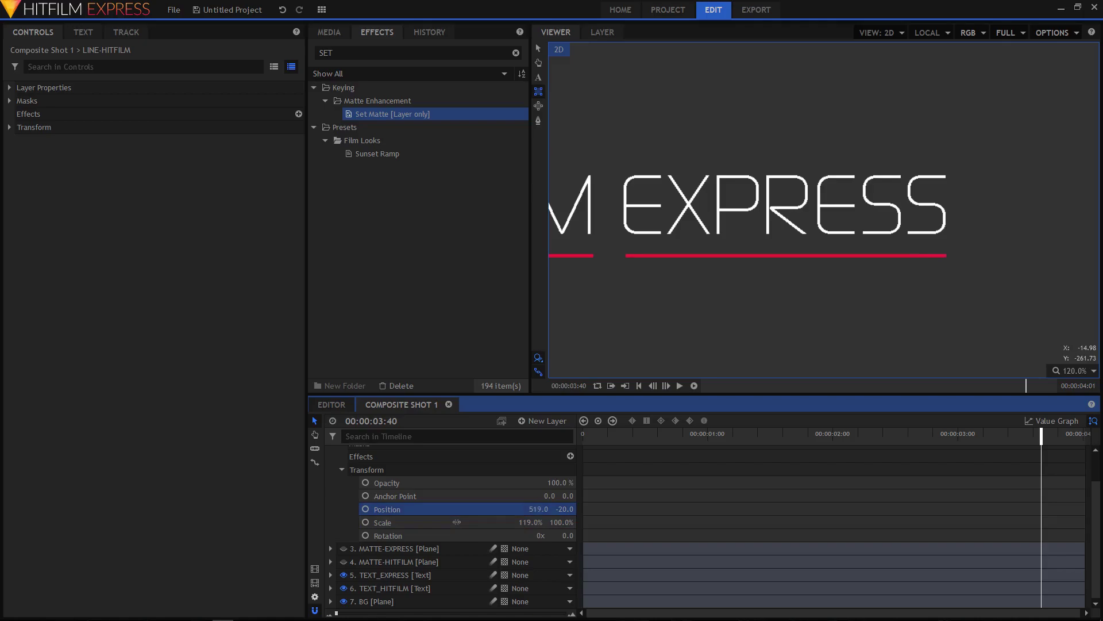
# Rename the copied line layer as LINE-EXPRESS and collapse its properties in the timeline.
pyautogui.click(342, 470)
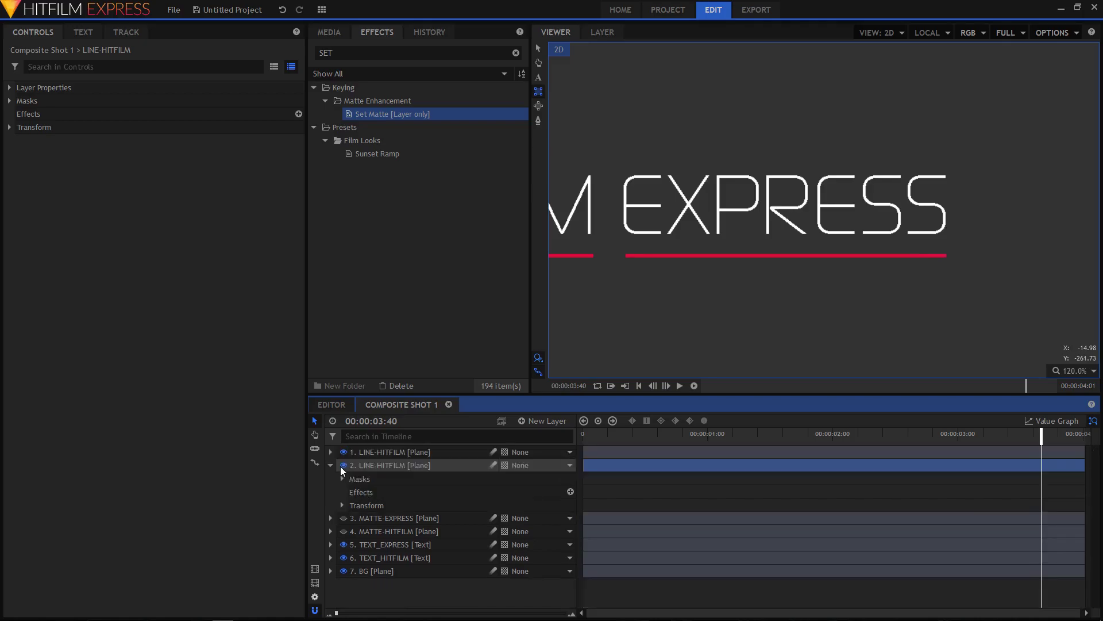
pyautogui.rightClick(376, 466)
pyautogui.click(396, 445)
pyautogui.moveTo(398, 465); pyautogui.dragTo(370, 466)
pyautogui.write('E-E')
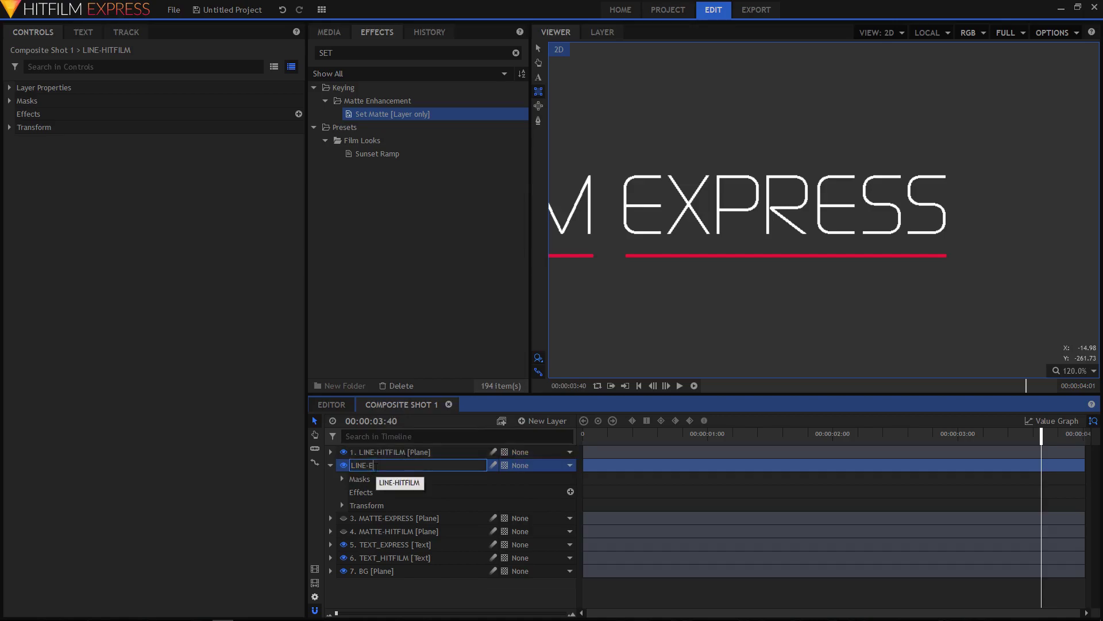
pyautogui.write('XPRESS')
pyautogui.press('Return')
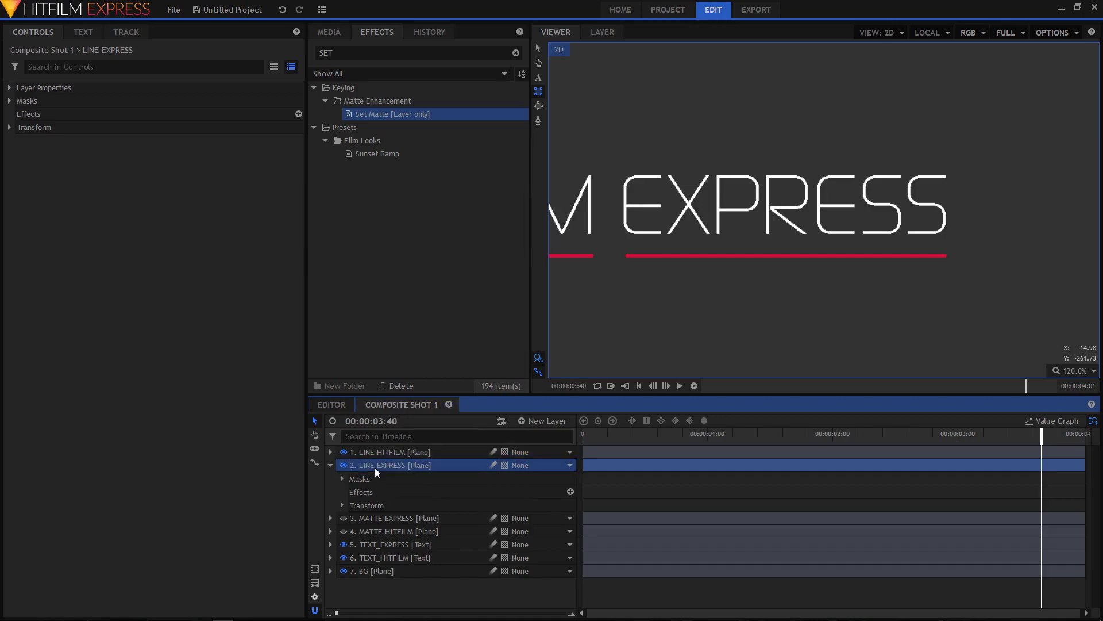
pyautogui.click(330, 464)
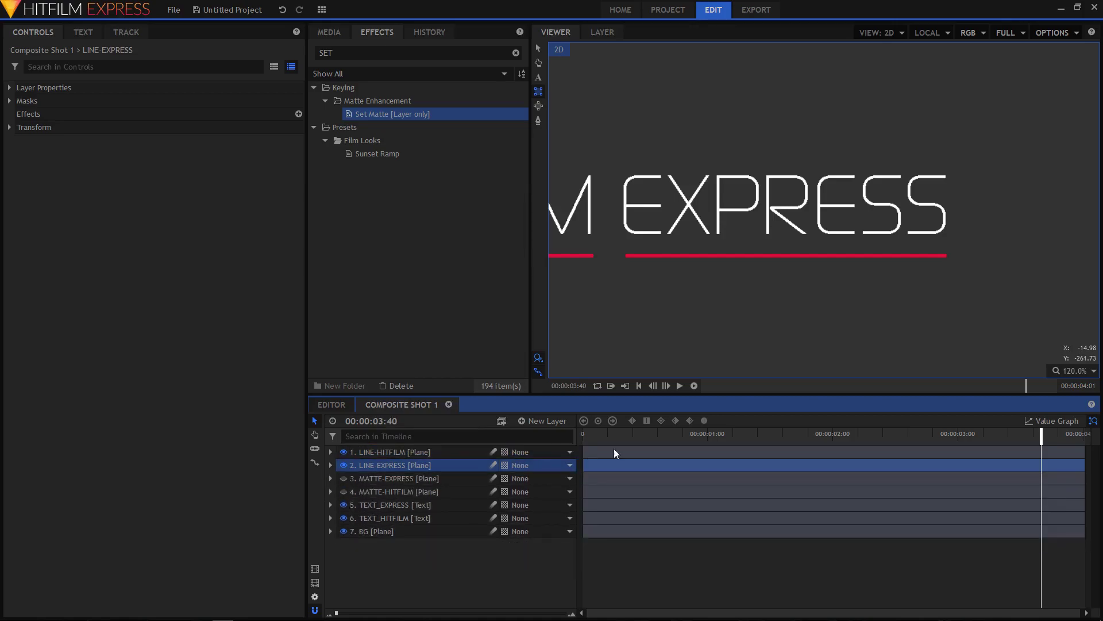
# Scale the viewer to fit and preview the title animation with both lines from the first frame.
pyautogui.moveTo(608, 433); pyautogui.dragTo(582, 434)
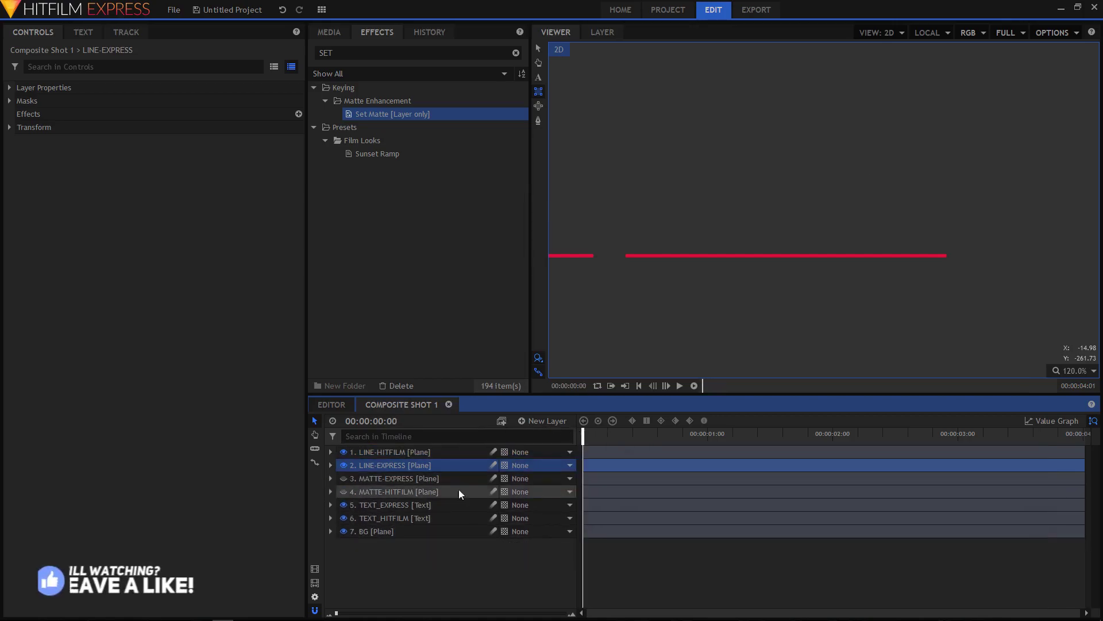
pyautogui.click(1073, 371)
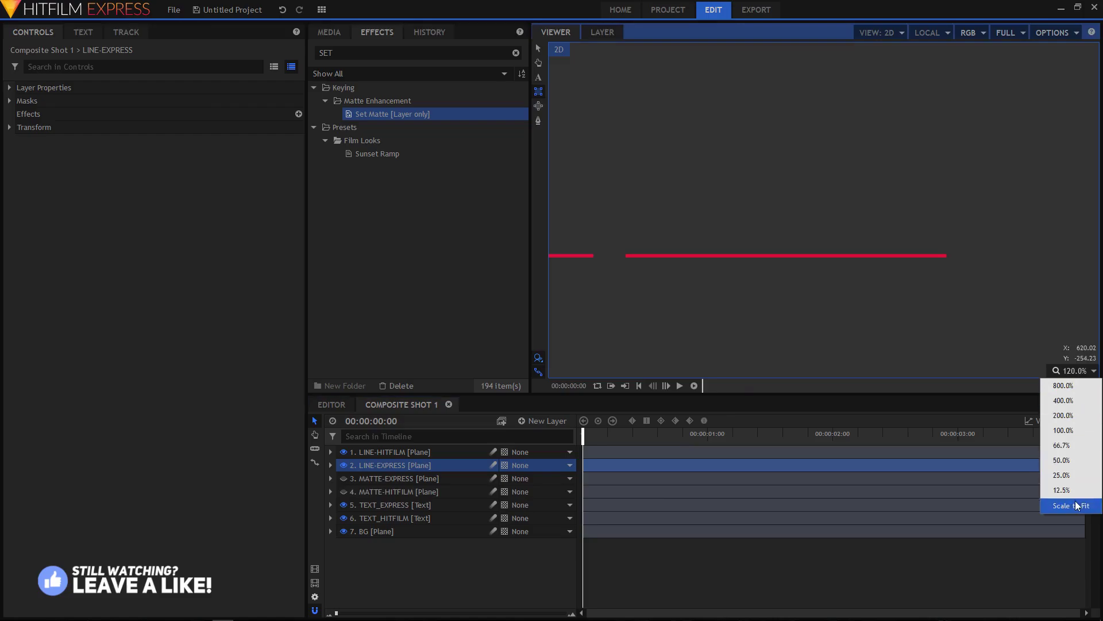
pyautogui.click(1076, 504)
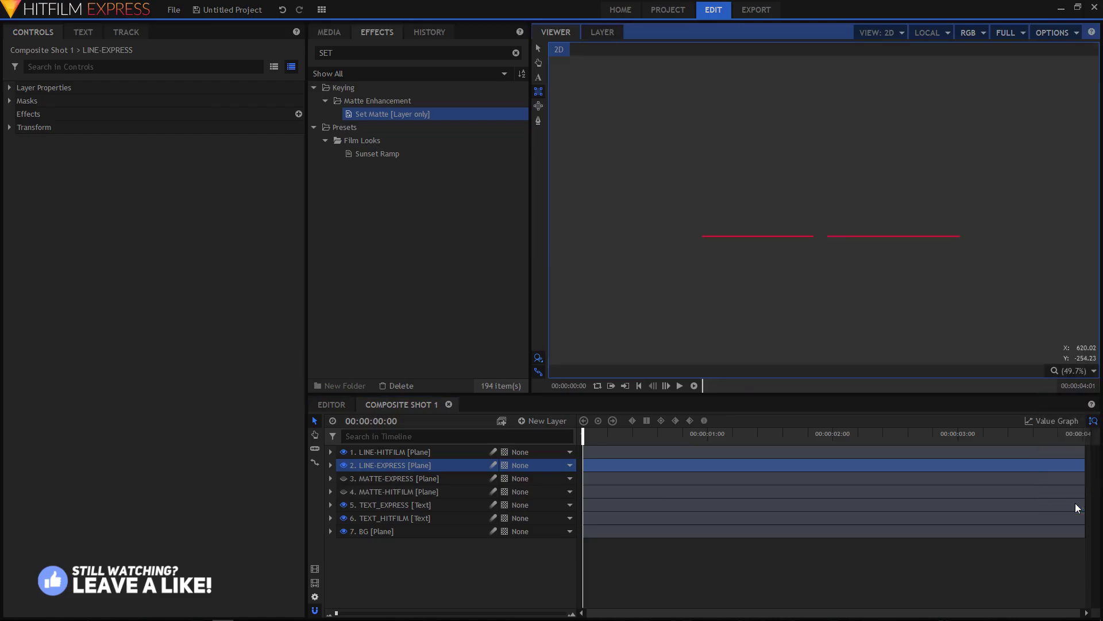
pyautogui.click(680, 385)
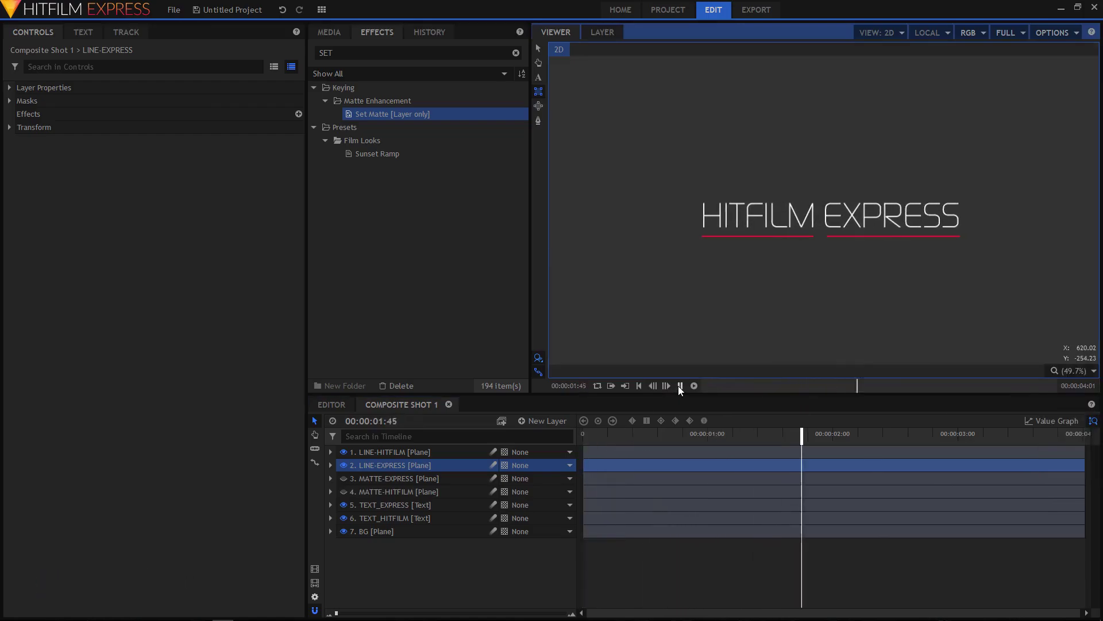
pyautogui.click(679, 385)
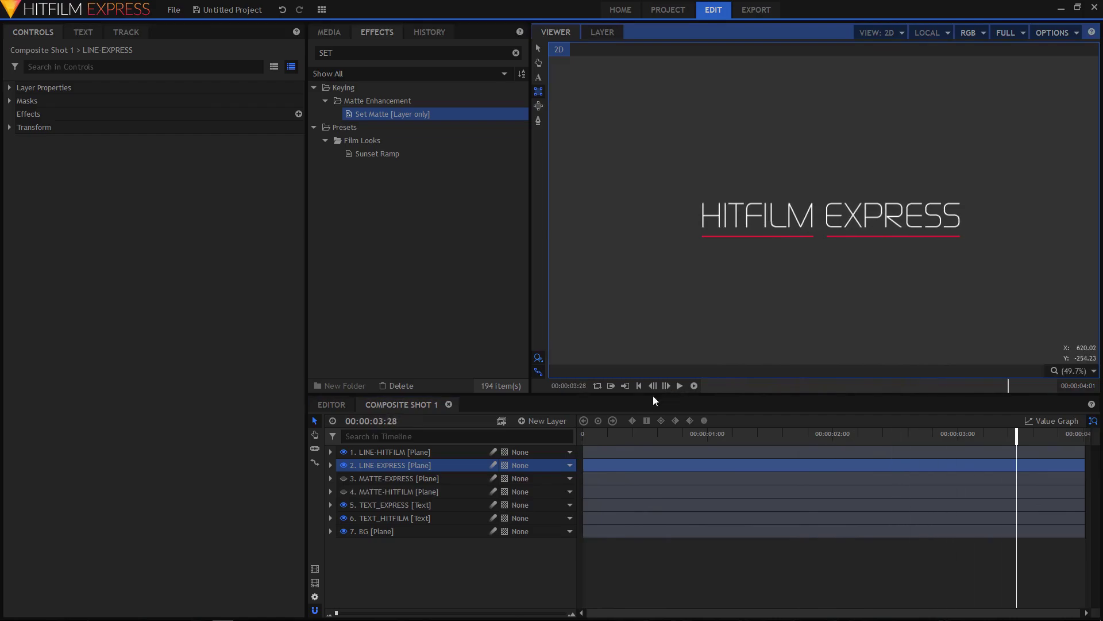
# Parent the LINE-HITFILM layer to TEXT_HITFILM so the line follows its word.
pyautogui.click(389, 451)
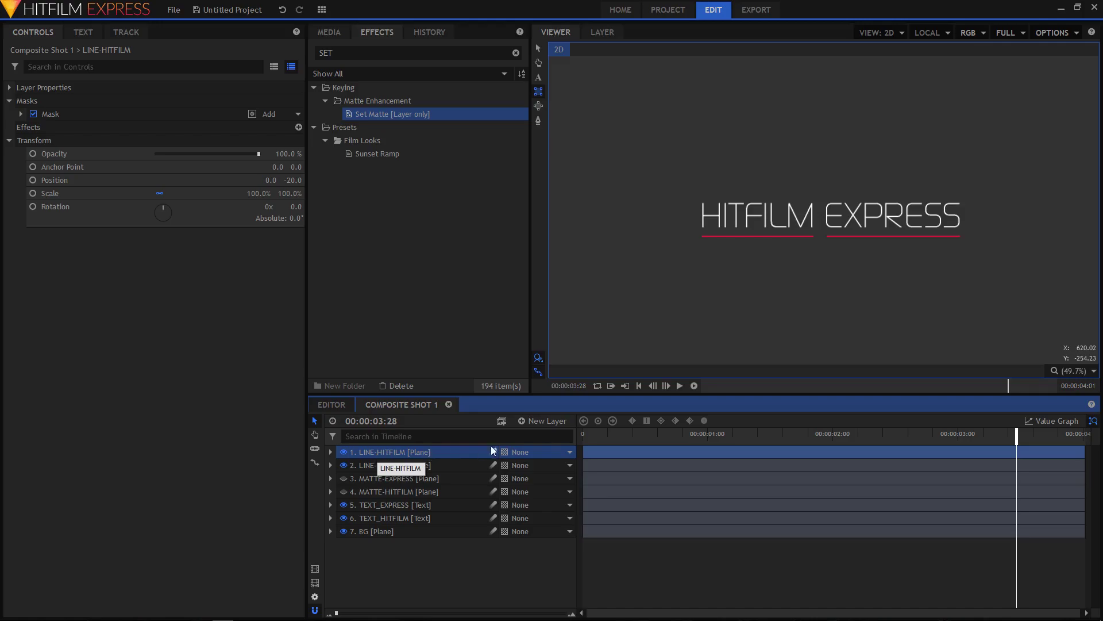
pyautogui.click(555, 454)
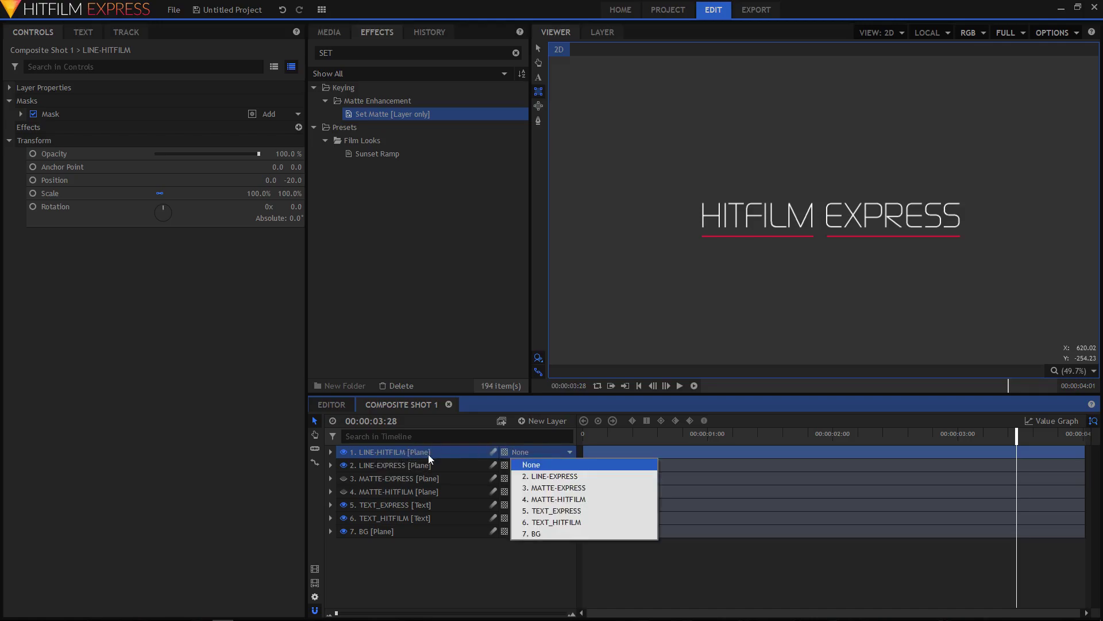
pyautogui.click(370, 452)
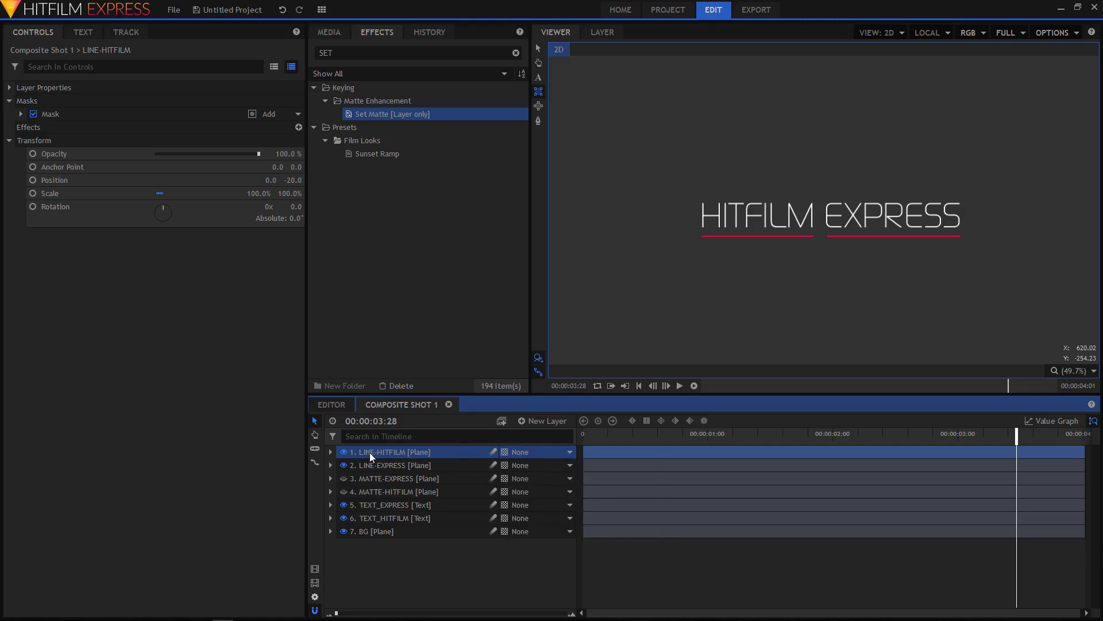
pyautogui.click(508, 454)
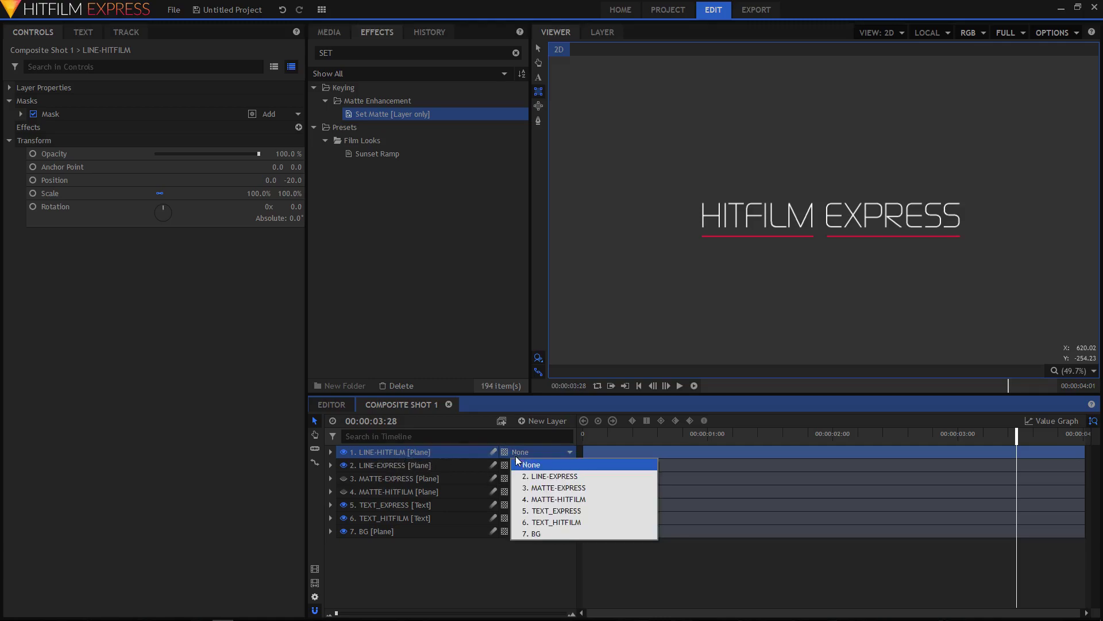
pyautogui.click(558, 524)
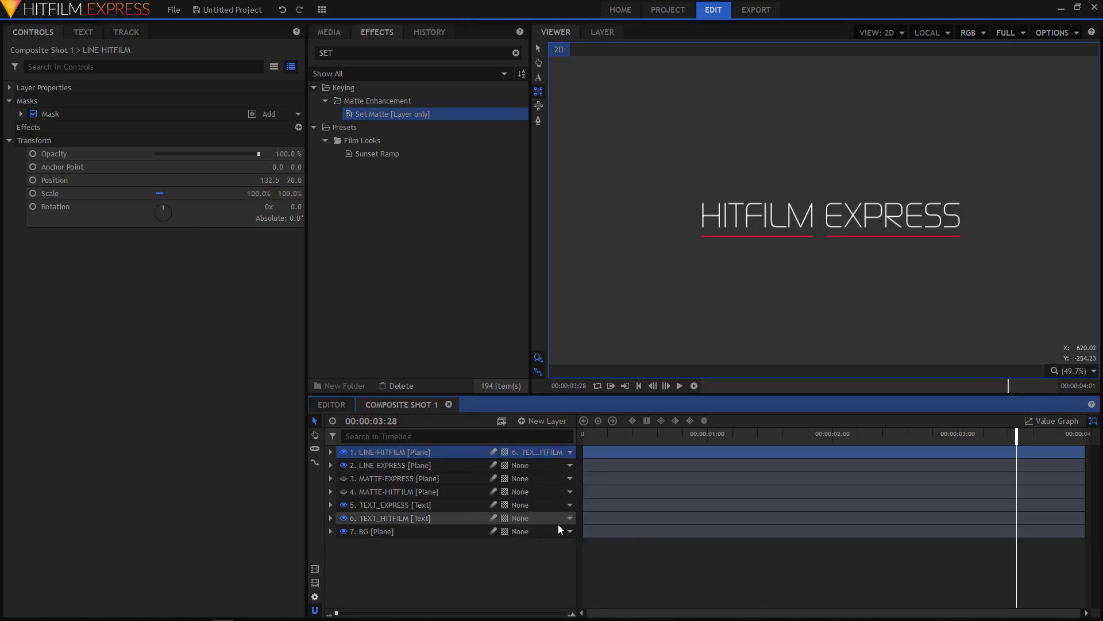
# Parent the LINE-EXPRESS layer to TEXT_EXPRESS so the line follows its word.
pyautogui.click(392, 465)
pyautogui.click(528, 471)
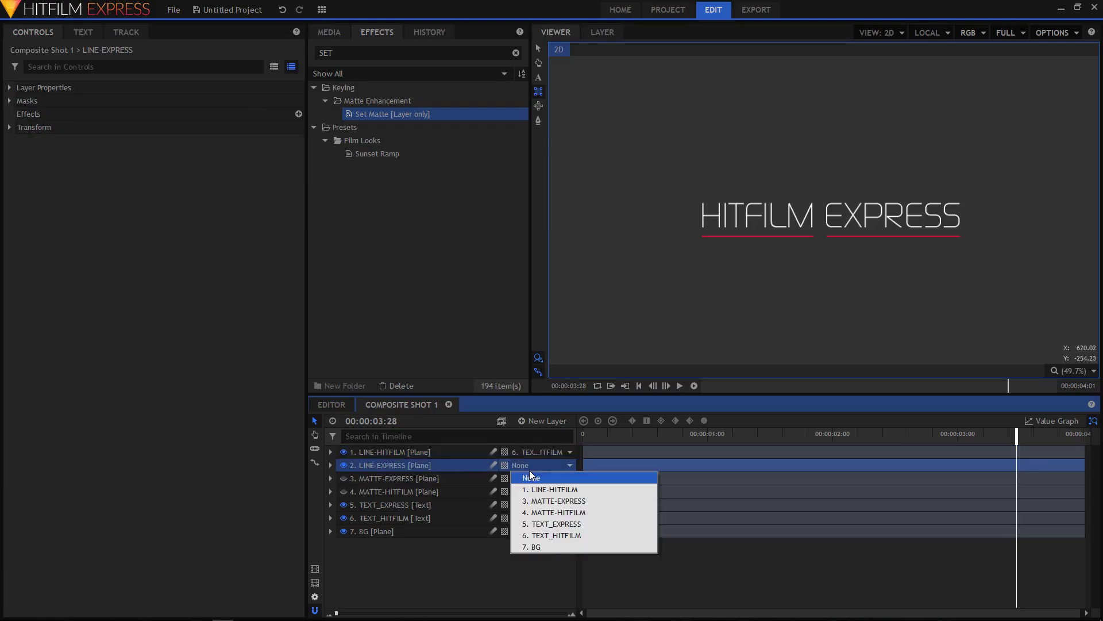
pyautogui.click(557, 526)
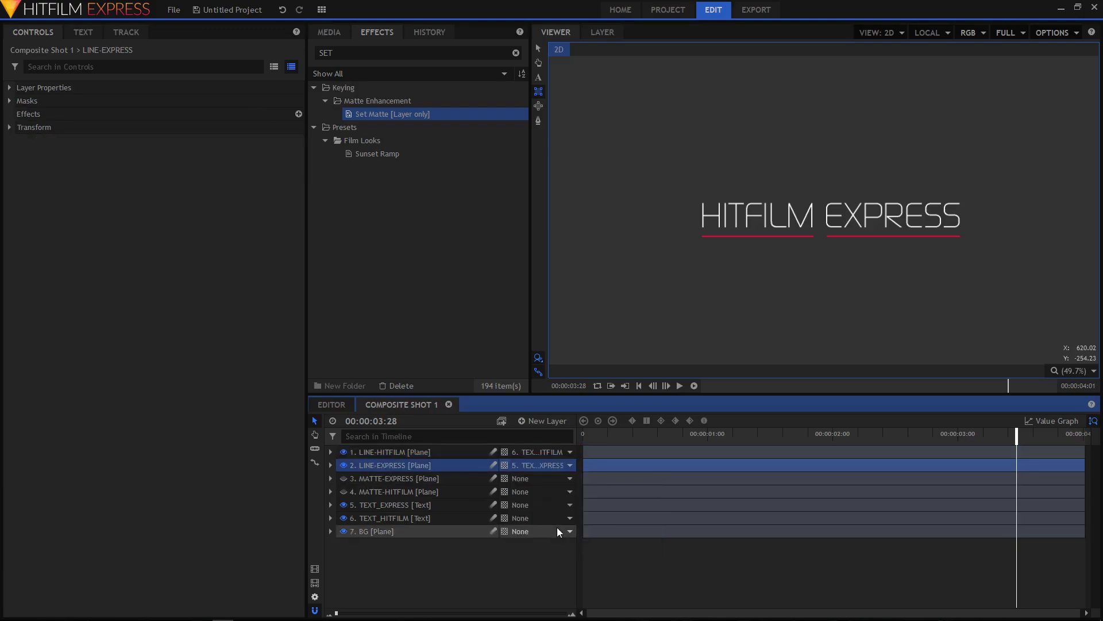
# Play the composite from the first frame and scrub through it to check how the parented lines move.
pyautogui.moveTo(610, 440); pyautogui.dragTo(584, 440)
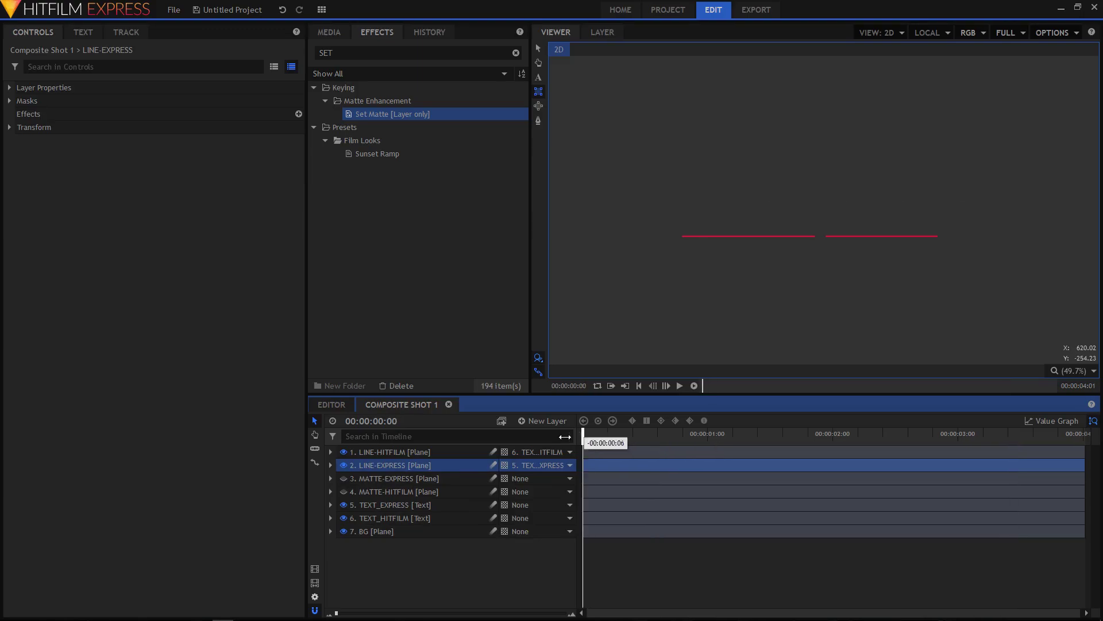
pyautogui.click(679, 386)
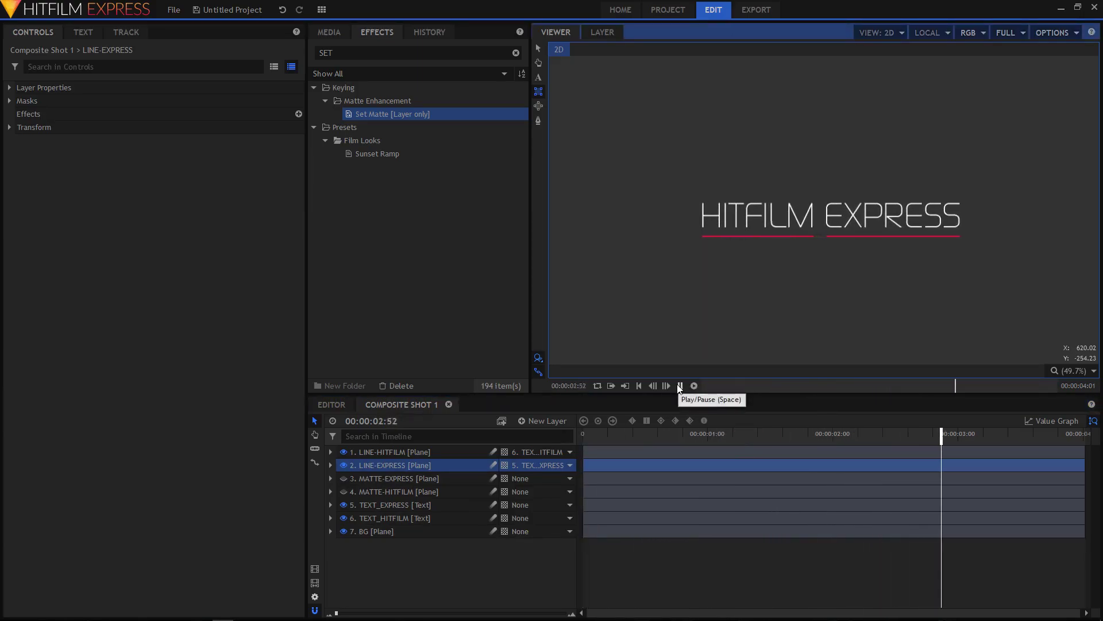
pyautogui.moveTo(658, 435); pyautogui.dragTo(785, 438)
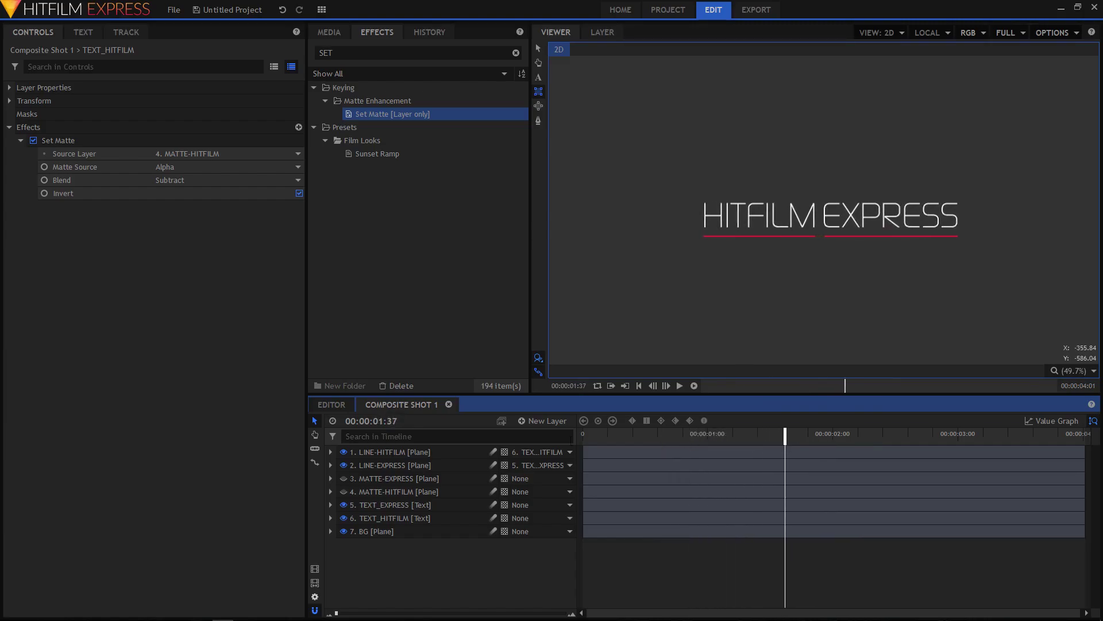
# Copy the Set Matte effect from the TEXT_EXPRESS layer and collapse the layer's properties.
pyautogui.click(378, 504)
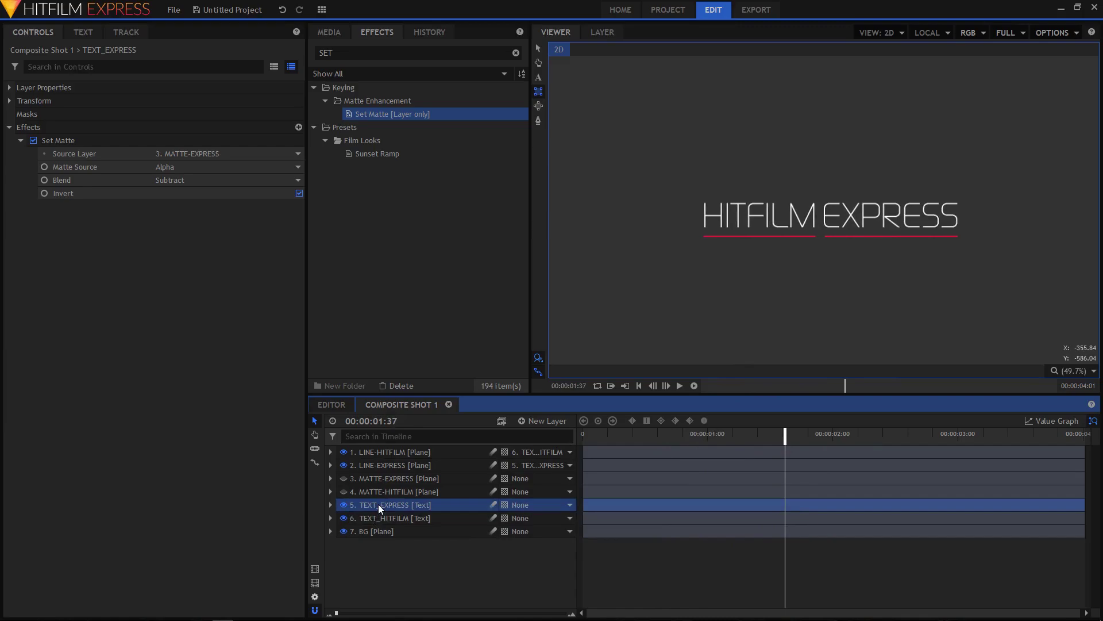
pyautogui.click(331, 505)
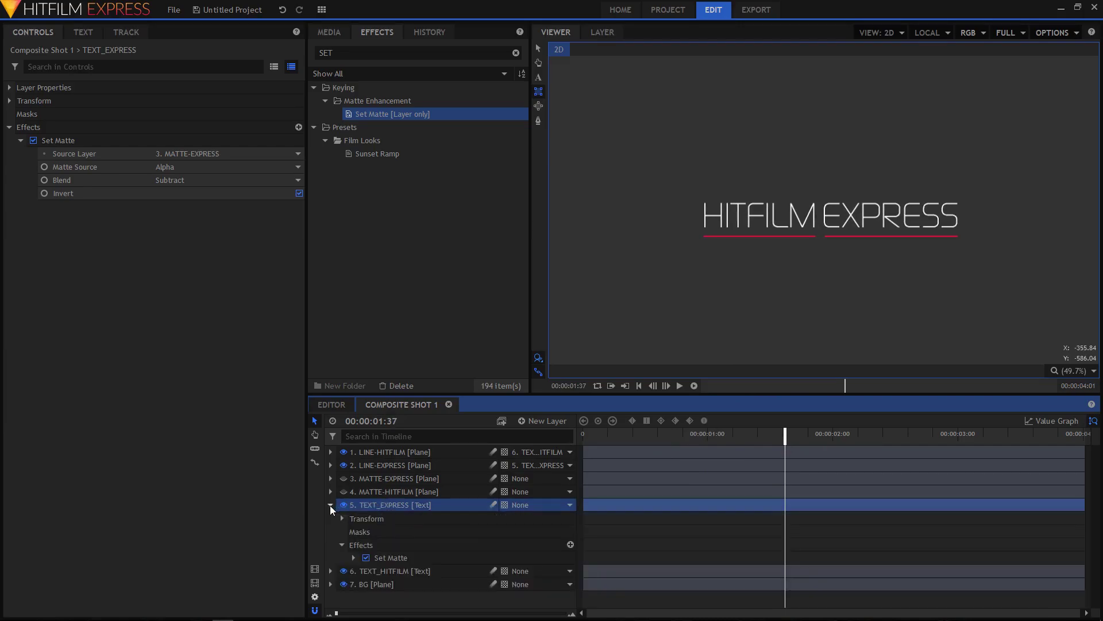
pyautogui.click(342, 544)
pyautogui.click(372, 544)
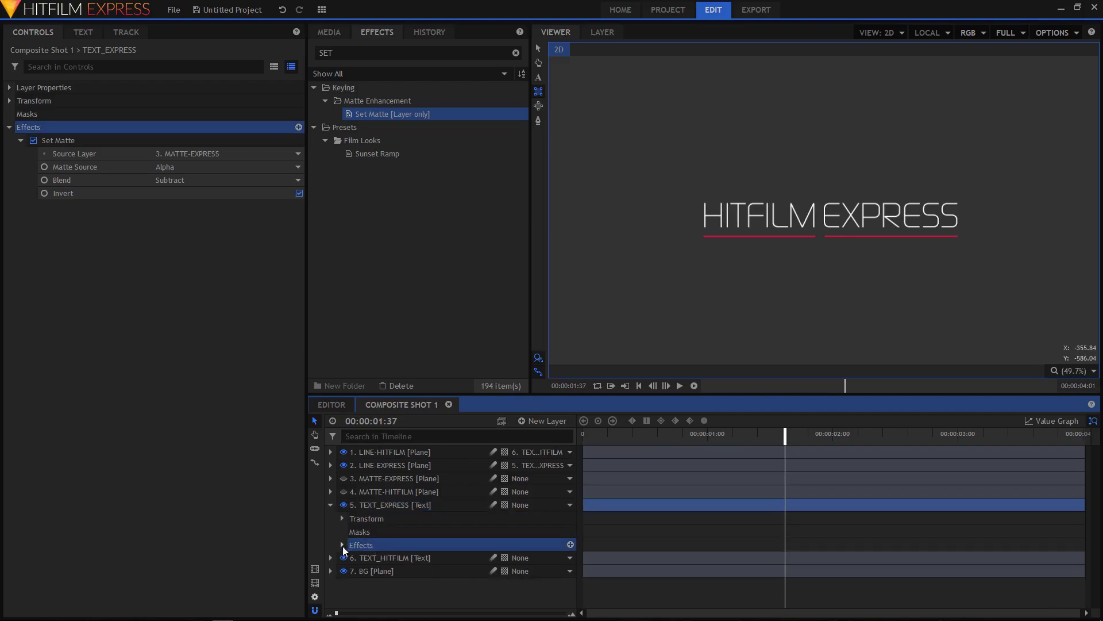
pyautogui.click(343, 544)
pyautogui.click(394, 558)
pyautogui.rightClick(395, 557)
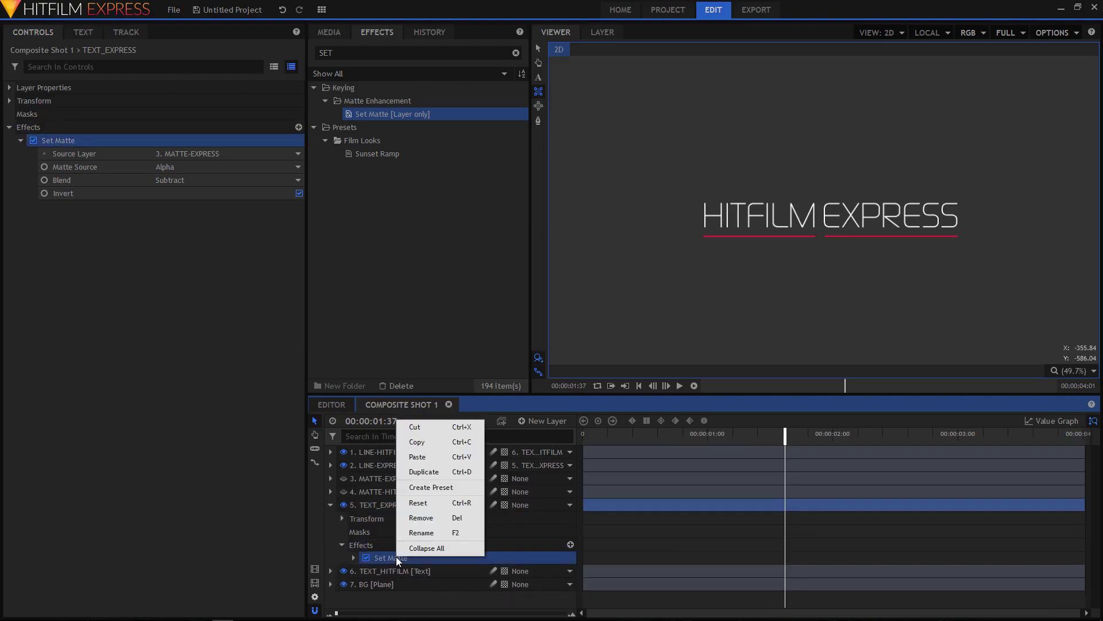
pyautogui.click(417, 442)
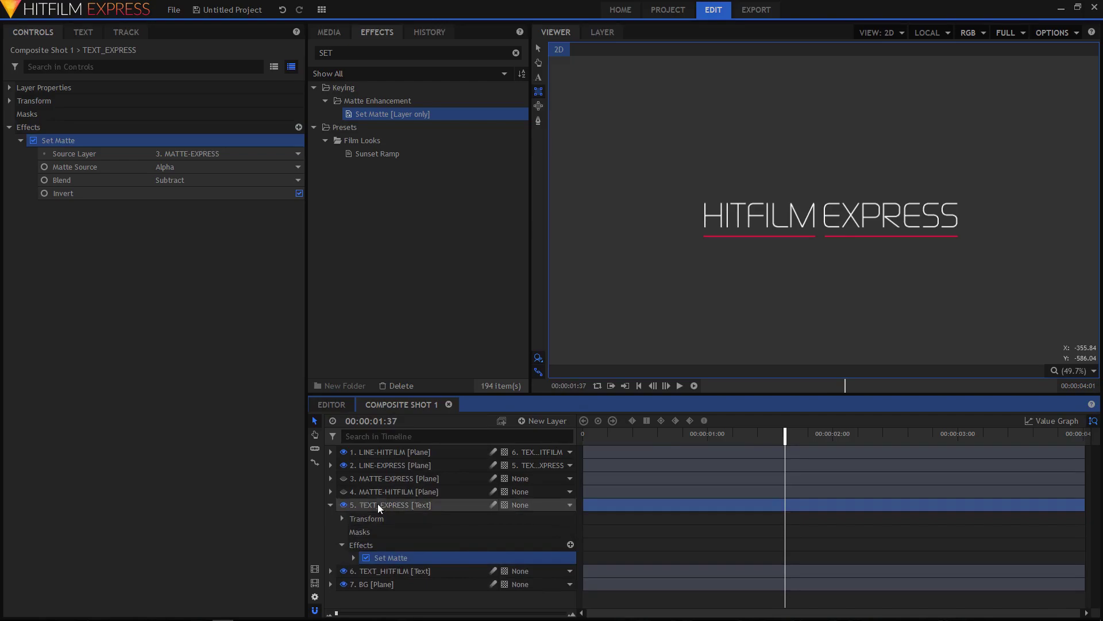
pyautogui.click(330, 505)
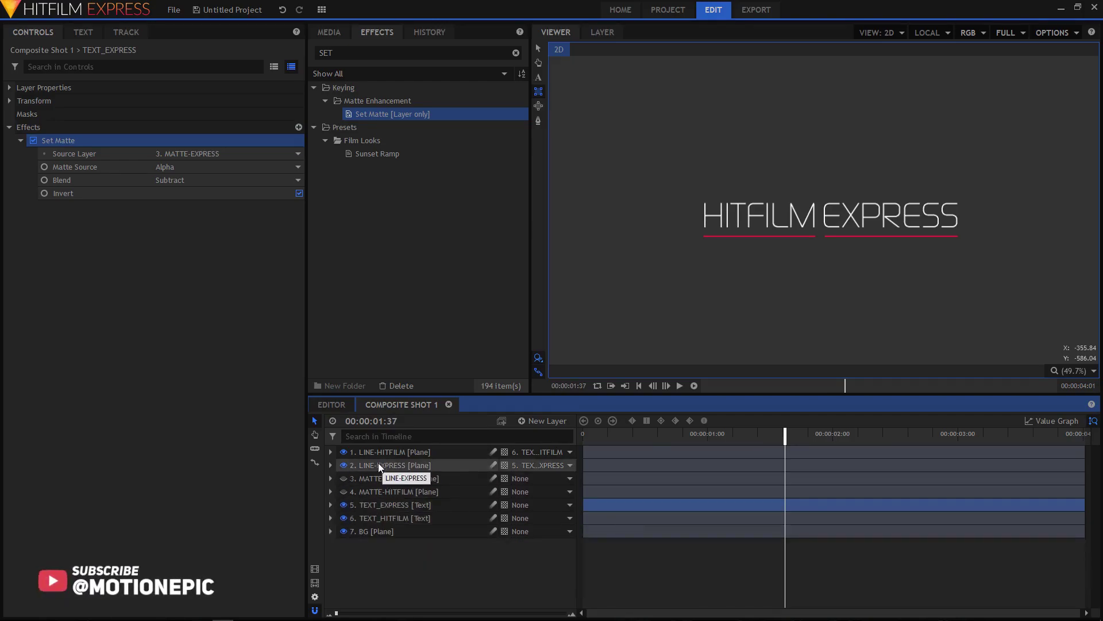
# Paste the copied Set Matte effect into the effects of the LINE-EXPRESS layer and collapse the layer.
pyautogui.click(330, 466)
pyautogui.click(365, 493)
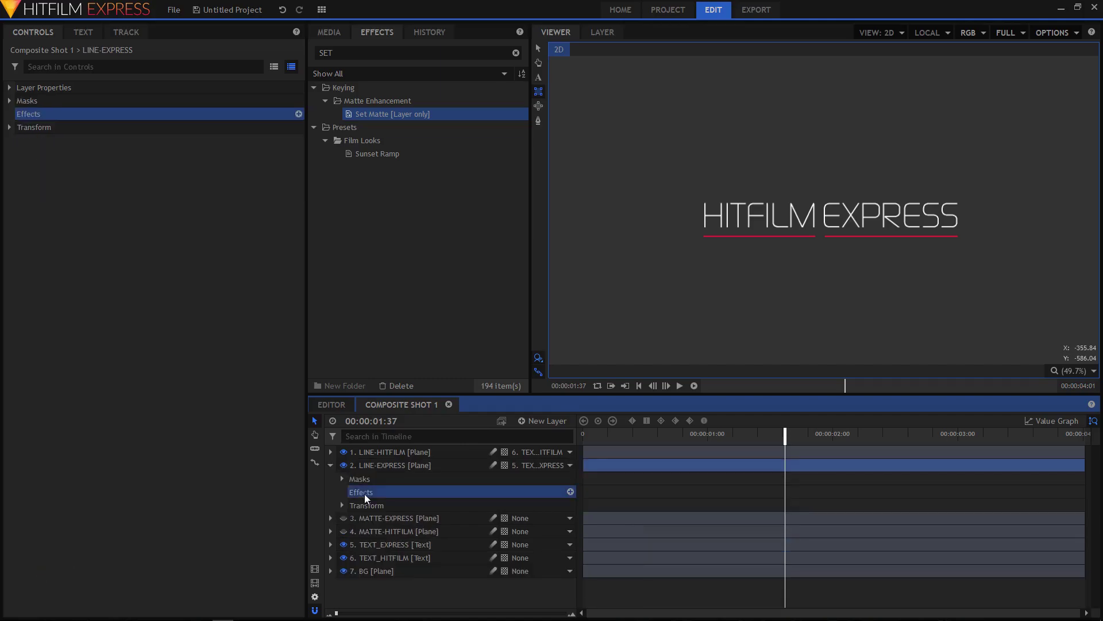
pyautogui.rightClick(366, 494)
pyautogui.click(388, 517)
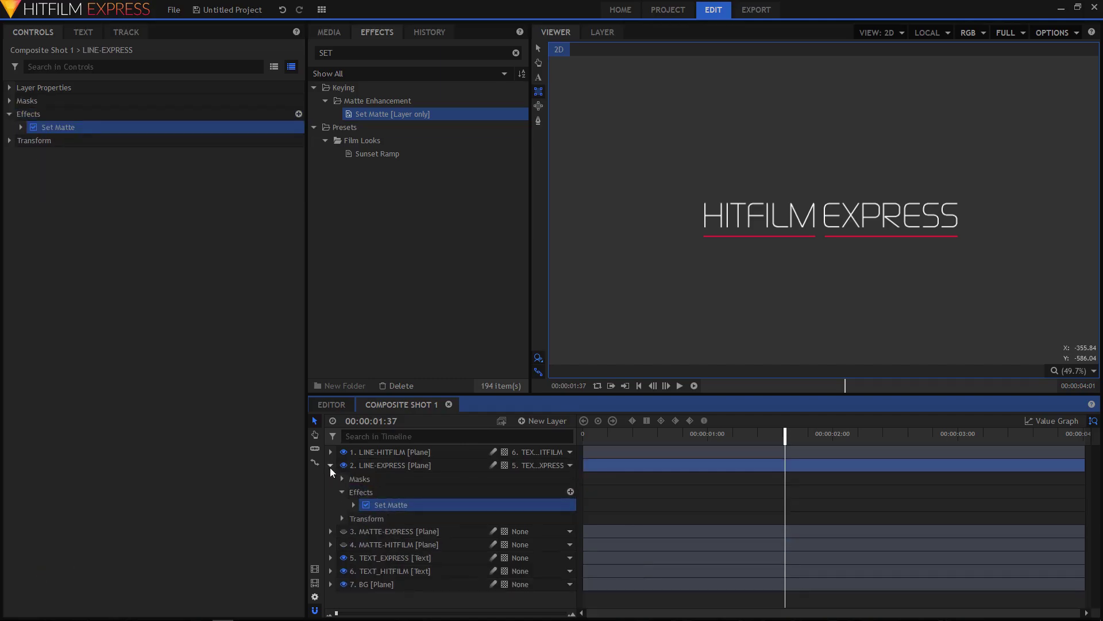
pyautogui.click(329, 466)
# Copy the Set Matte effect from the TEXT_HITFILM layer and collapse the layer's properties.
pyautogui.click(393, 518)
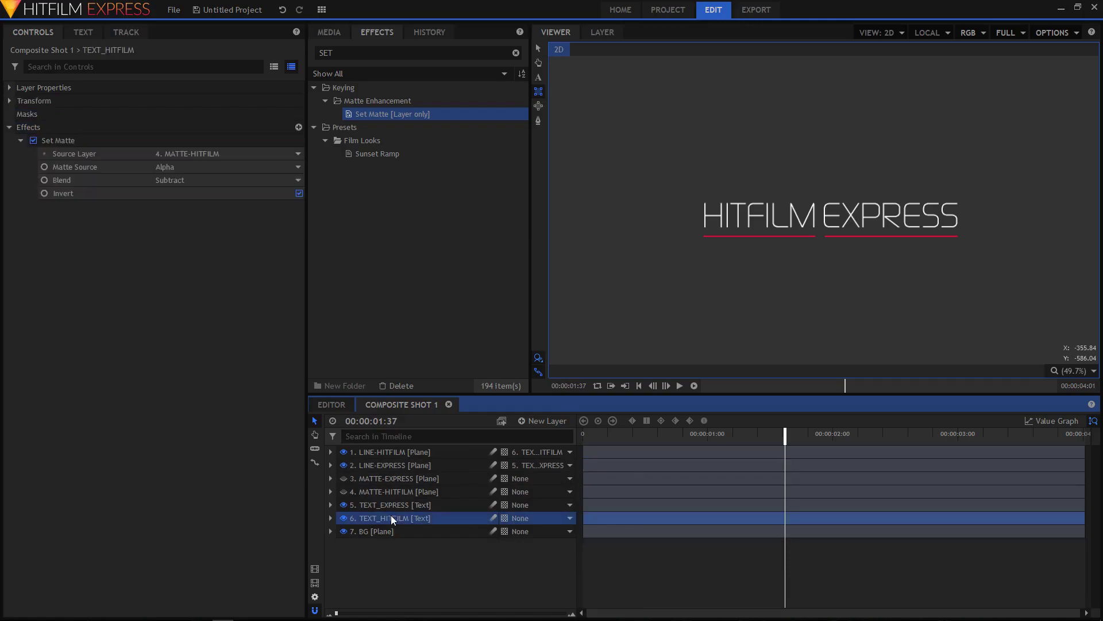
pyautogui.click(330, 518)
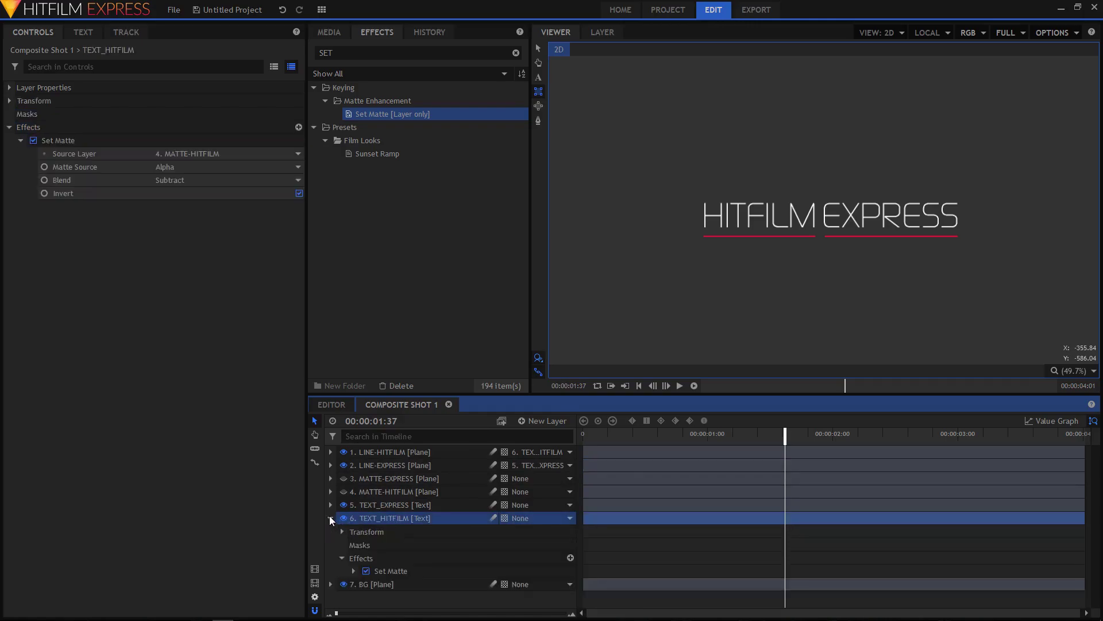
pyautogui.rightClick(388, 570)
pyautogui.click(410, 454)
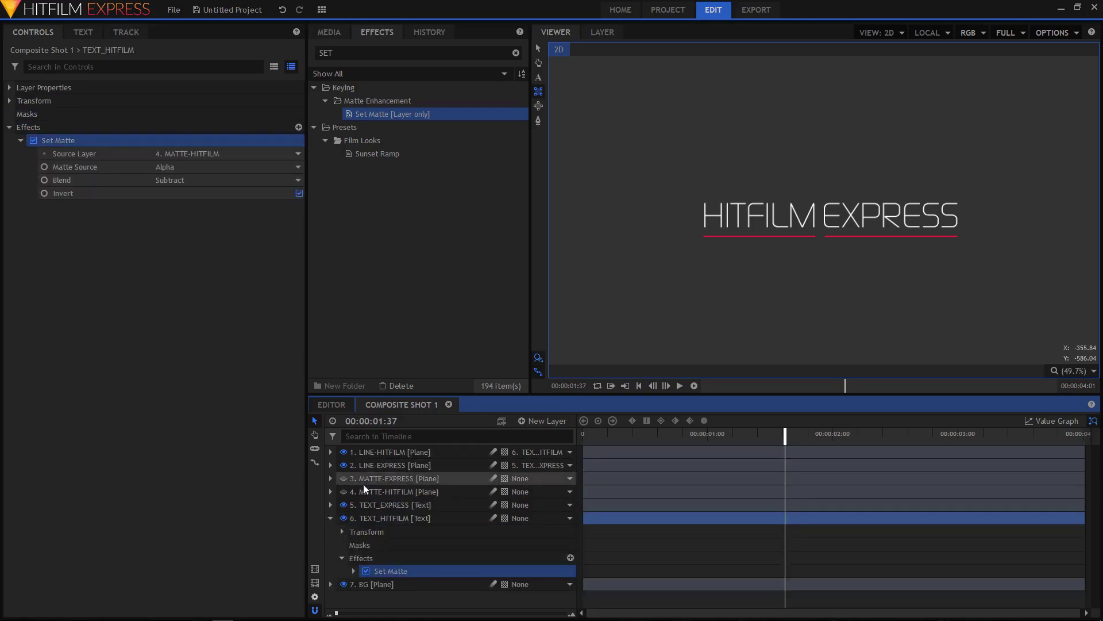
pyautogui.click(330, 518)
# Paste the copied Set Matte effect into the effects of the LINE-HITFILM layer and collapse the layer.
pyautogui.click(391, 452)
pyautogui.click(330, 453)
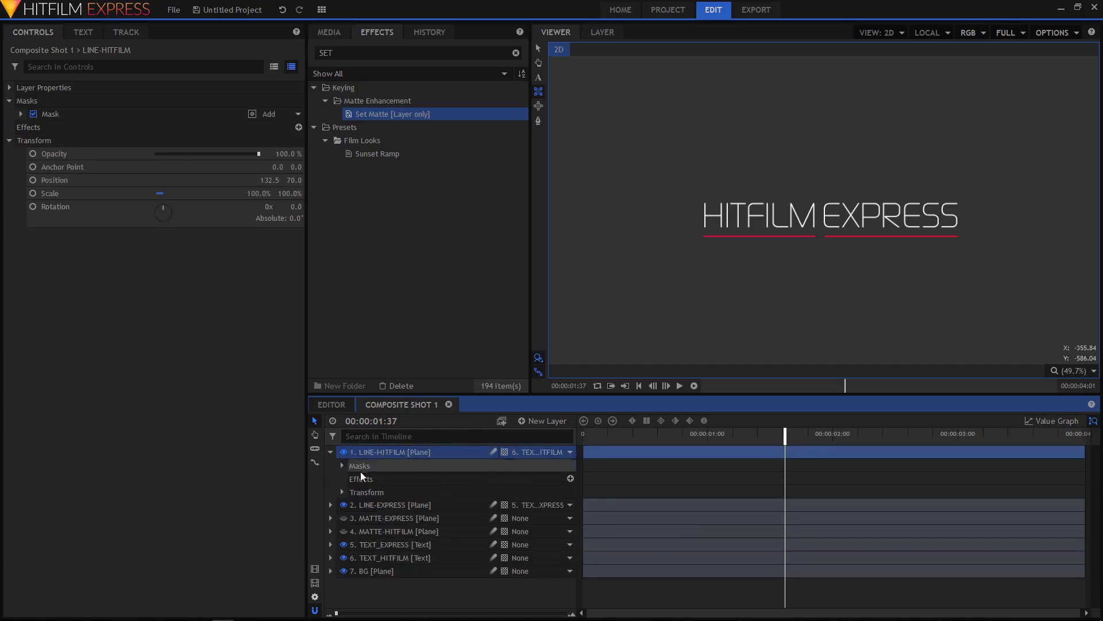
pyautogui.click(363, 481)
pyautogui.rightClick(365, 479)
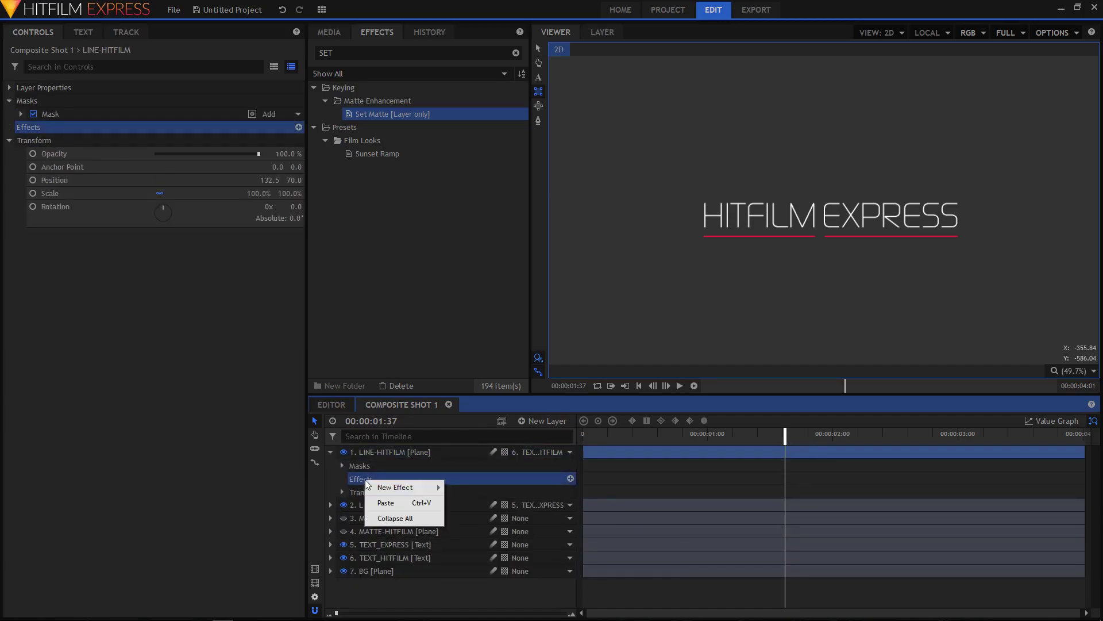
pyautogui.click(380, 504)
pyautogui.click(330, 452)
# Preview the animation from the first frame with the viewer scaled to fit to check the matted lines.
pyautogui.moveTo(607, 434); pyautogui.dragTo(581, 435)
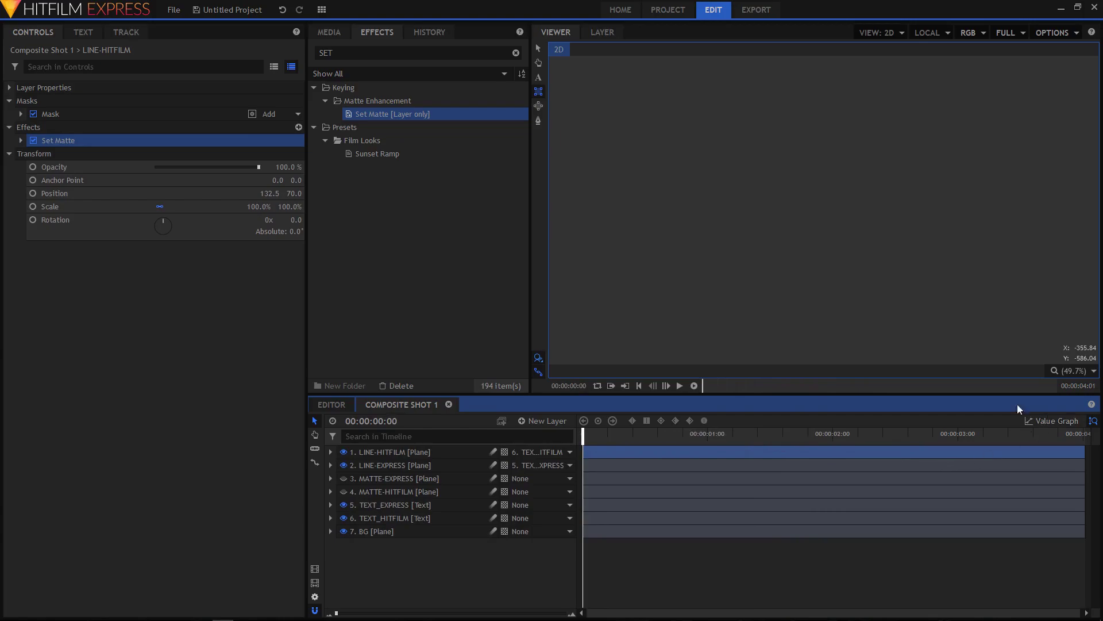
pyautogui.click(1075, 373)
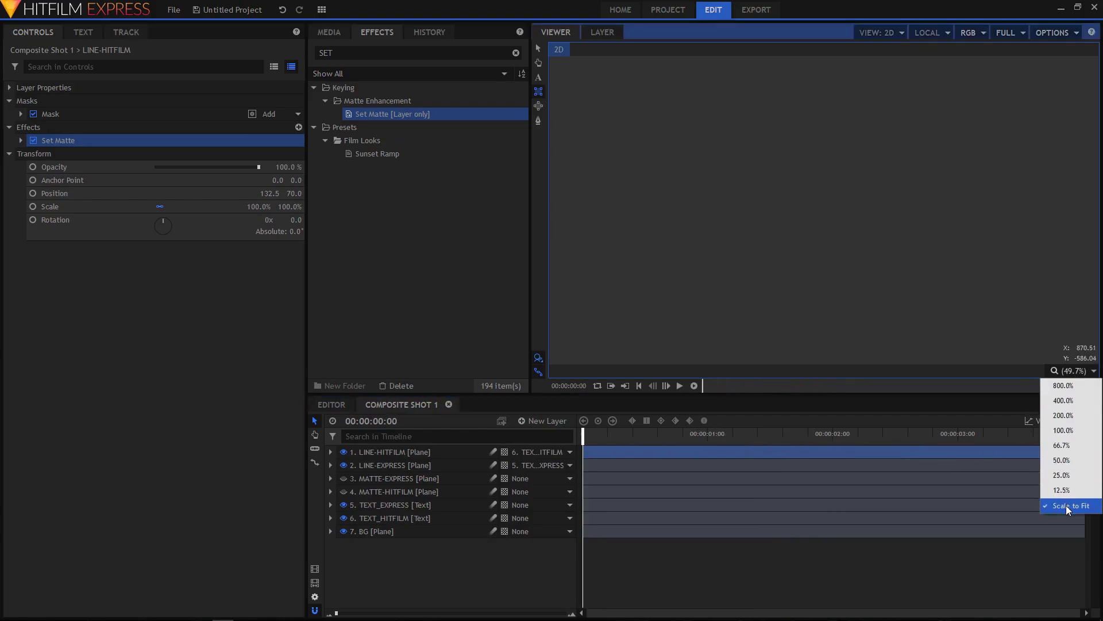
pyautogui.click(1069, 506)
pyautogui.click(679, 386)
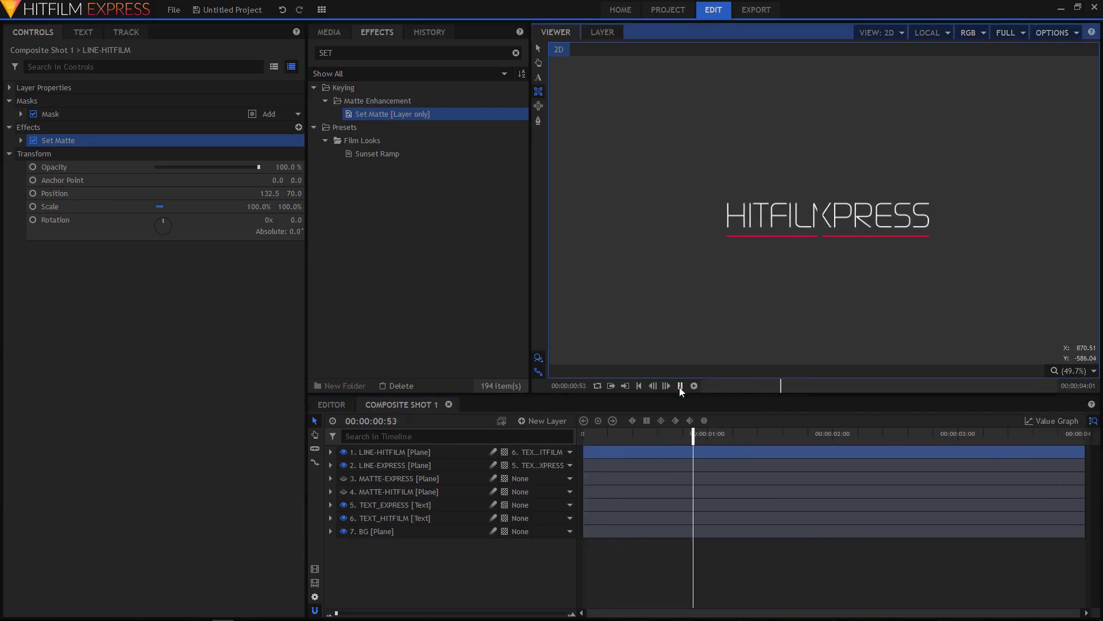
pyautogui.click(679, 386)
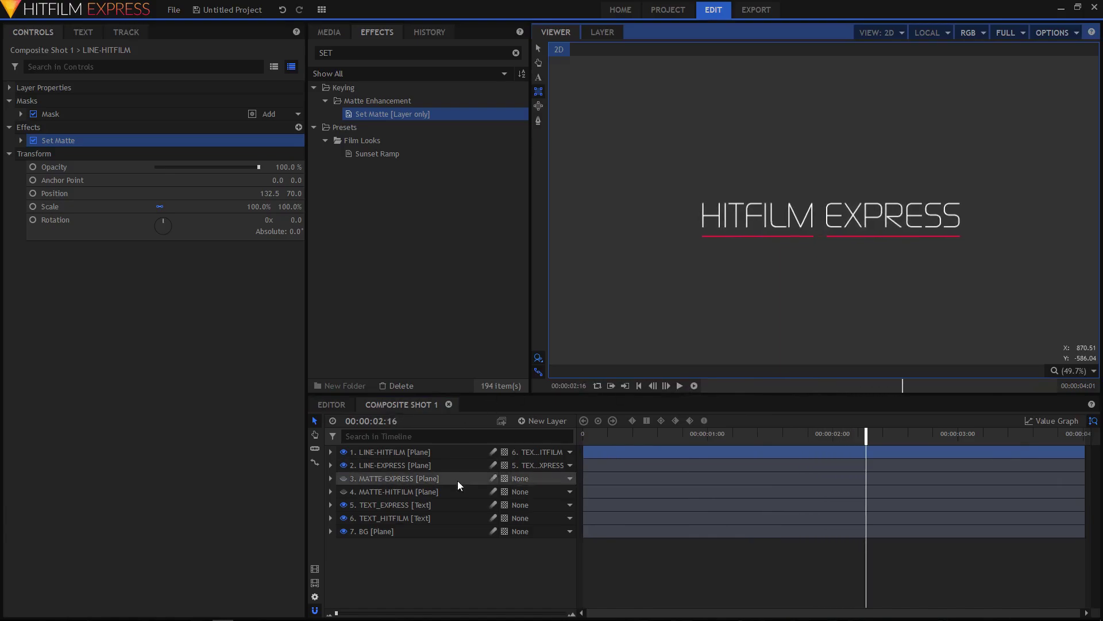
# Restyle the H of HITFILM in Continuum Medium and sample its fill colour from the crimson underline.
pyautogui.click(539, 77)
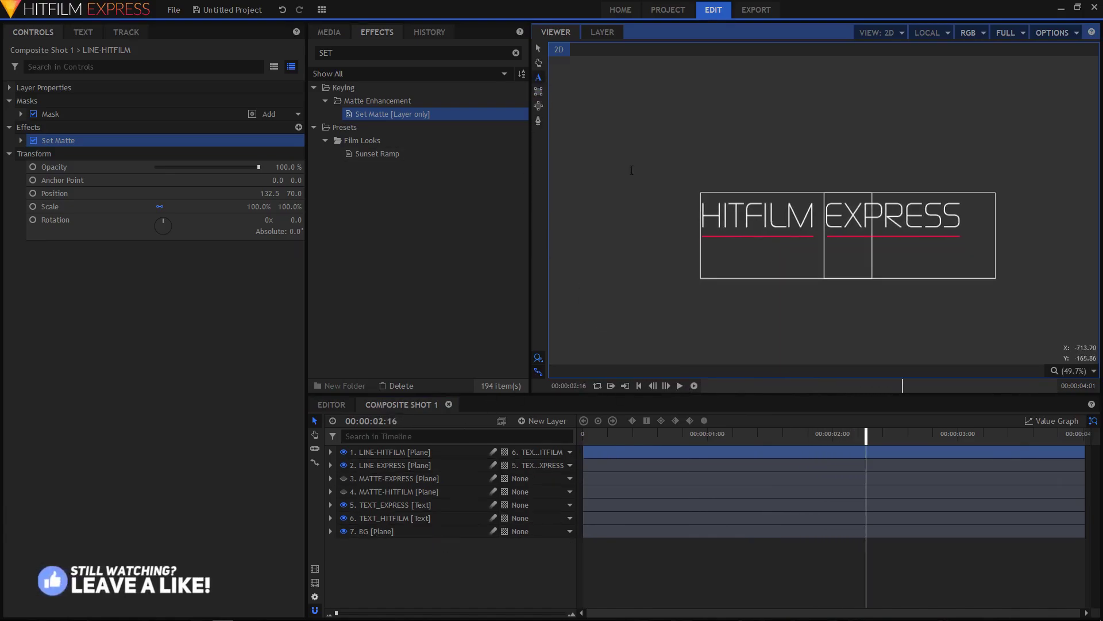
pyautogui.click(723, 215)
pyautogui.moveTo(716, 217); pyautogui.dragTo(699, 217)
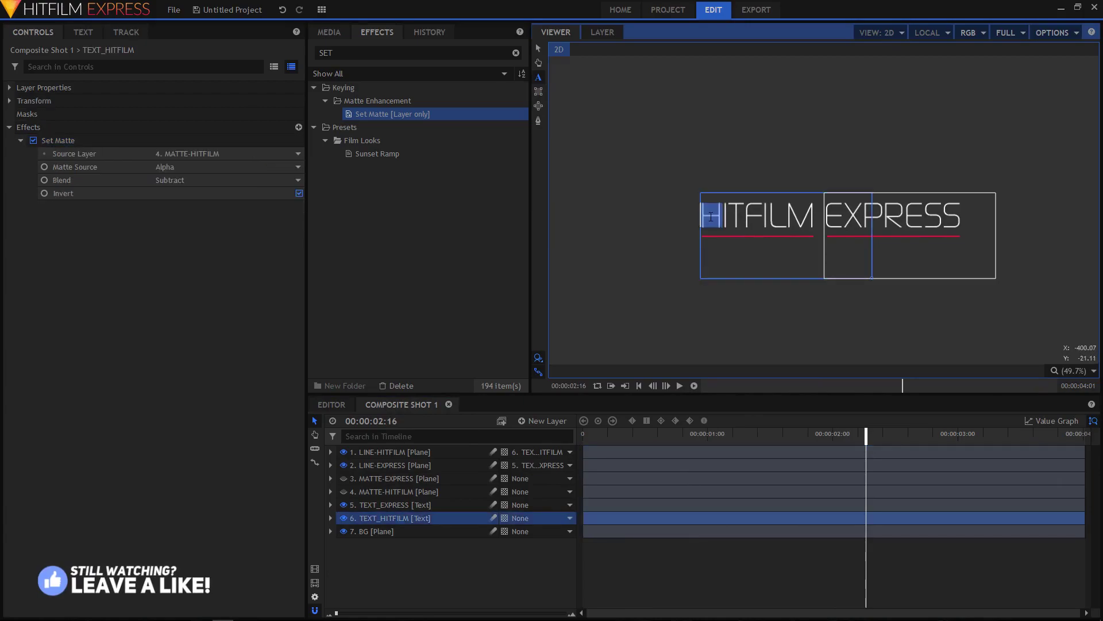
pyautogui.click(83, 33)
pyautogui.click(100, 83)
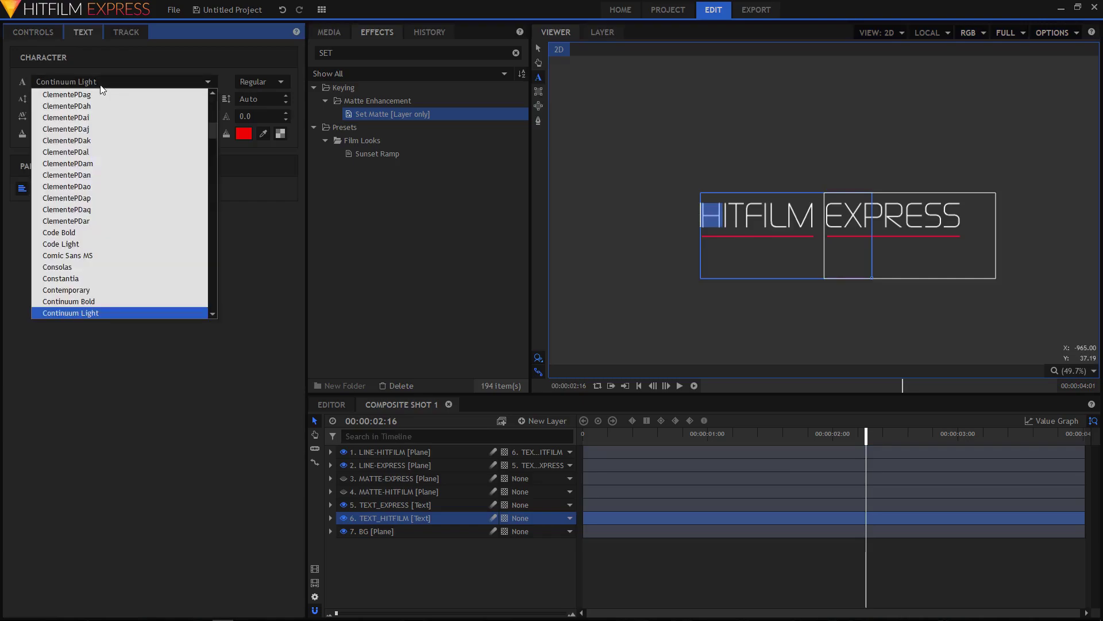
pyautogui.scroll(-1, 143, 313)
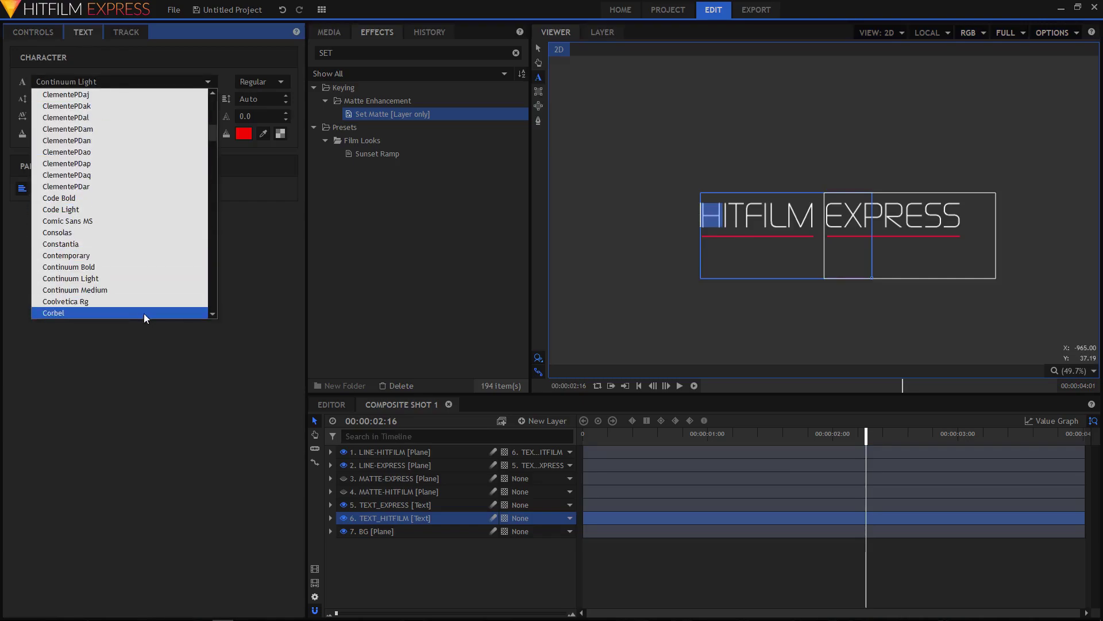
pyautogui.click(106, 290)
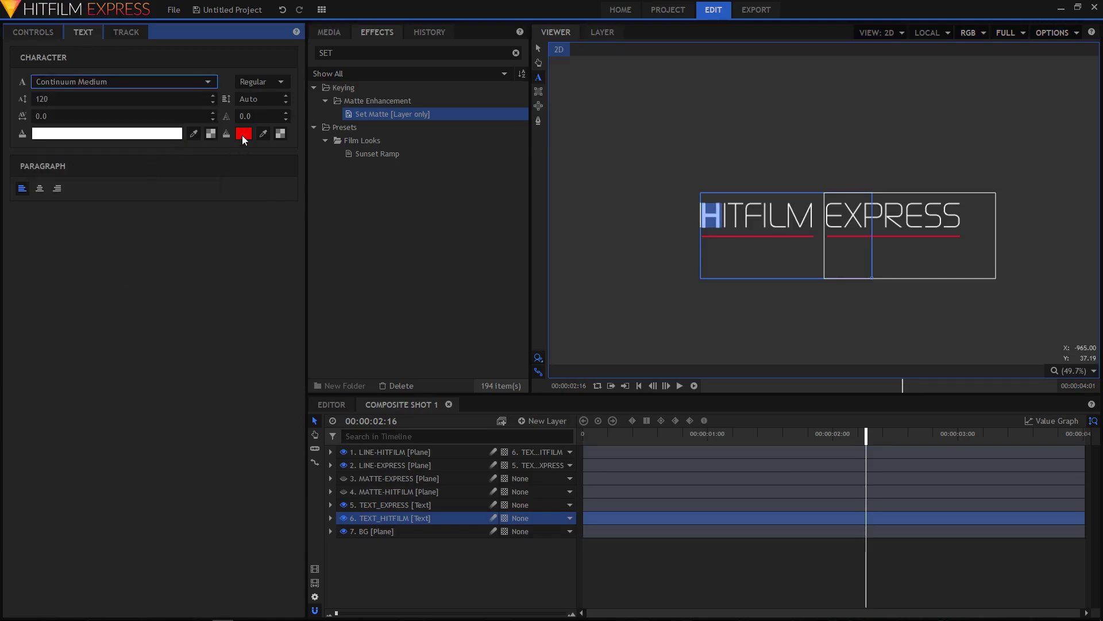
pyautogui.click(195, 134)
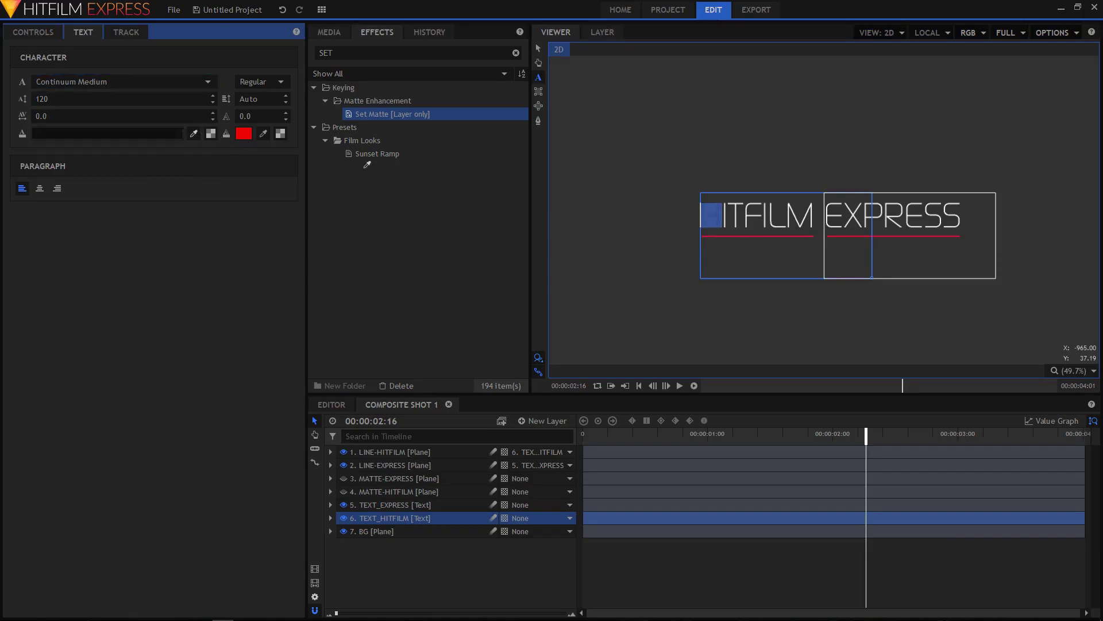
pyautogui.click(718, 234)
# Restyle the E of EXPRESS in Continuum Medium and sample its fill colour from the crimson H.
pyautogui.moveTo(846, 217); pyautogui.dragTo(825, 217)
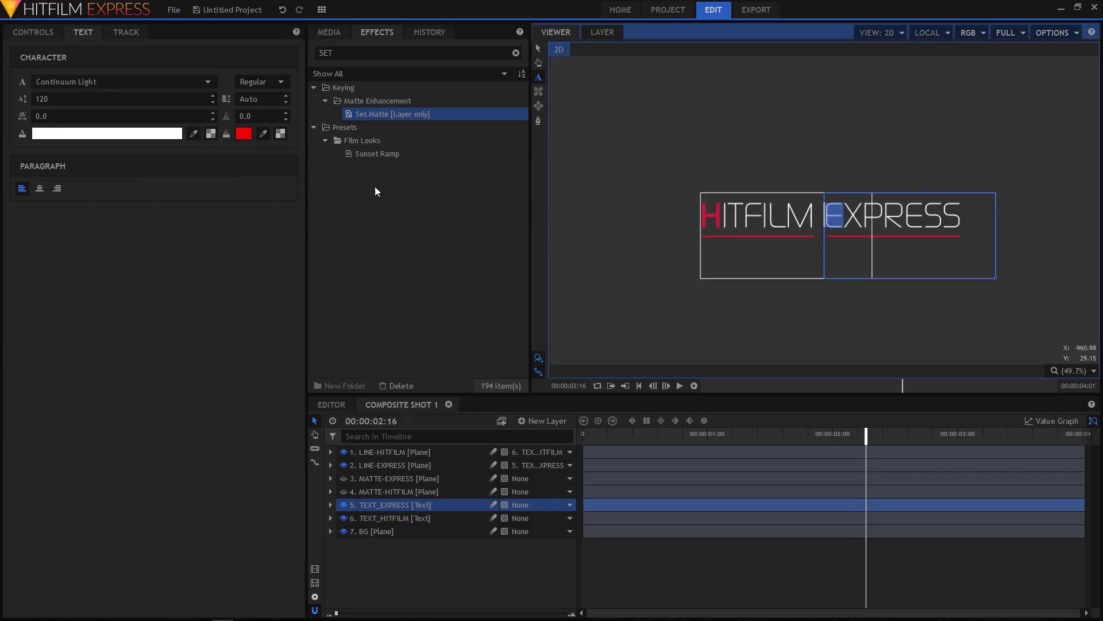
pyautogui.click(91, 84)
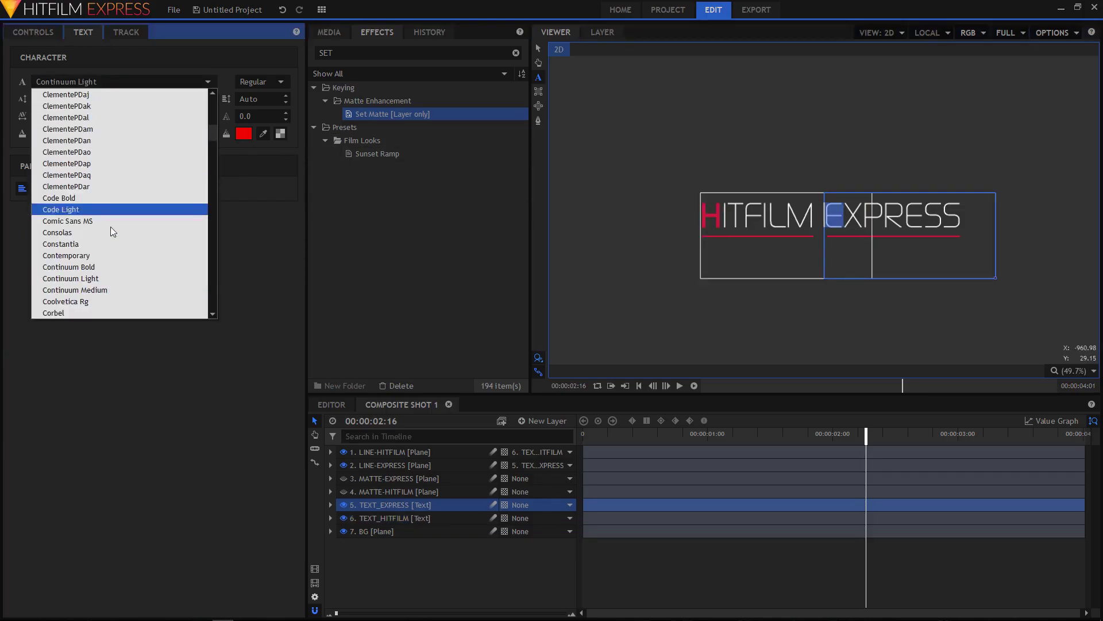
pyautogui.click(108, 289)
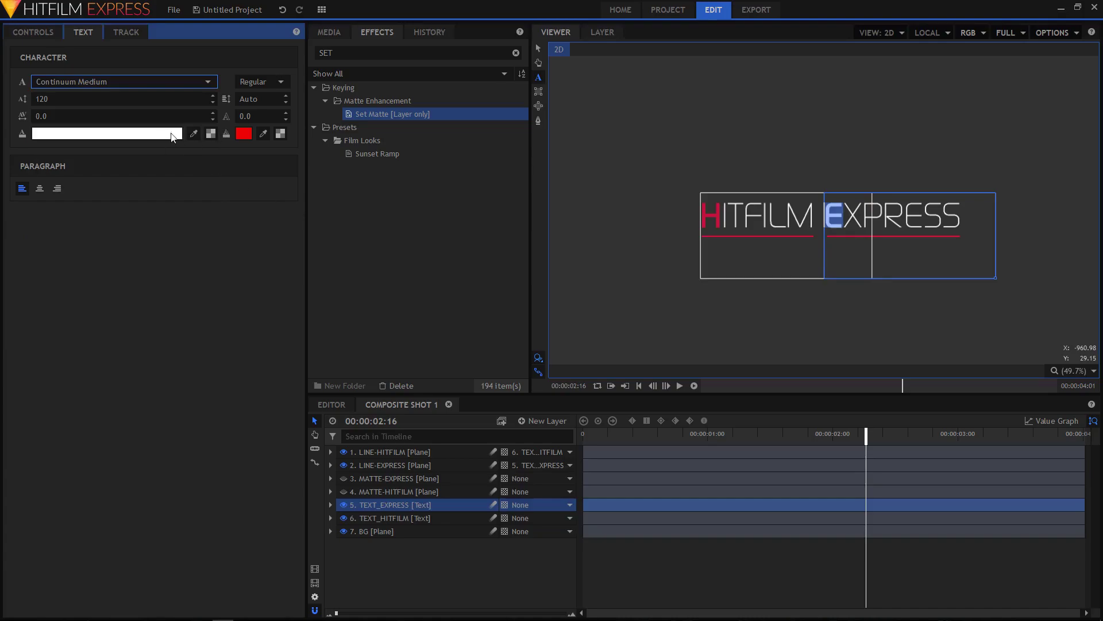
pyautogui.click(193, 134)
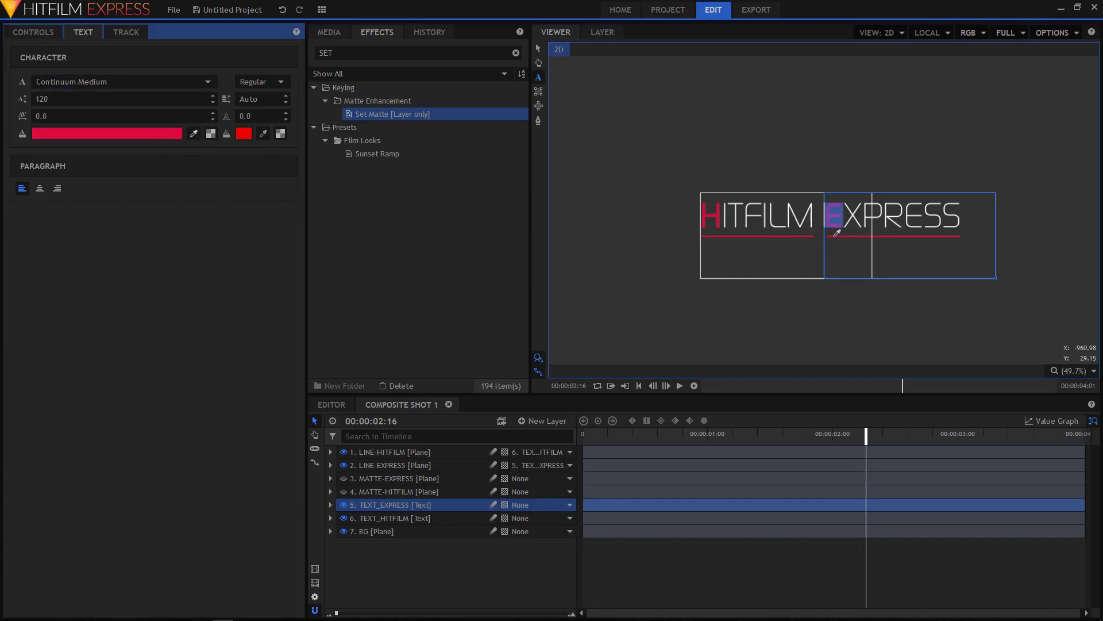
pyautogui.click(715, 212)
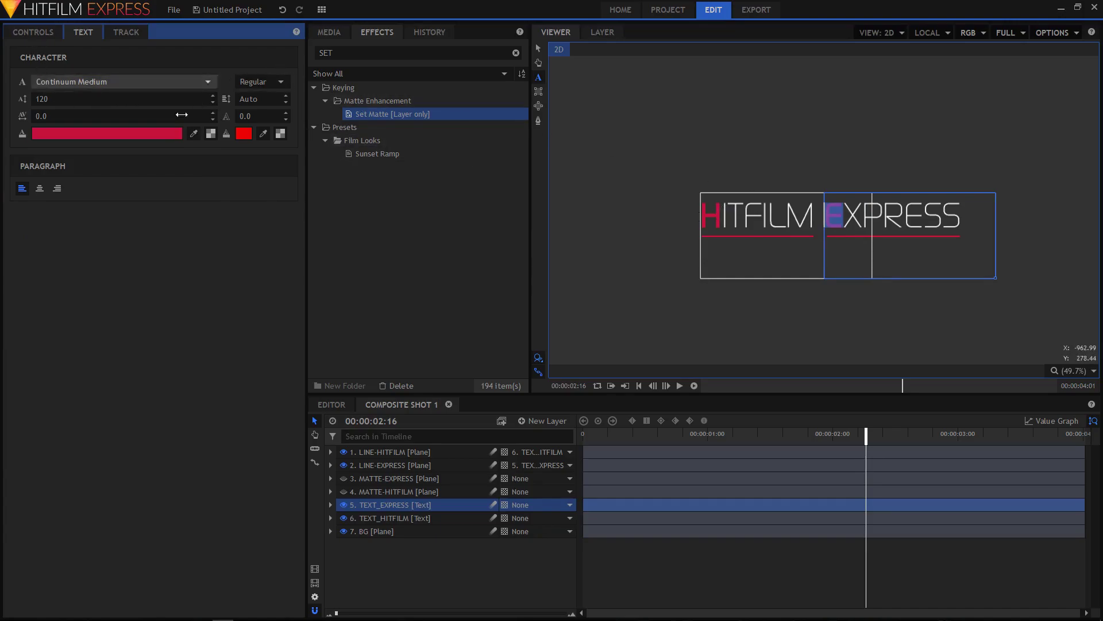
# Play the title animation from the first frame and scrub through it to check the recoloured initials.
pyautogui.moveTo(618, 438); pyautogui.dragTo(540, 517)
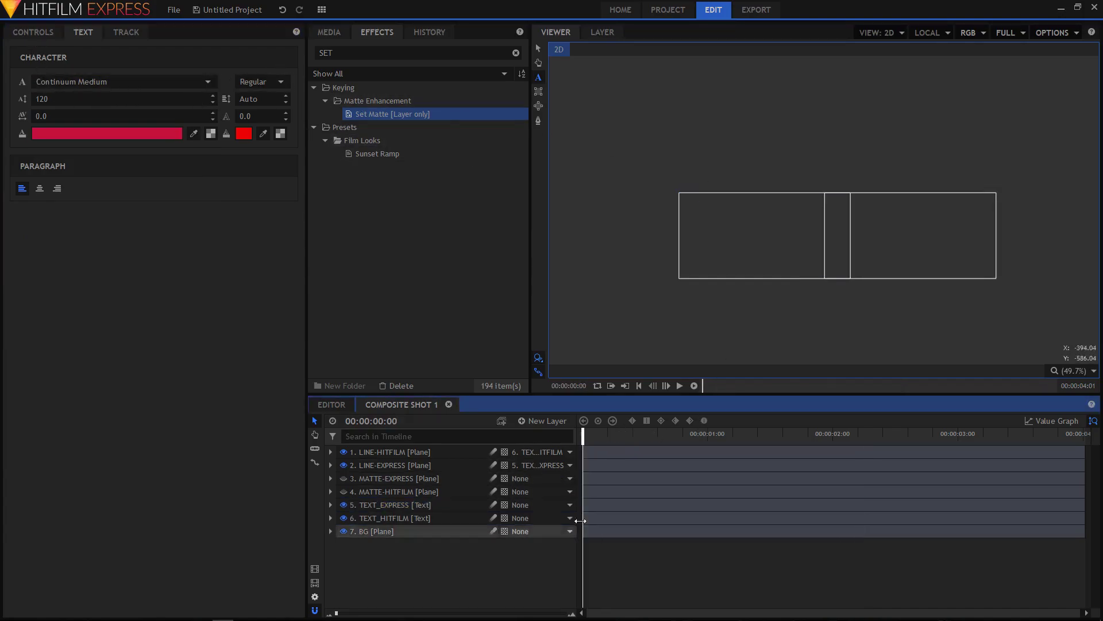
pyautogui.click(581, 118)
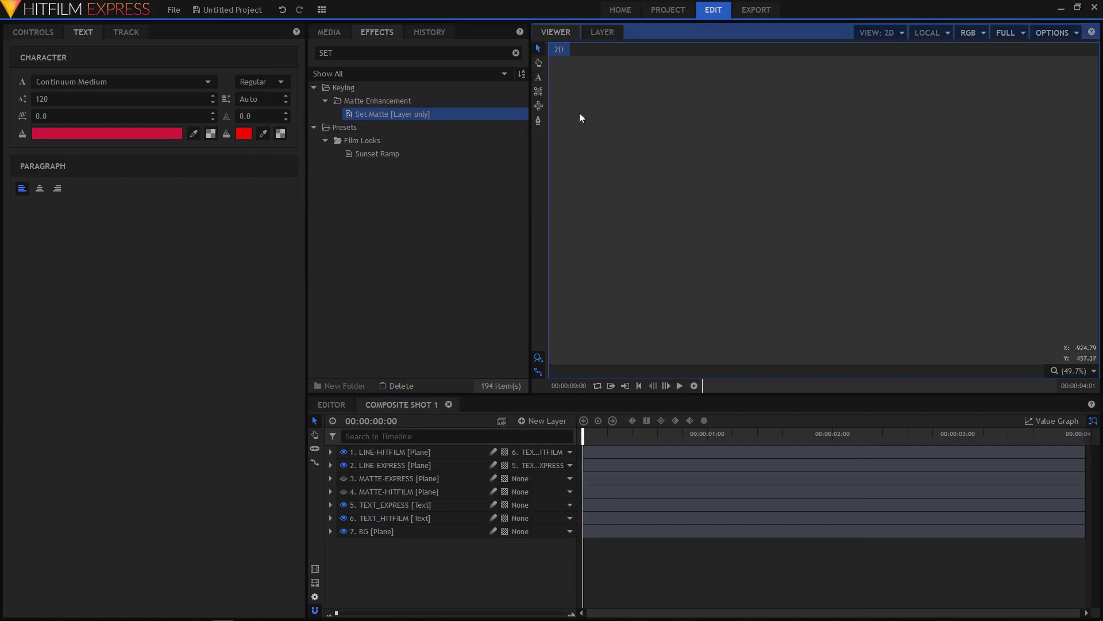
pyautogui.click(681, 386)
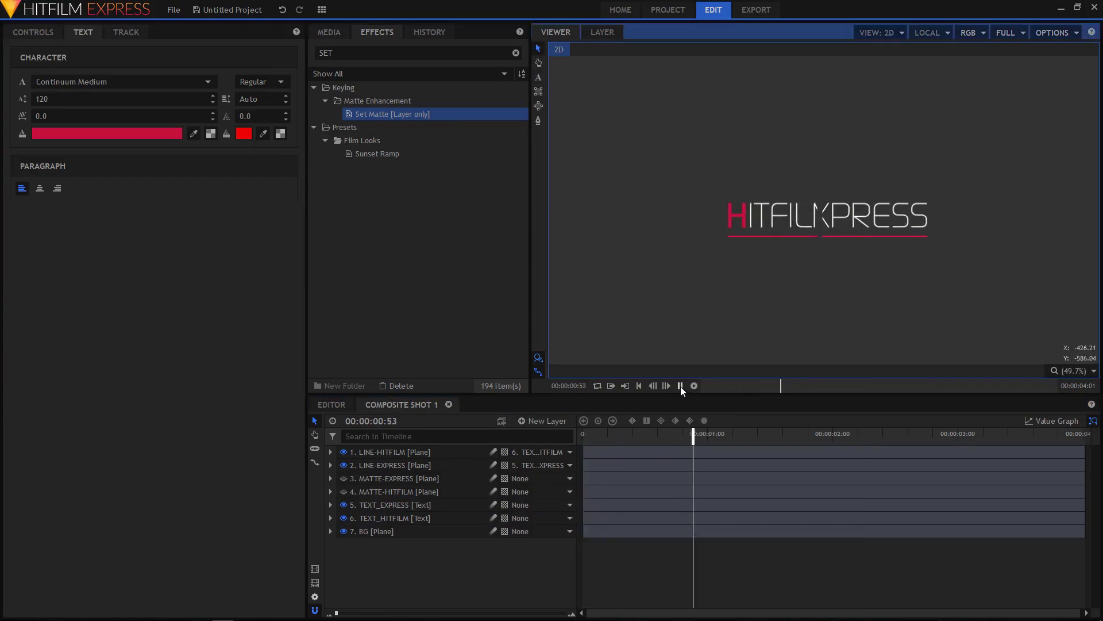
pyautogui.click(680, 386)
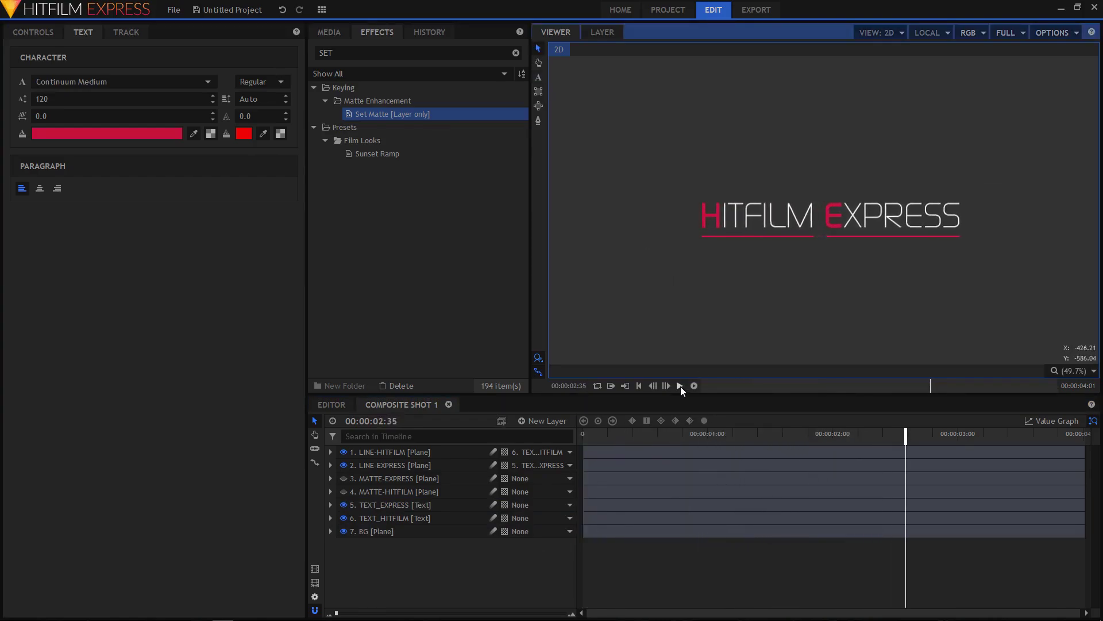
pyautogui.moveTo(652, 437); pyautogui.dragTo(710, 443)
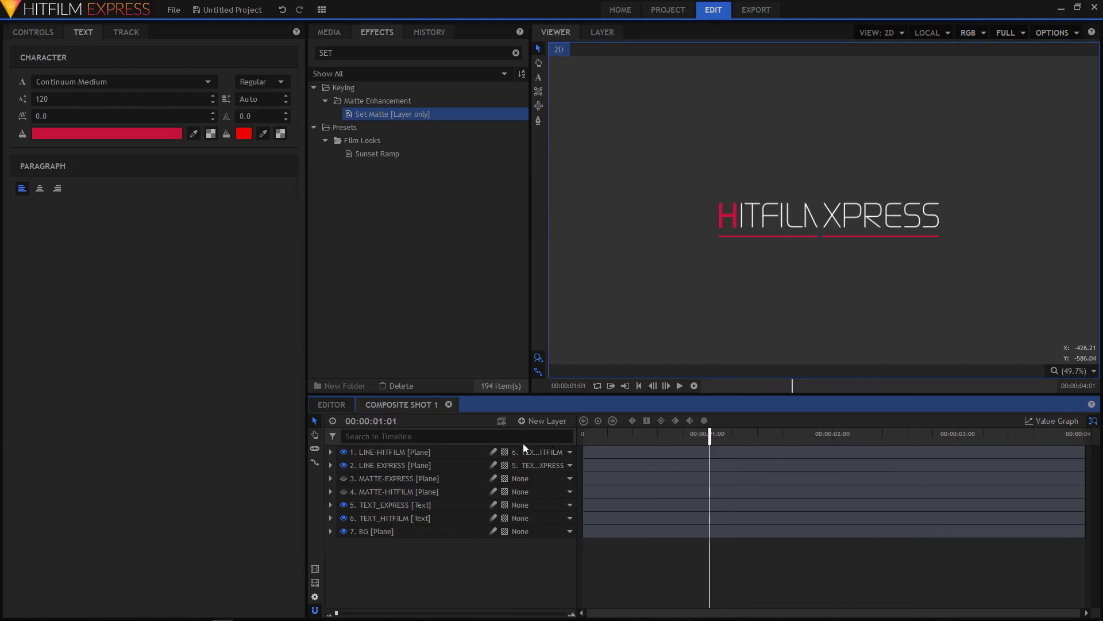
# Move all seven layers of Composite Shot 1 into a new composite shot named TEXT.
pyautogui.moveTo(383, 545); pyautogui.dragTo(439, 449)
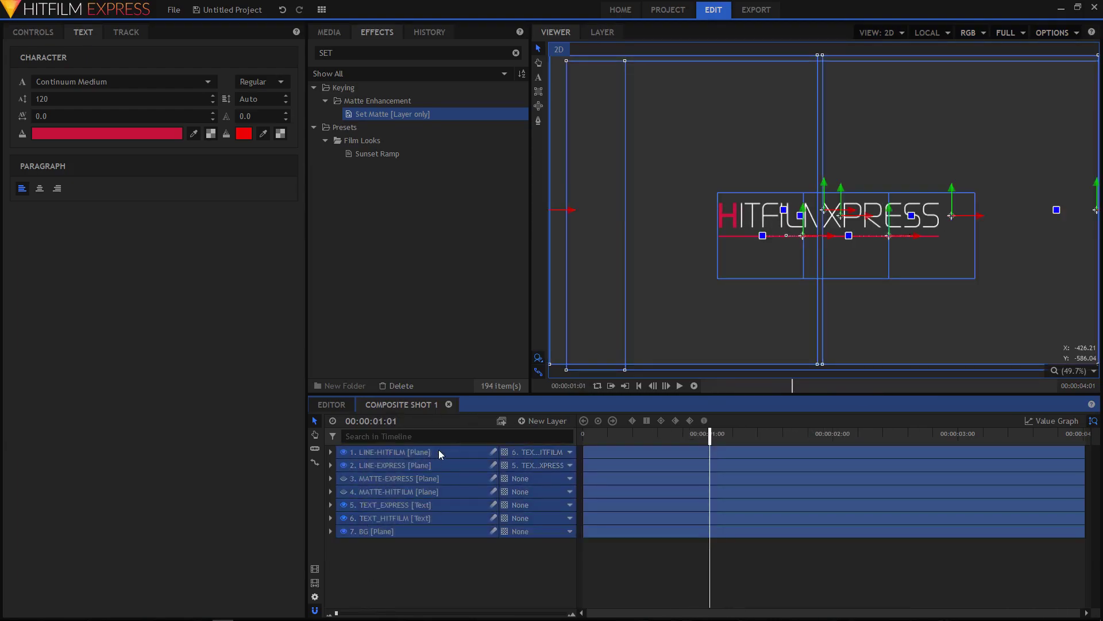
pyautogui.rightClick(404, 485)
pyautogui.click(443, 387)
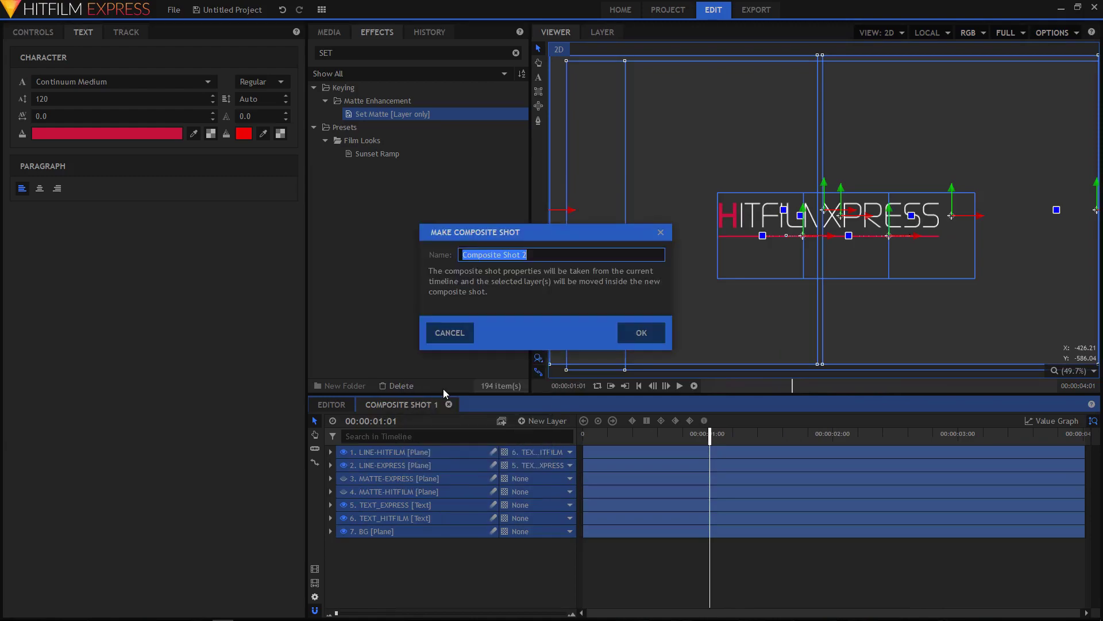
pyautogui.write('TEXT')
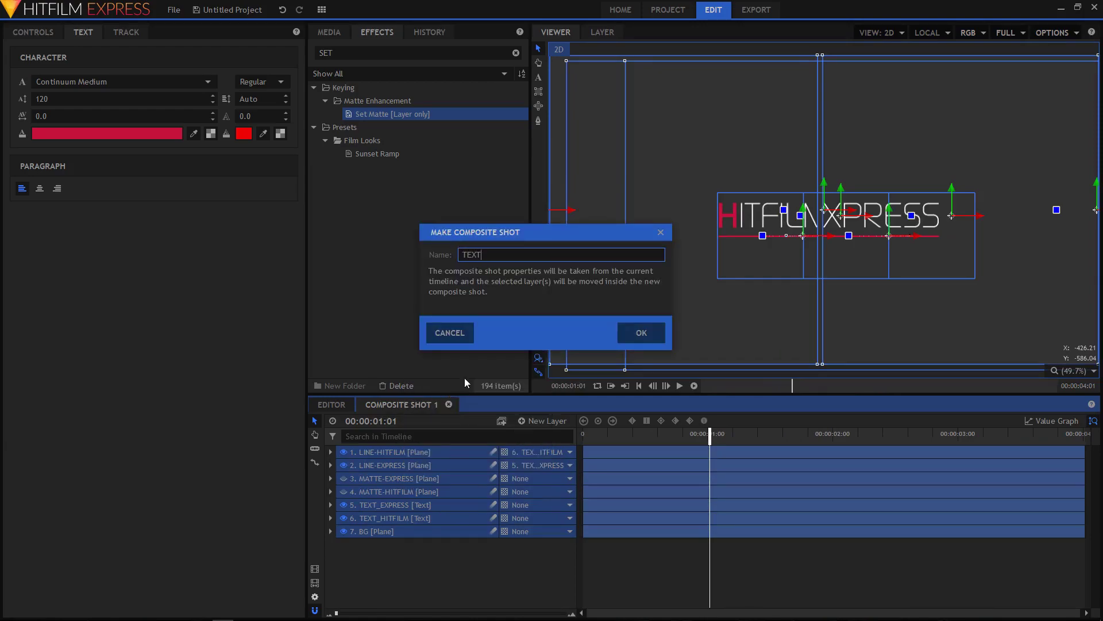
pyautogui.press('Return')
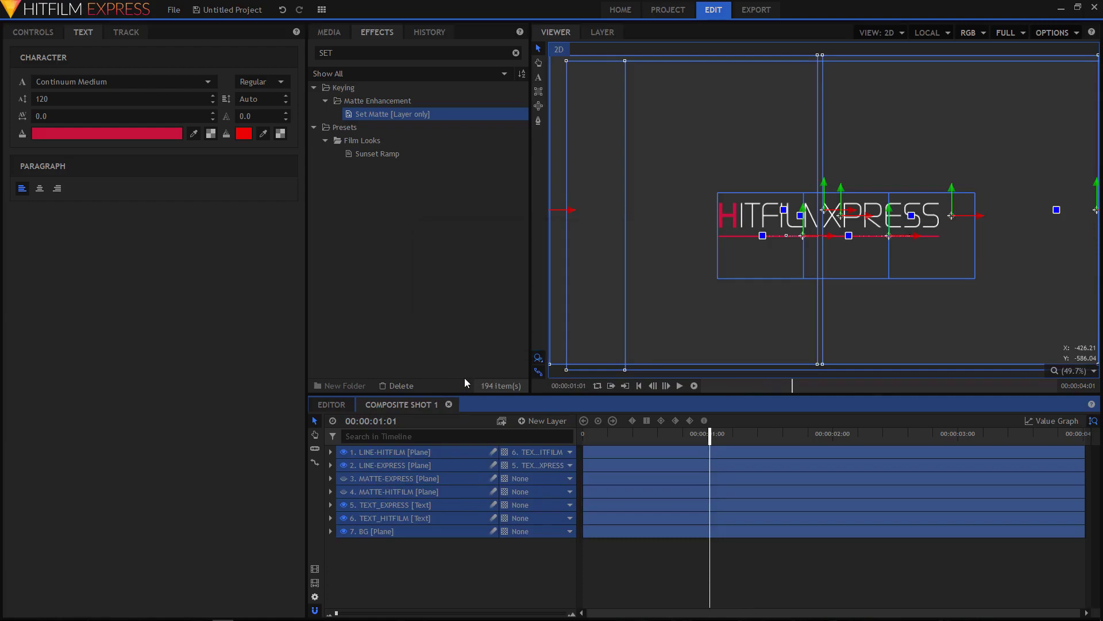
# Place the TEXT composite shot from the project media at the start of Video 1 in the Editor timeline.
pyautogui.click(331, 32)
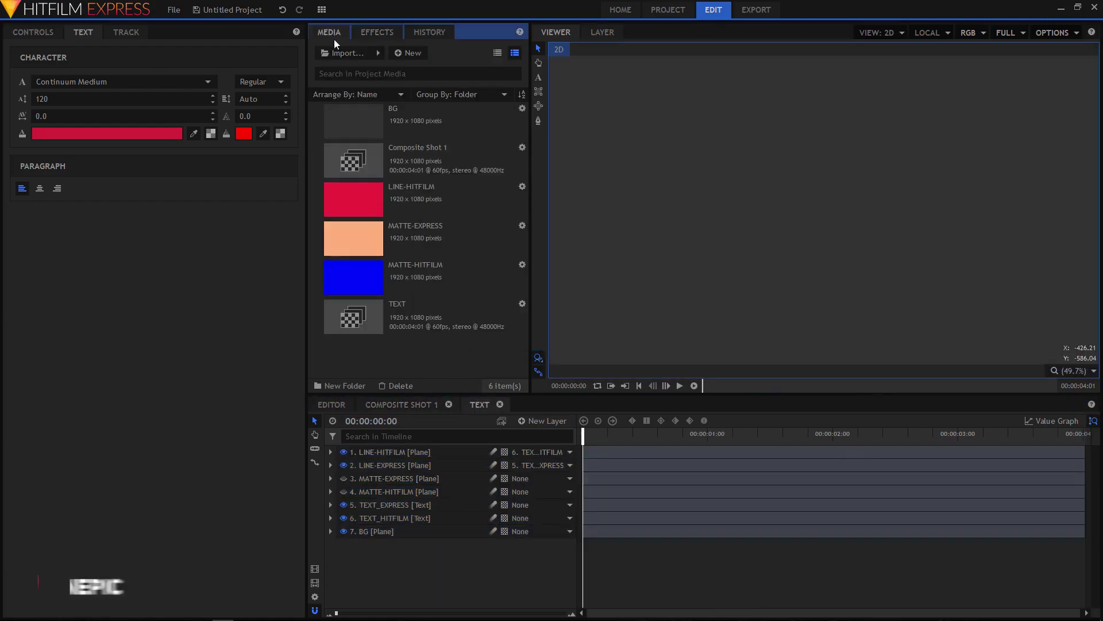
pyautogui.click(331, 405)
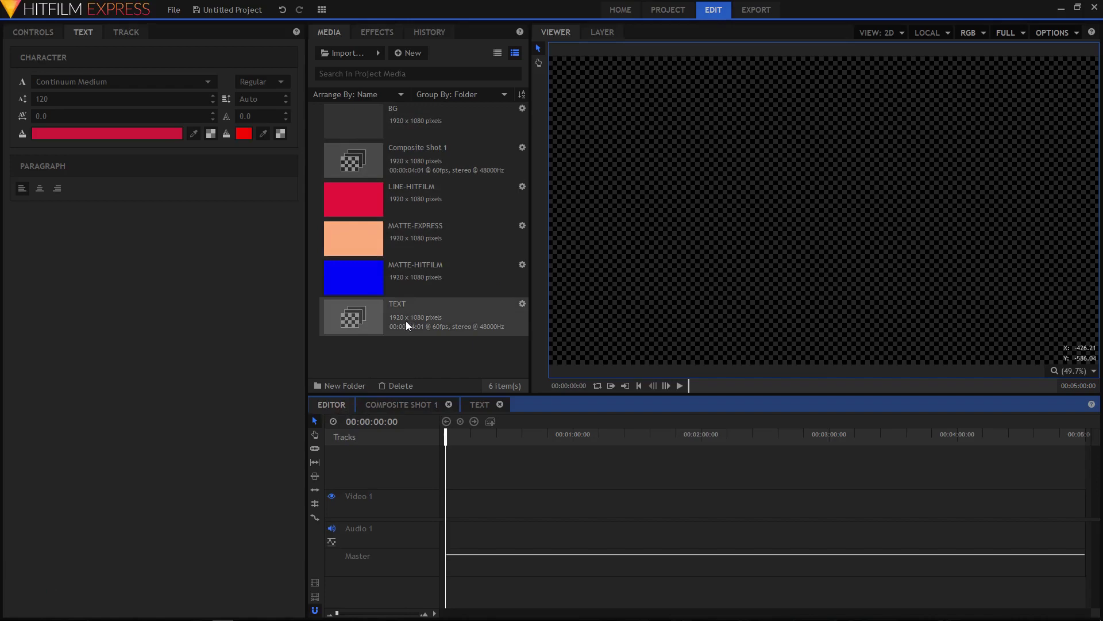
pyautogui.moveTo(405, 316); pyautogui.dragTo(449, 503)
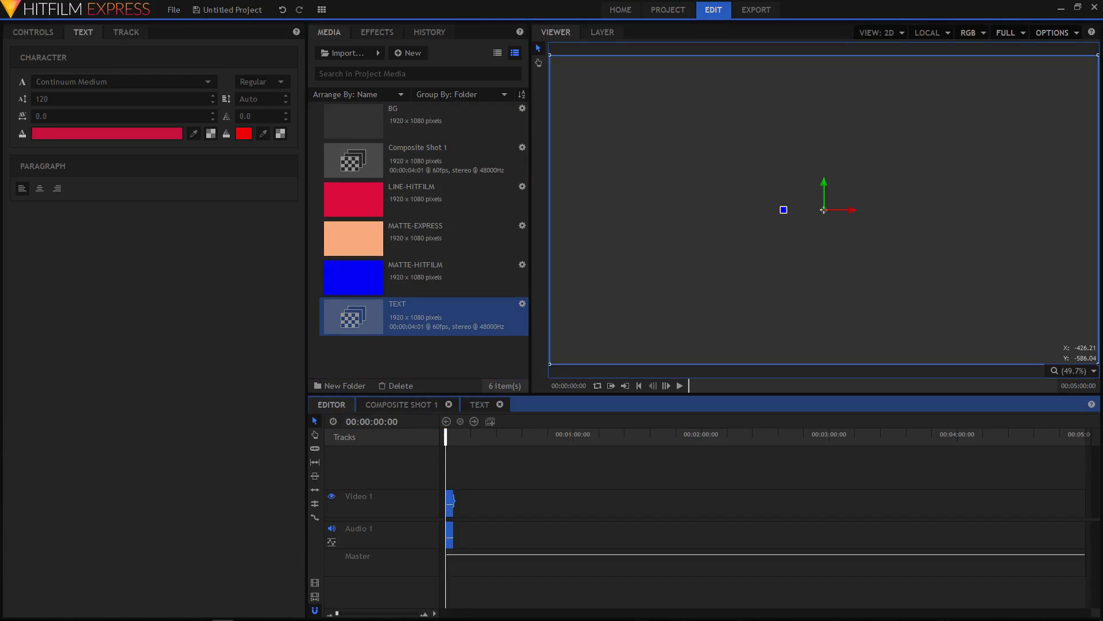
# Paste a second TEXT clip on Video 1 and move it directly against the end of the first clip.
pyautogui.click(459, 435)
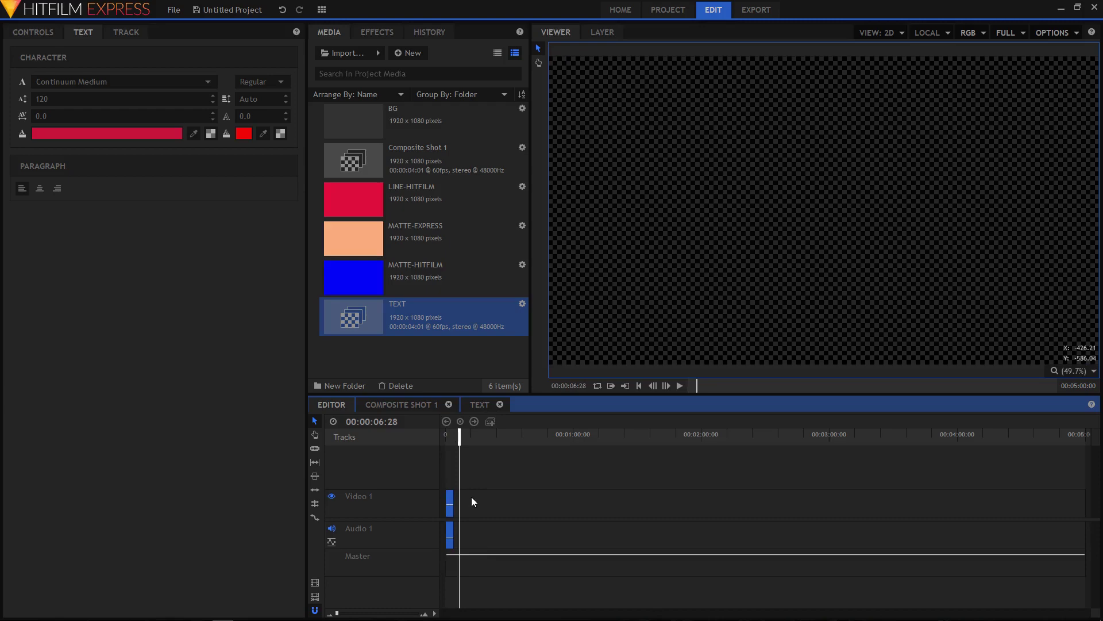
pyautogui.hotkey('ctrl', 'v')
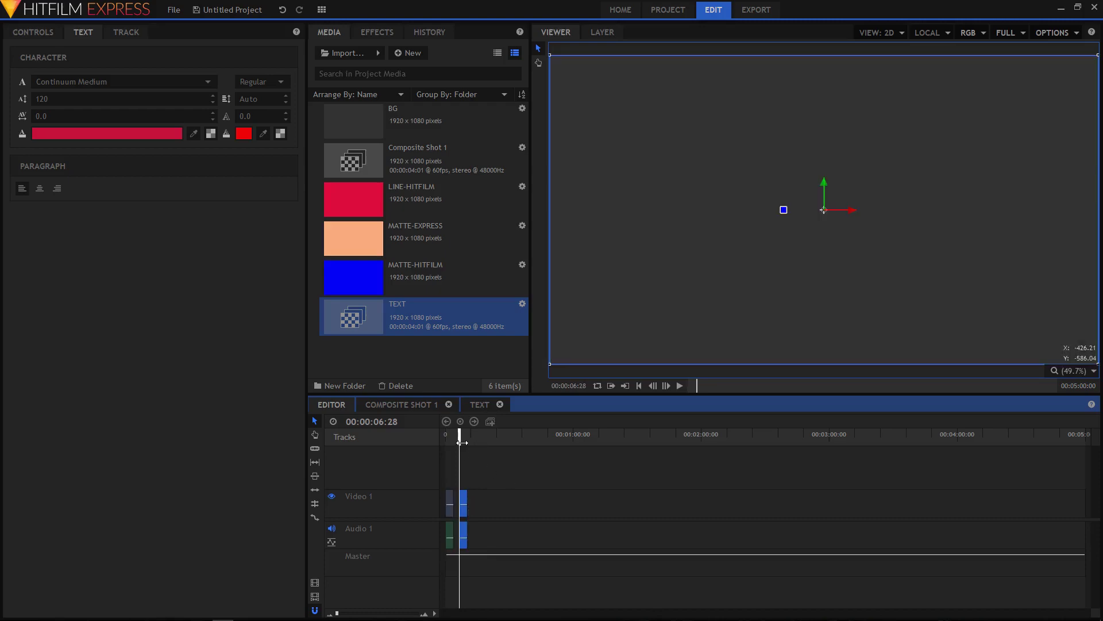
pyautogui.moveTo(462, 443); pyautogui.dragTo(519, 437)
pyautogui.click(423, 614)
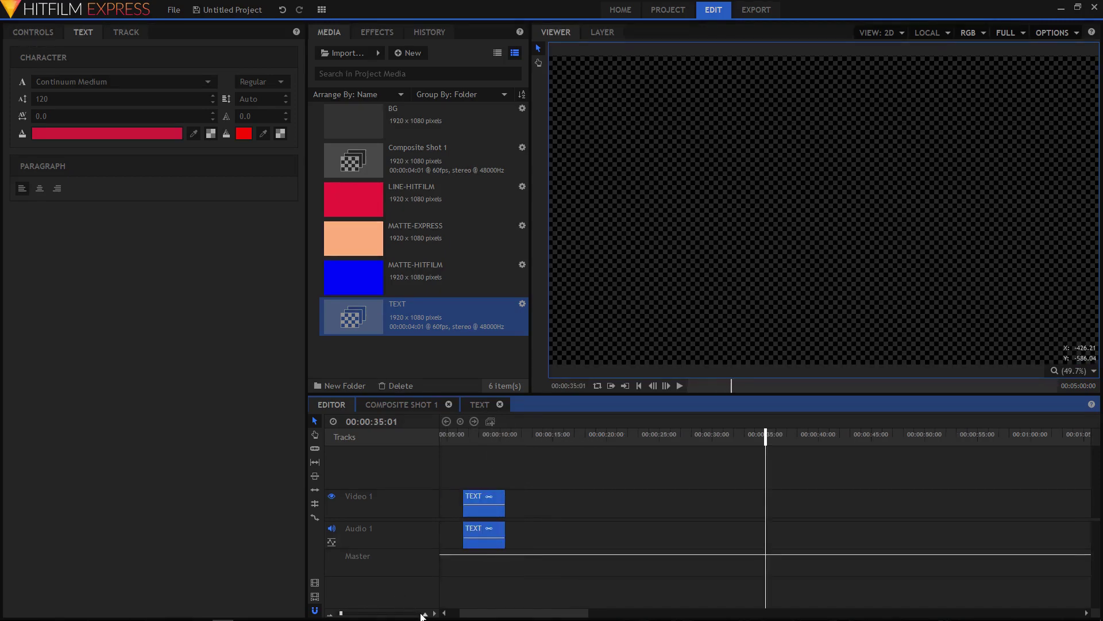
pyautogui.click(423, 614)
pyautogui.hscroll(-6, 500, 579)
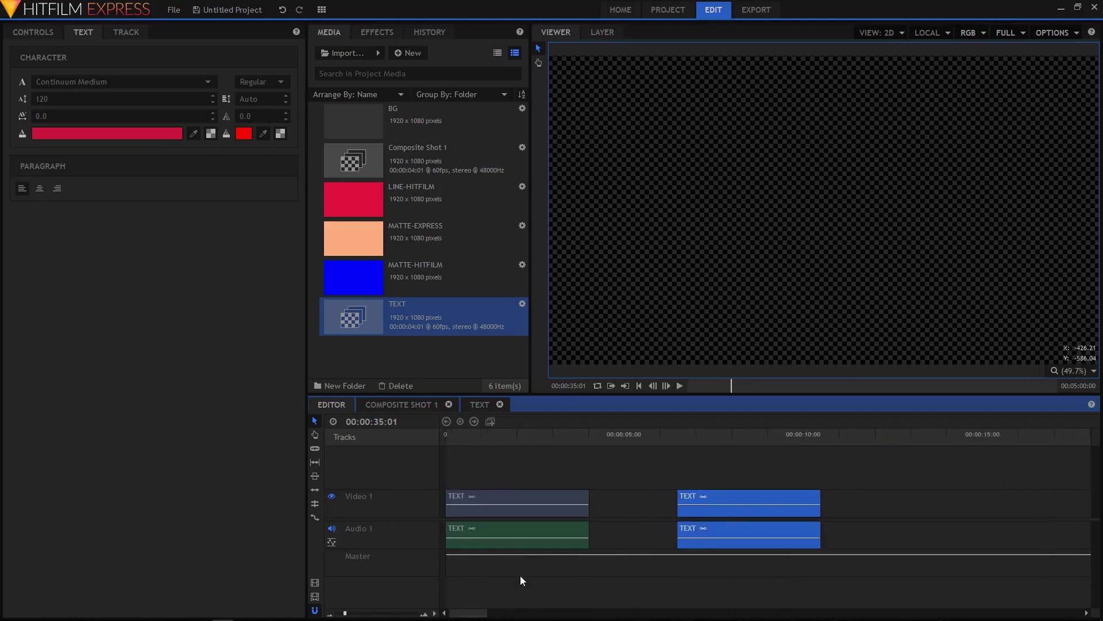
pyautogui.click(711, 480)
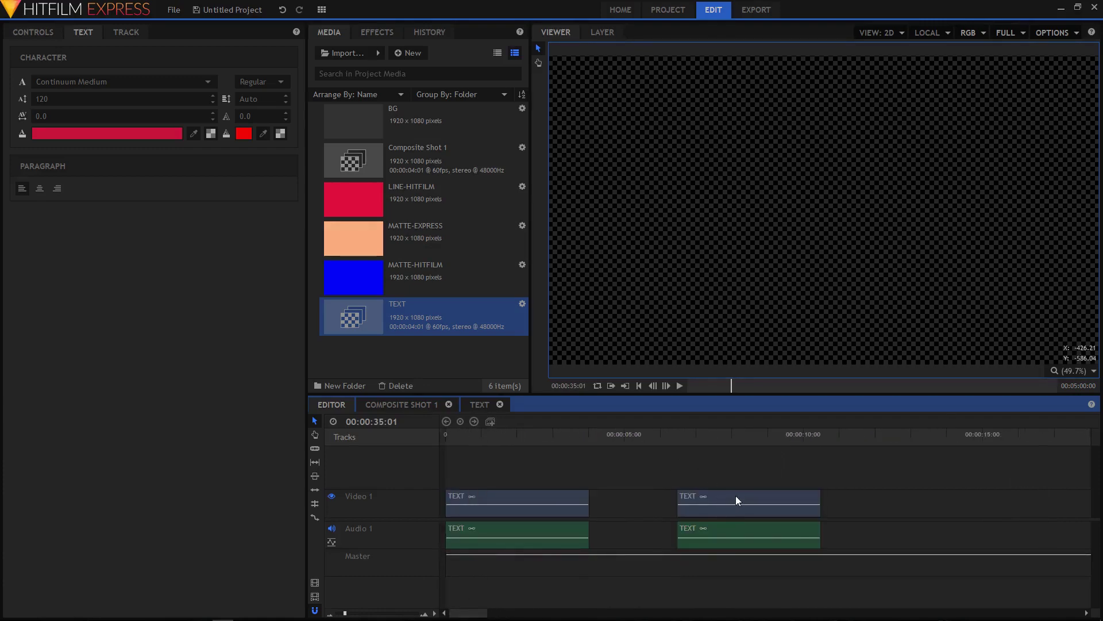
pyautogui.moveTo(738, 498); pyautogui.dragTo(658, 501)
# Find the Time Reverse effect by searching for REV and apply it to the second TEXT clip.
pyautogui.moveTo(547, 432); pyautogui.dragTo(616, 435)
pyautogui.click(377, 32)
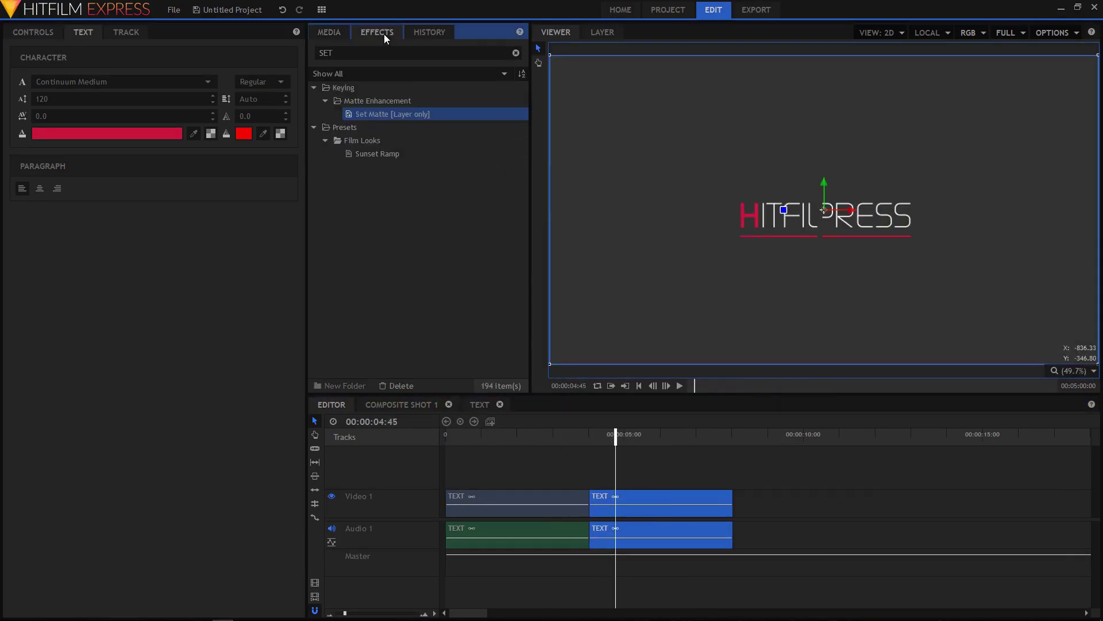
pyautogui.doubleClick(326, 52)
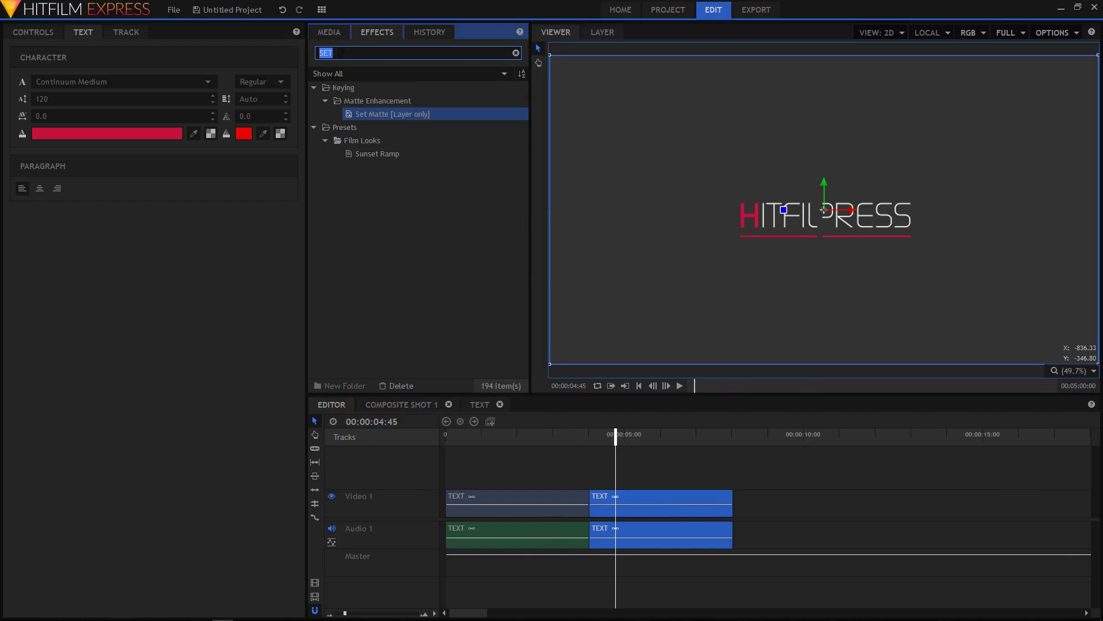
pyautogui.write('V')
pyautogui.press('BackSpace')
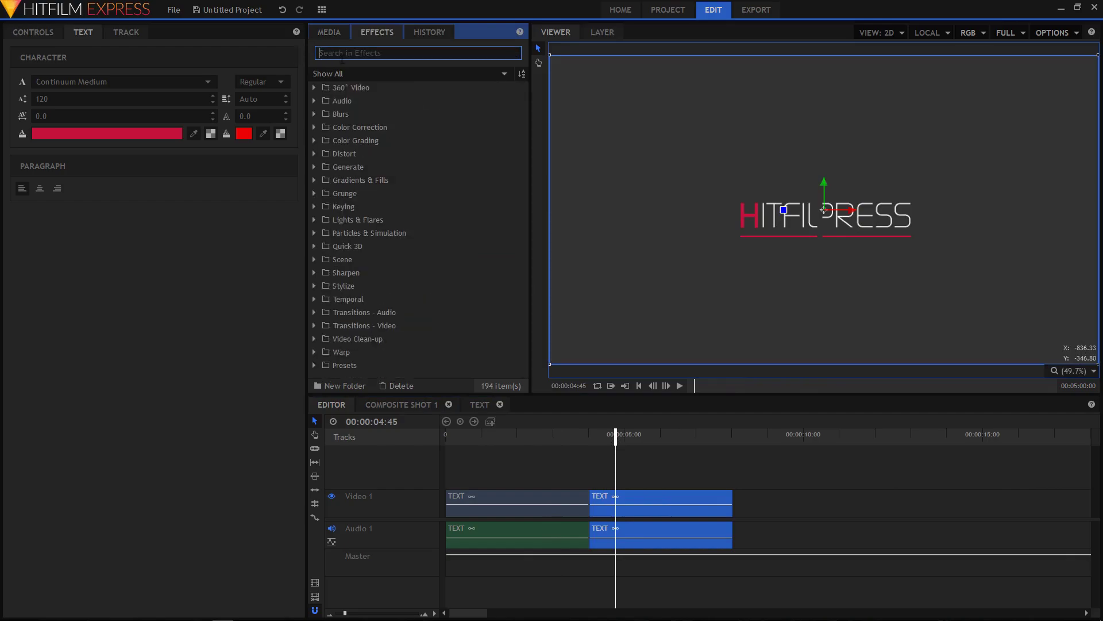
pyautogui.write('REV')
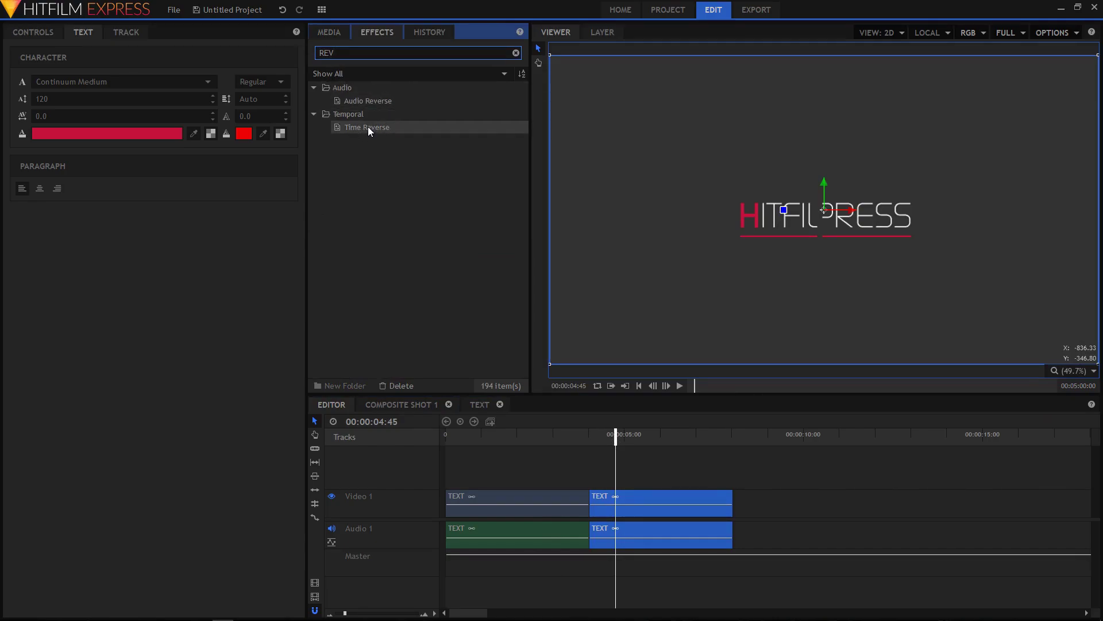
pyautogui.moveTo(367, 126); pyautogui.dragTo(622, 498)
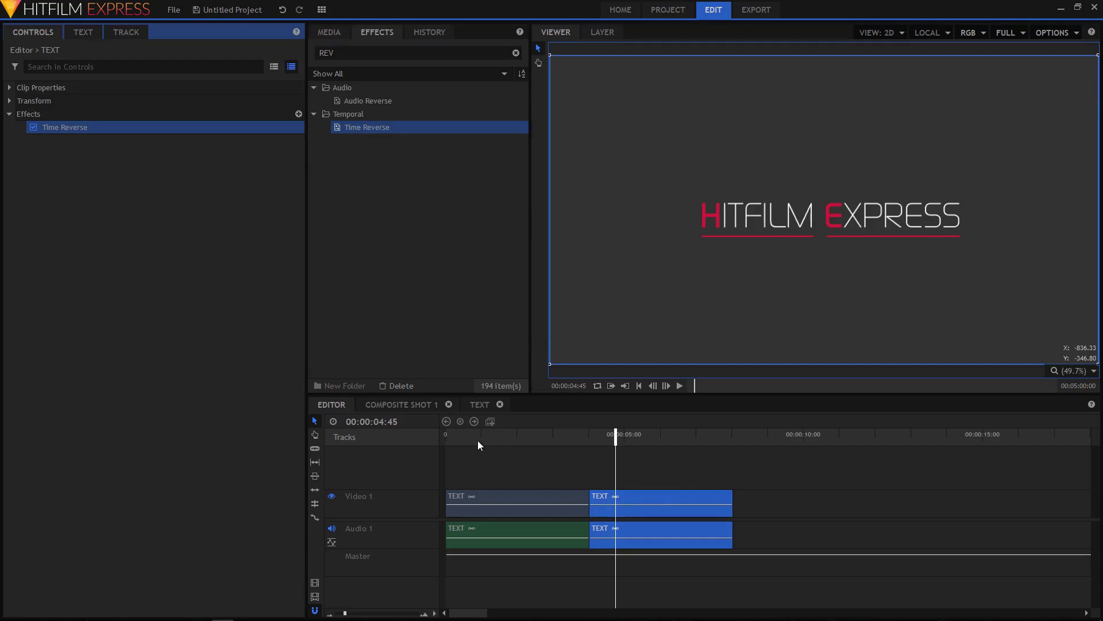
# Play both TEXT clips from the start with the viewer zoomed to 40%, and scrub through the opening to check the animation.
pyautogui.moveTo(477, 440); pyautogui.dragTo(444, 435)
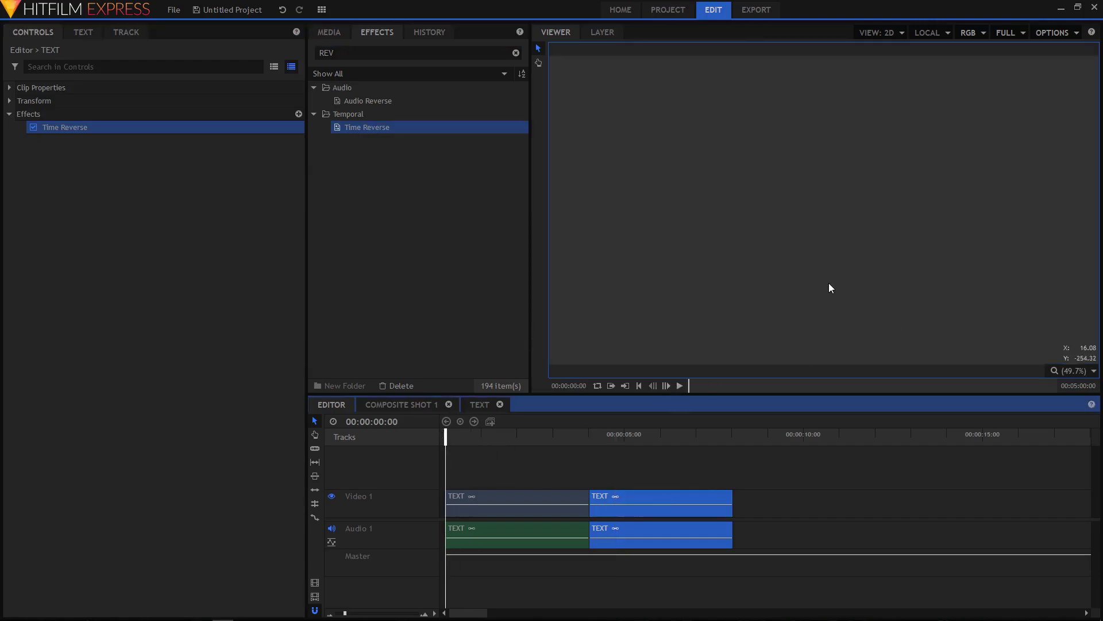
pyautogui.scroll(-1, 828, 283)
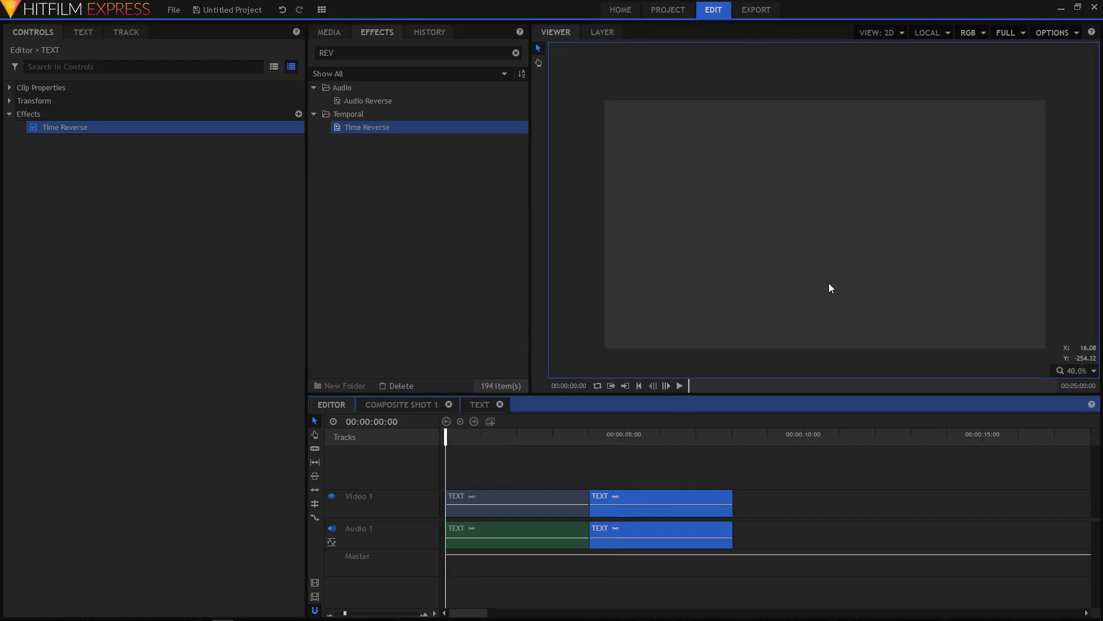
pyautogui.click(681, 385)
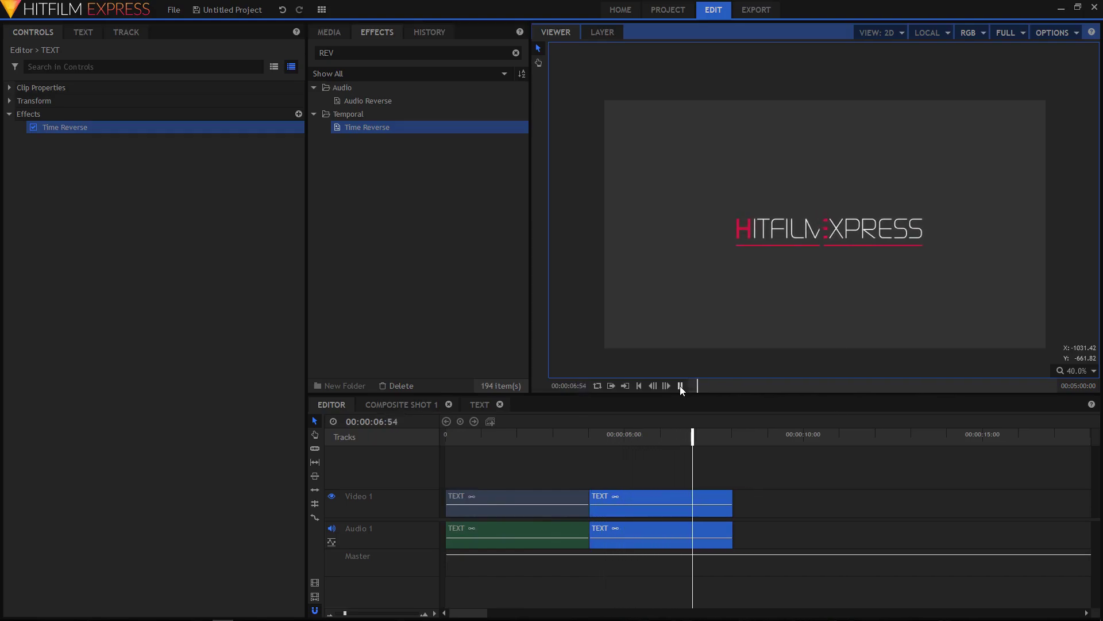
pyautogui.click(681, 385)
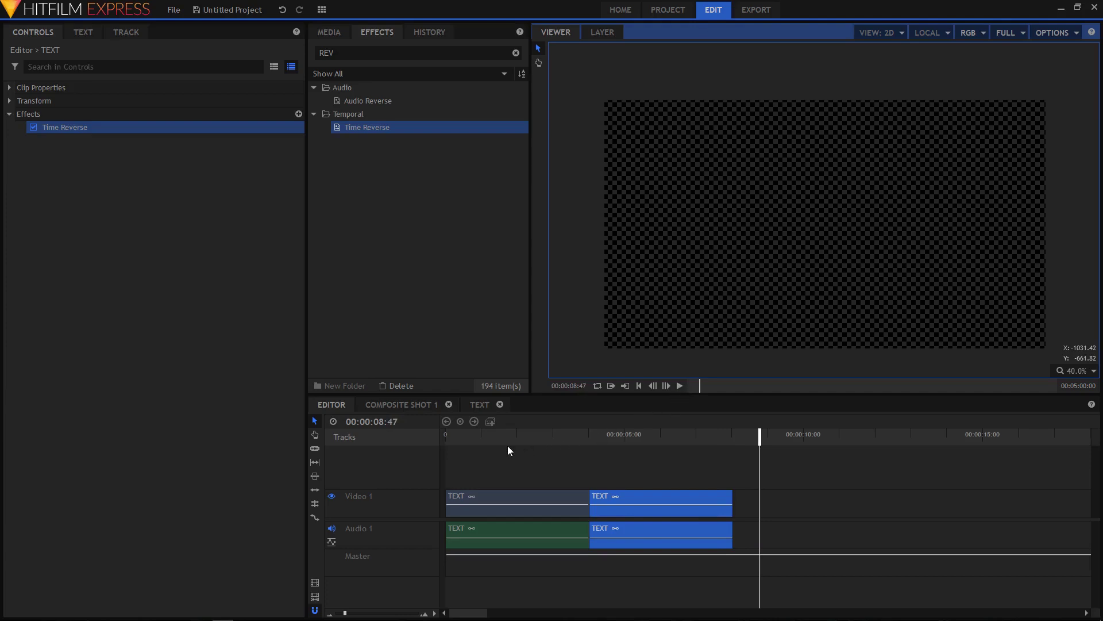
pyautogui.click(483, 436)
pyautogui.moveTo(483, 436); pyautogui.dragTo(467, 440)
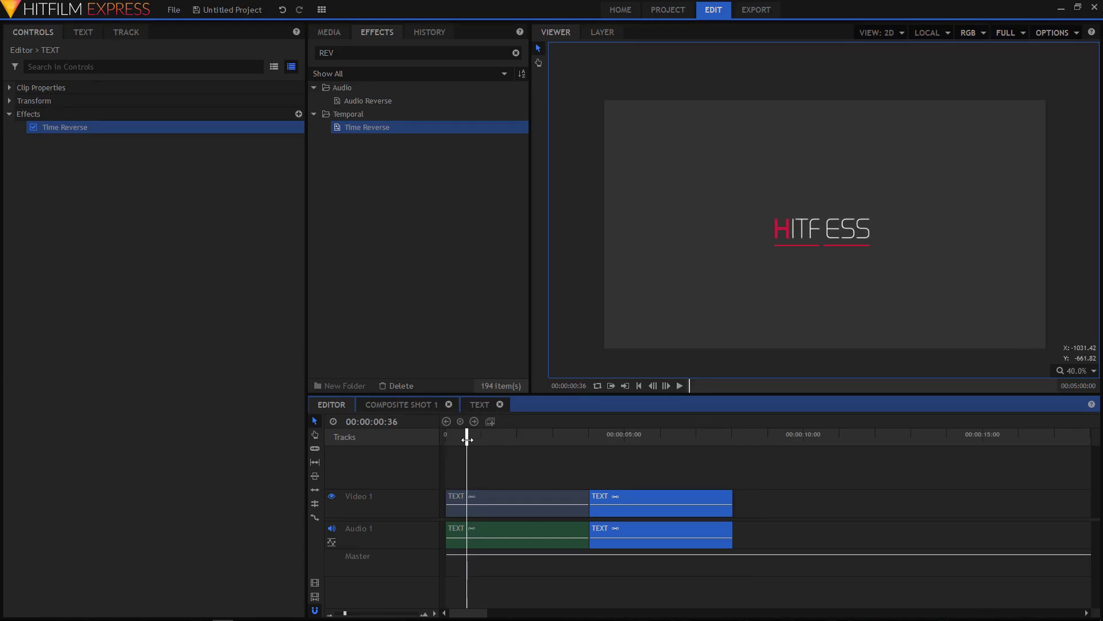
pyautogui.moveTo(467, 439); pyautogui.dragTo(533, 446)
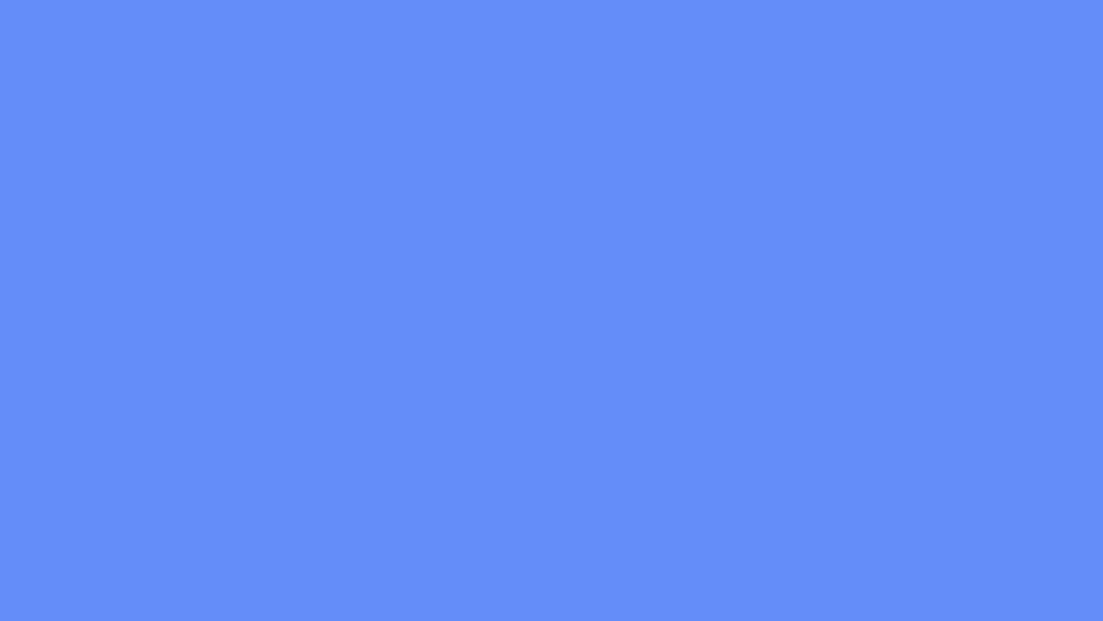